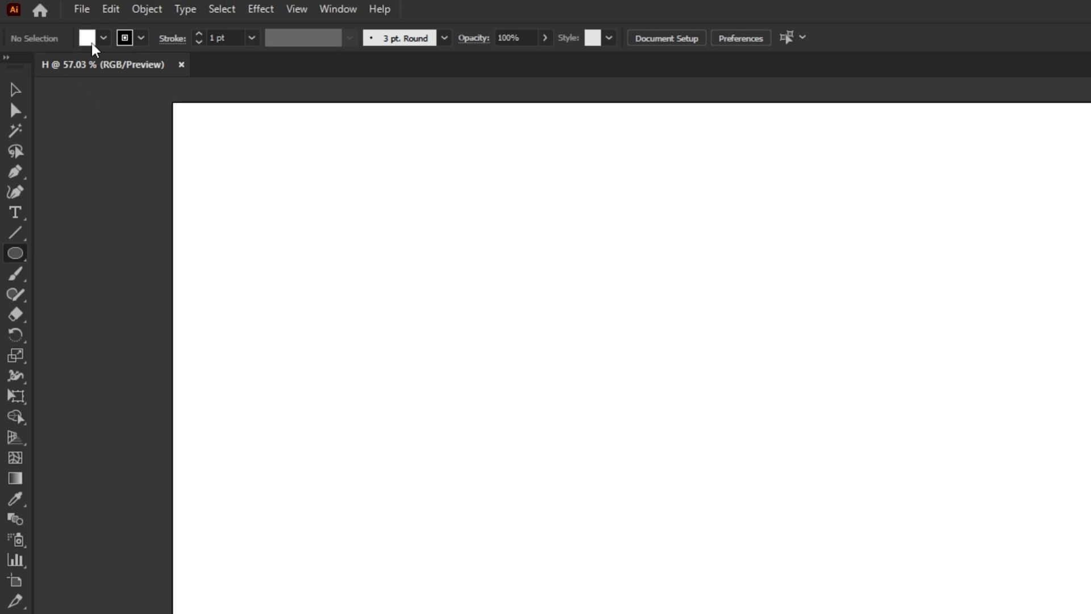
# Set the fill to none and draw a 220 px by 220 px circle on the artboard.
pyautogui.click(30, 37)
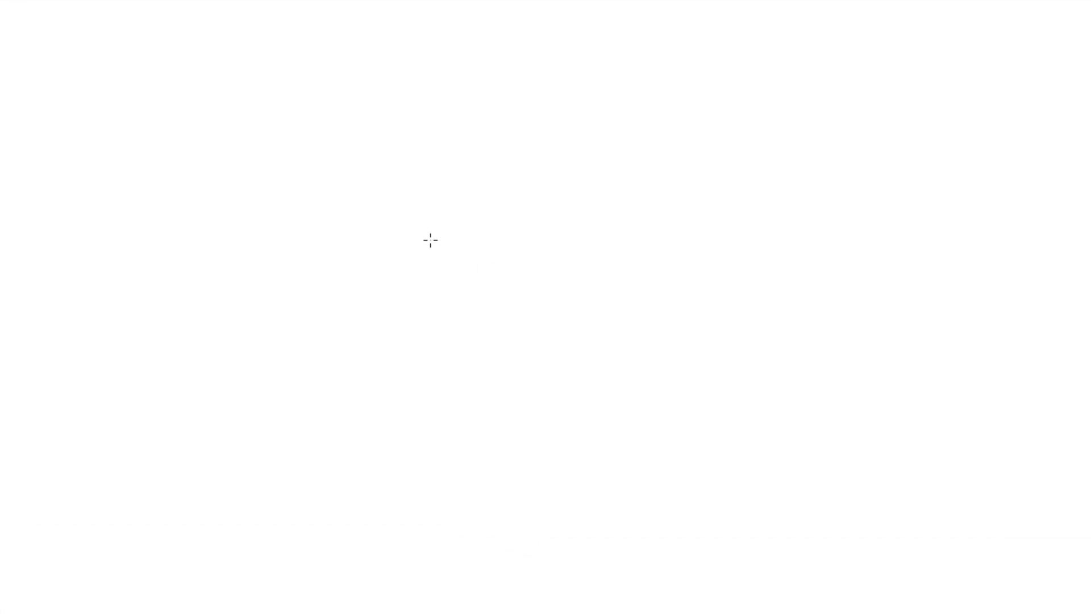
pyautogui.click(430, 239)
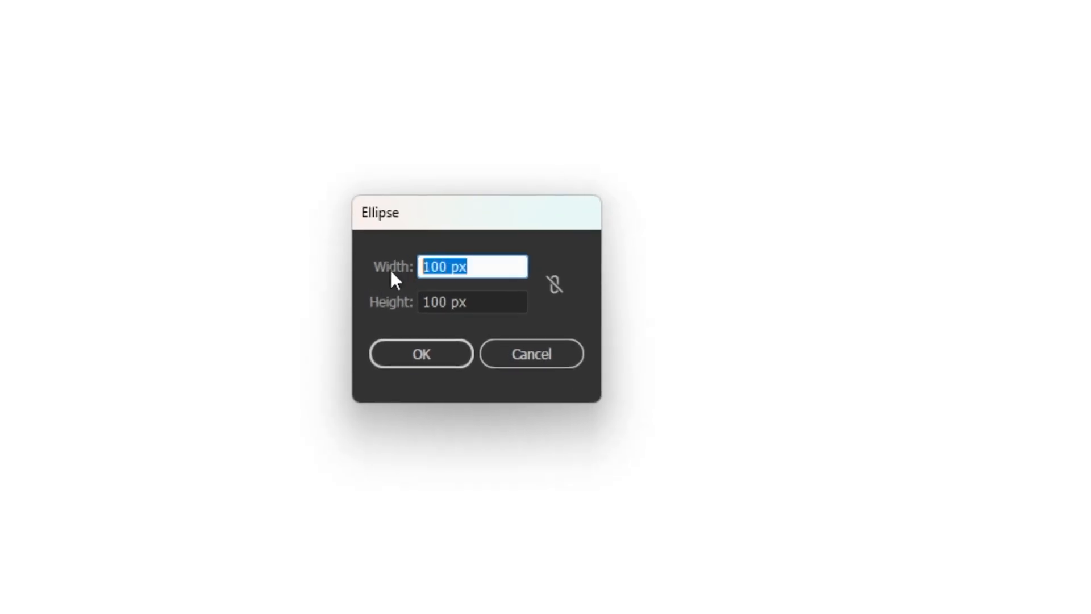
pyautogui.write('220')
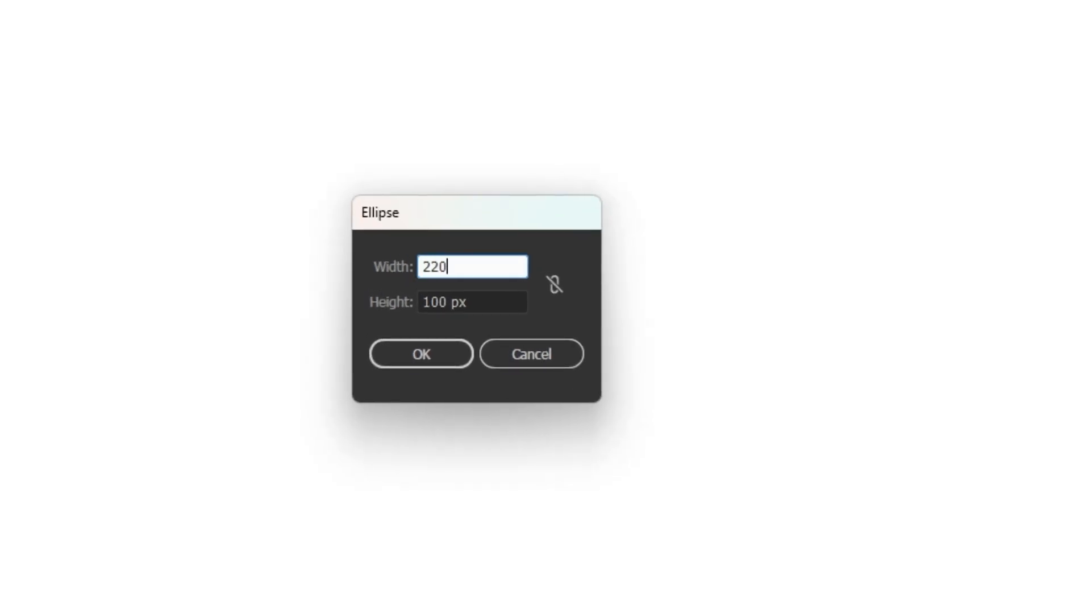
pyautogui.press('Tab')
pyautogui.write('22')
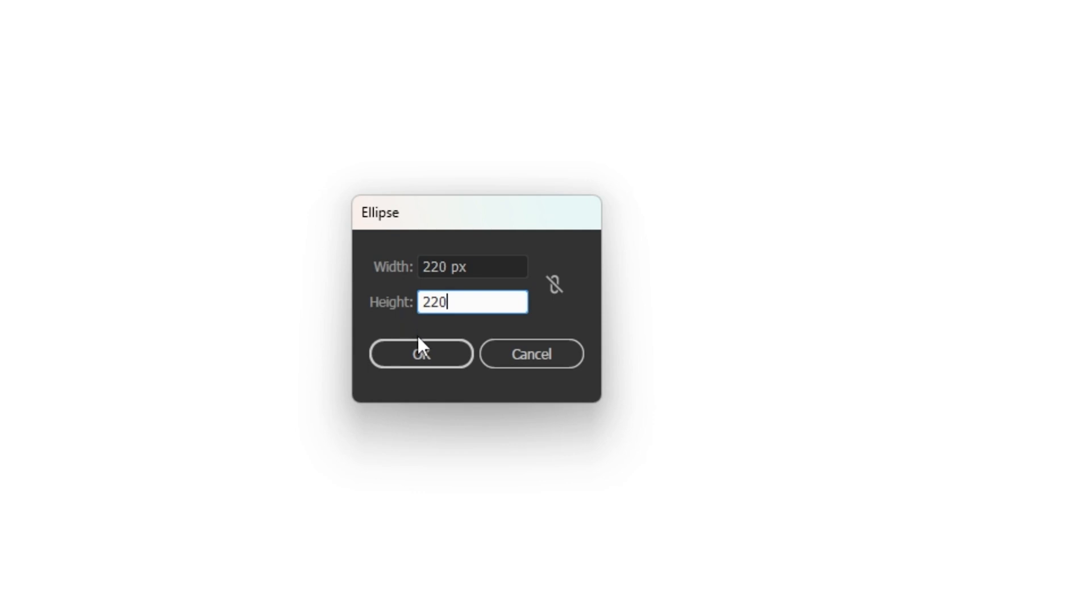
pyautogui.click(422, 348)
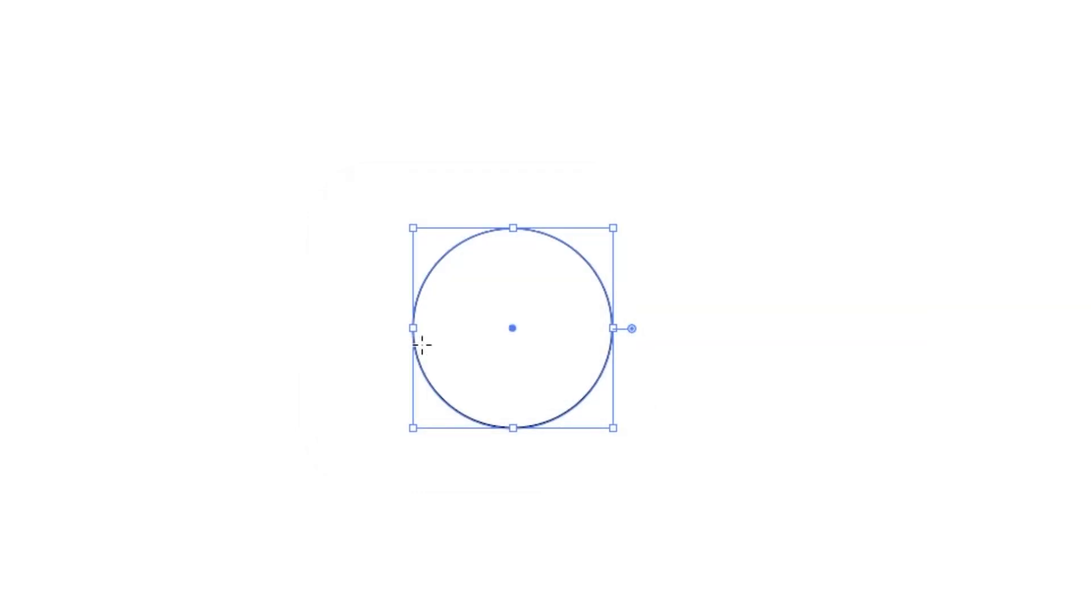
# Add a second circle of 45 px by 45 px with the Ellipse tool.
pyautogui.click(377, 274)
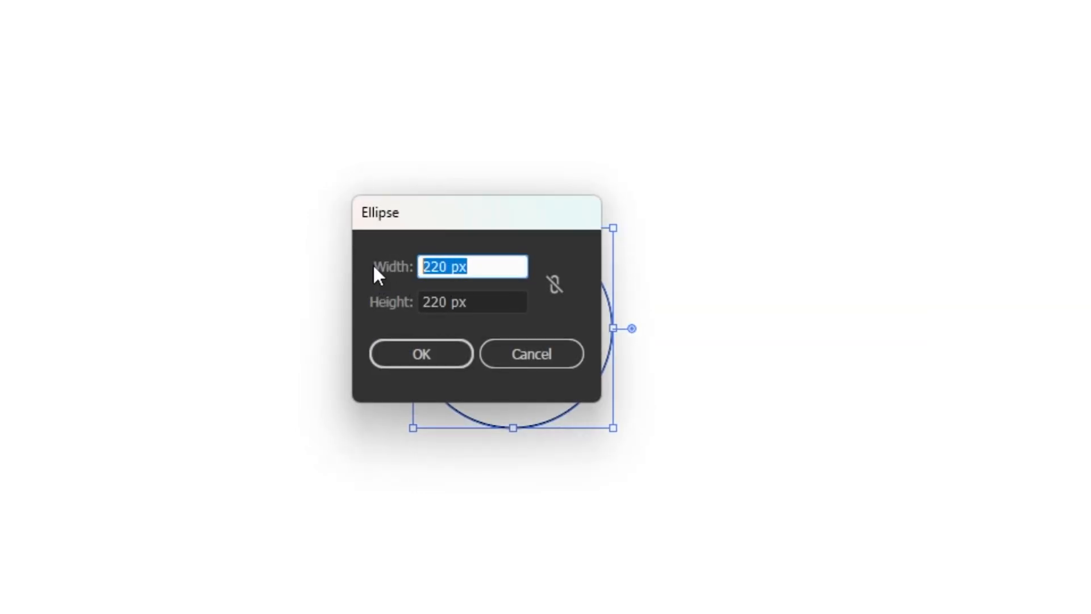
pyautogui.write('45')
pyautogui.press('Tab')
pyautogui.write('45')
pyautogui.click(425, 360)
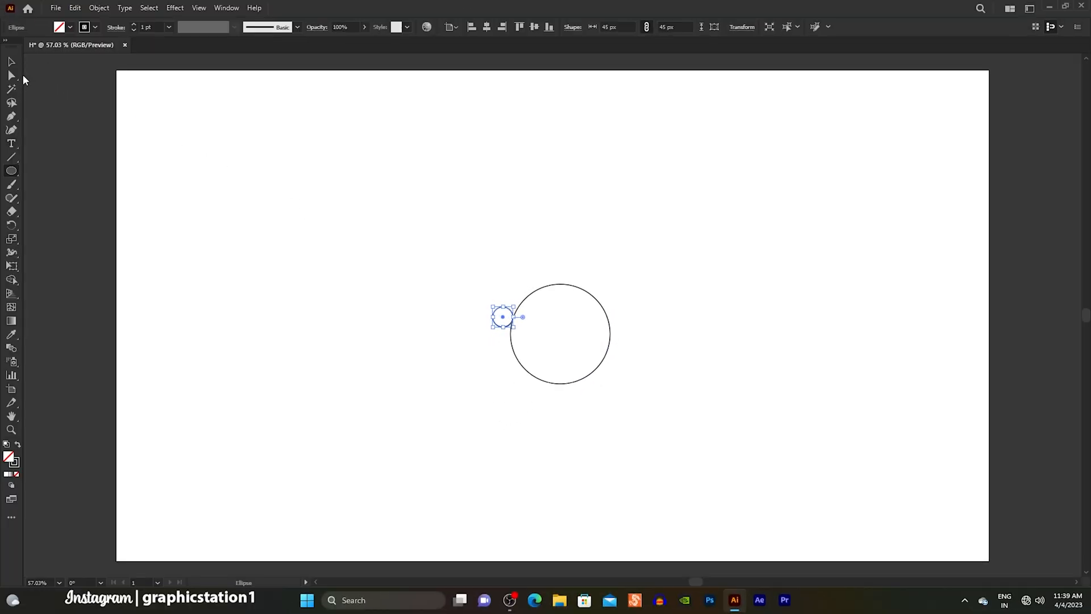
# Select both circles and align their strokes to the center of the path.
pyautogui.click(10, 64)
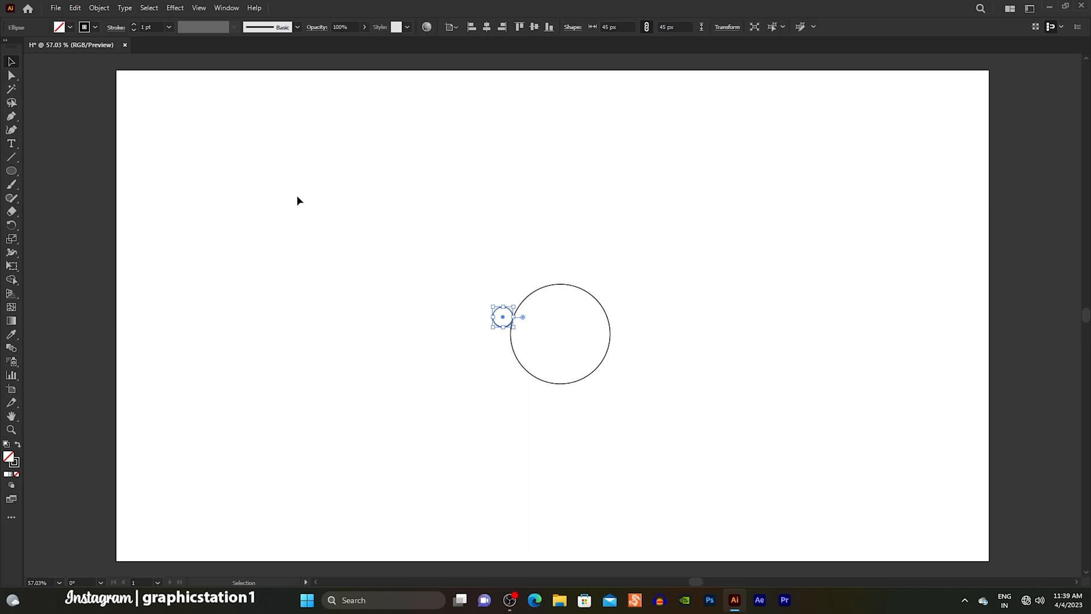
pyautogui.click(358, 224)
pyautogui.moveTo(460, 244); pyautogui.dragTo(627, 407)
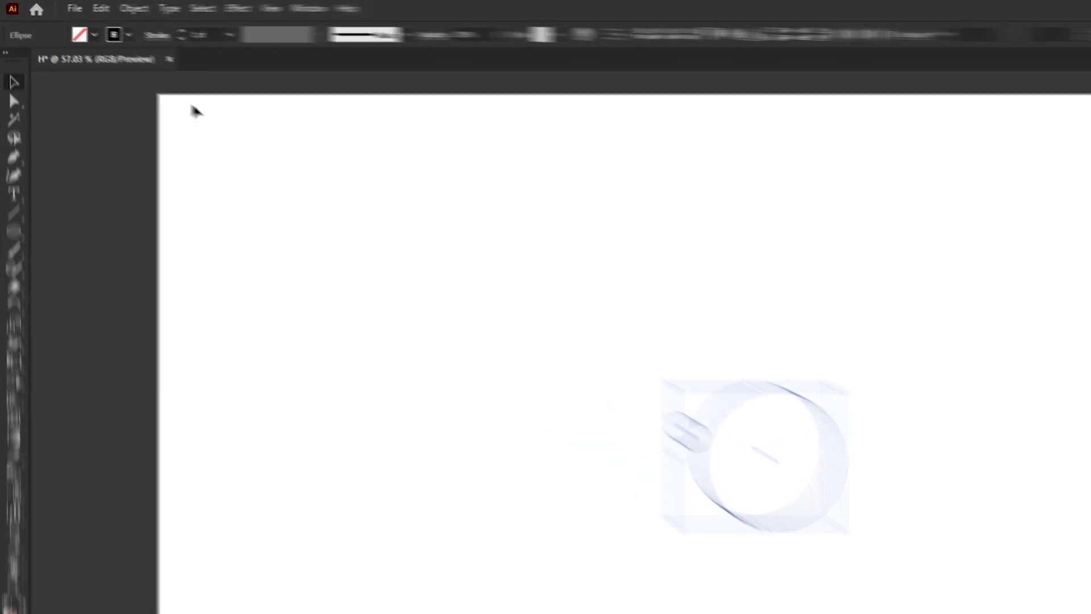
pyautogui.click(115, 28)
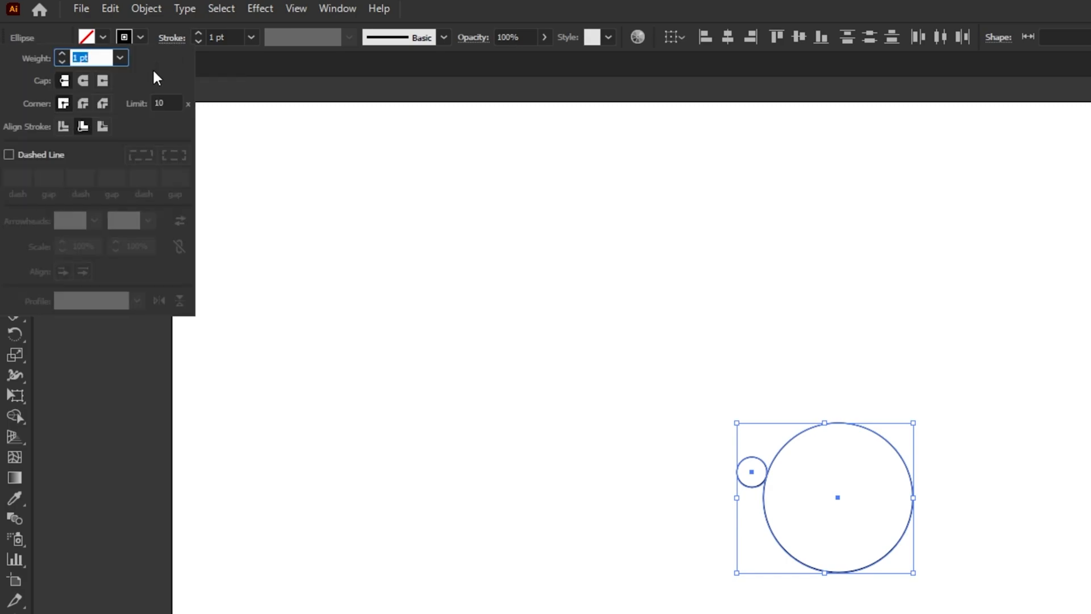
pyautogui.click(64, 126)
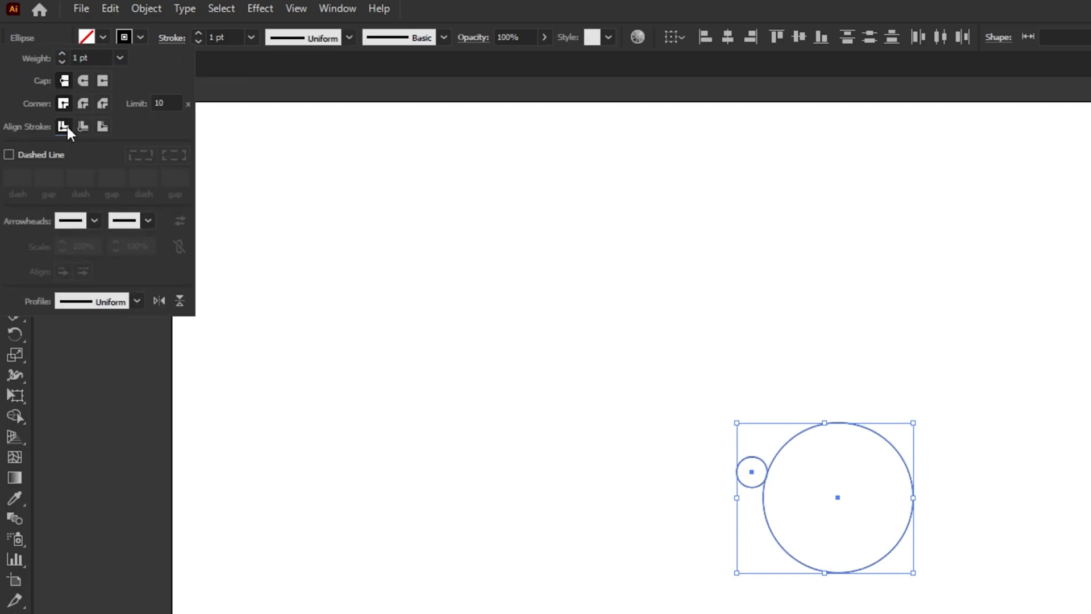
# Center both circles horizontally and vertically relative to the artboard, then deselect them.
pyautogui.click(336, 9)
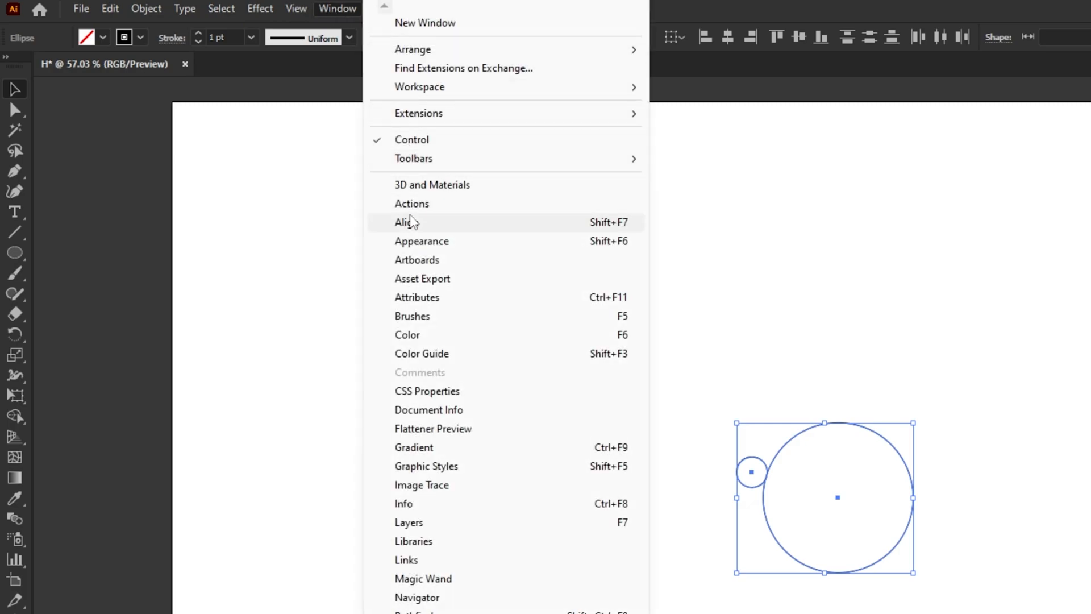
pyautogui.click(461, 224)
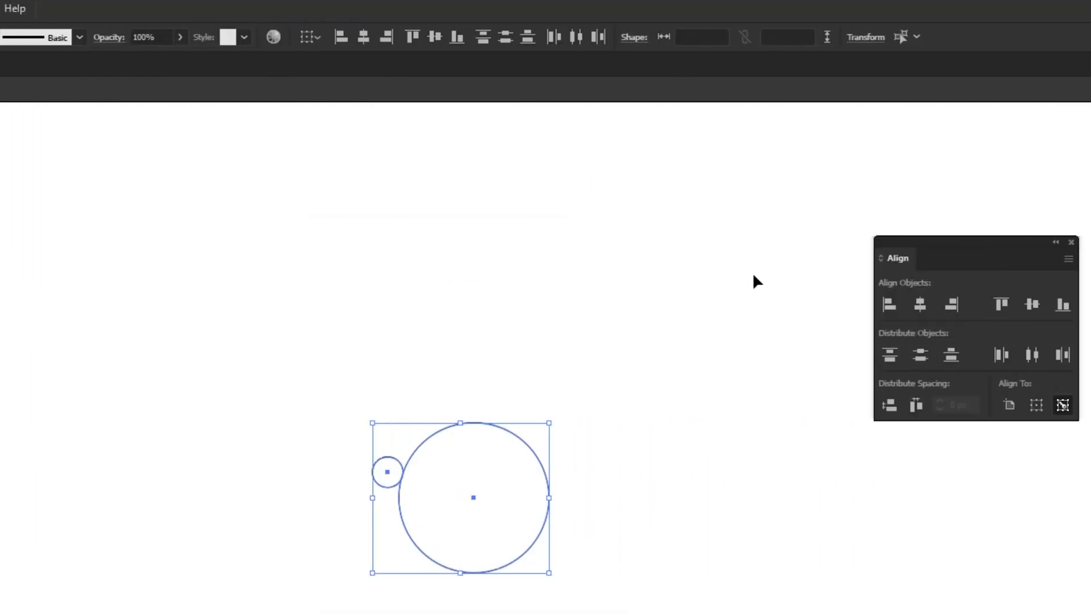
pyautogui.moveTo(1005, 244); pyautogui.dragTo(807, 397)
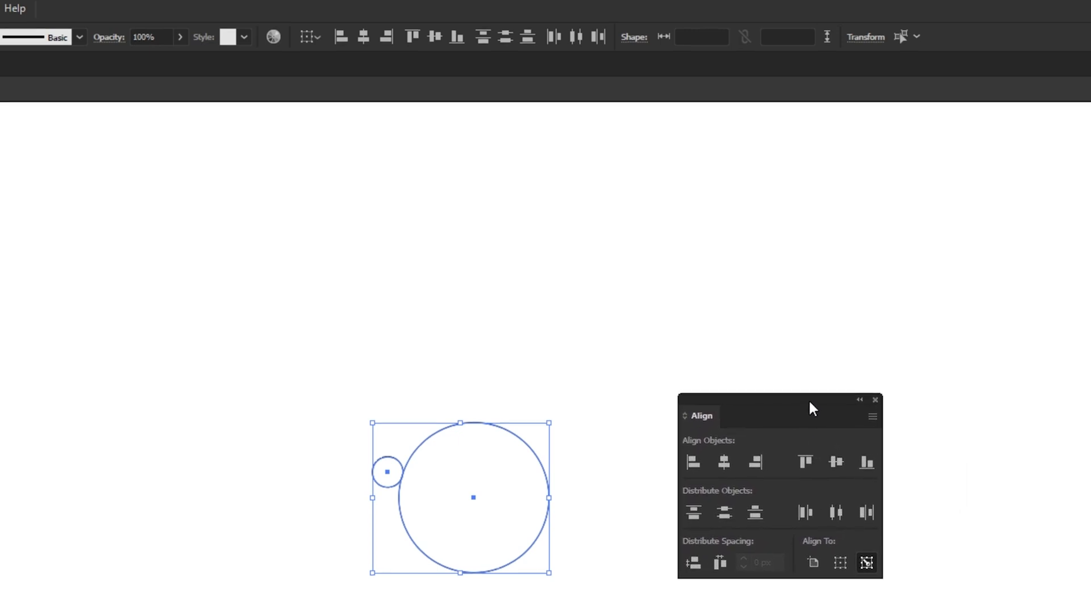
pyautogui.click(816, 398)
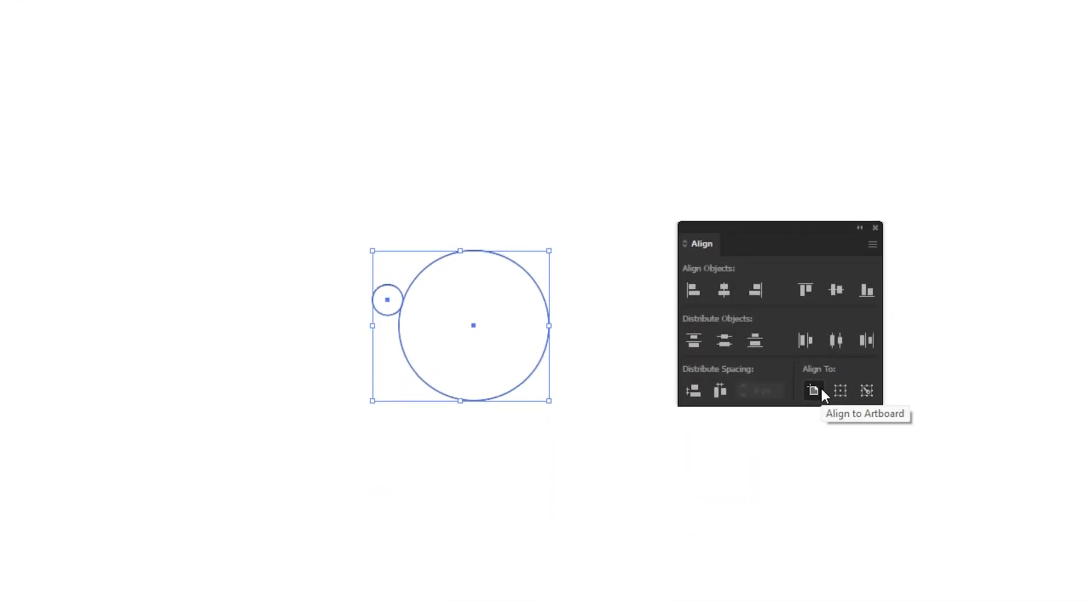
pyautogui.click(721, 292)
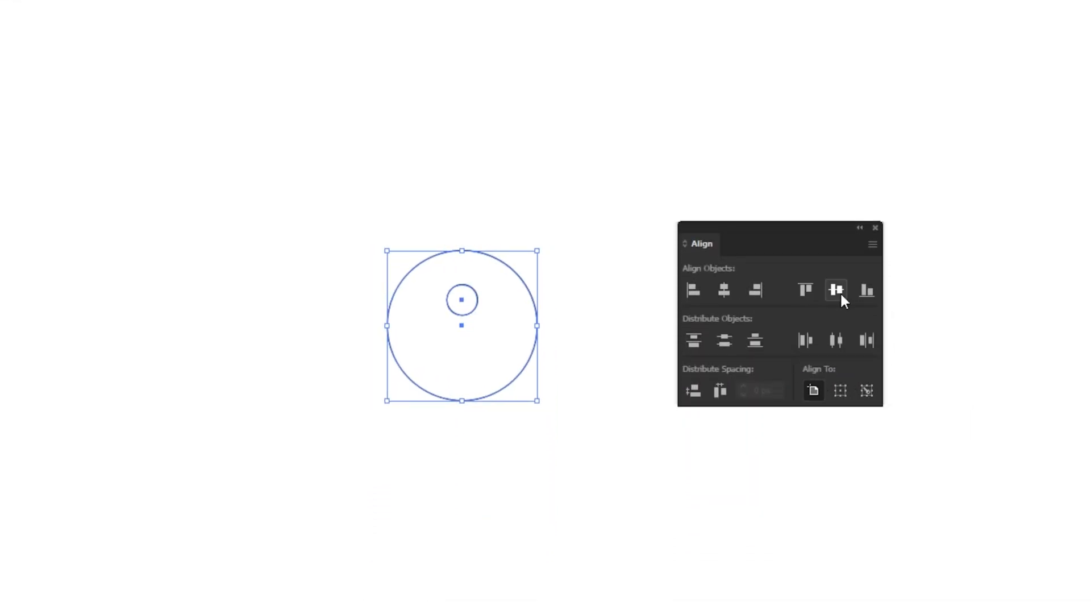
pyautogui.click(840, 294)
pyautogui.moveTo(791, 229); pyautogui.dragTo(1041, 27)
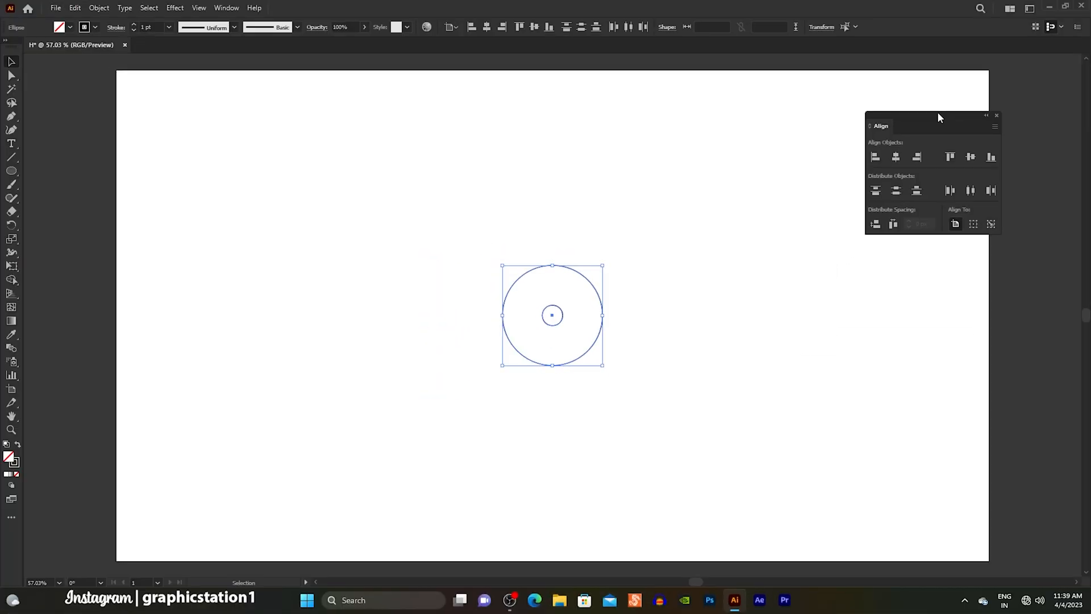
pyautogui.click(757, 307)
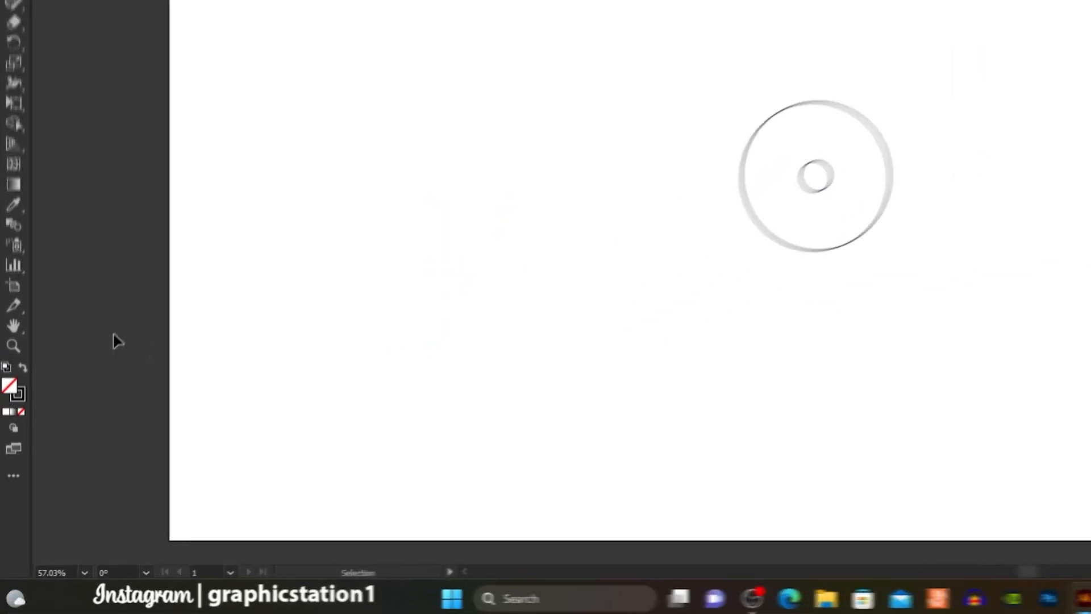
# Copy the 45 px circle, paste it in place, and enlarge the copy proportionally leftward to the large circle's left edge.
pyautogui.click(16, 339)
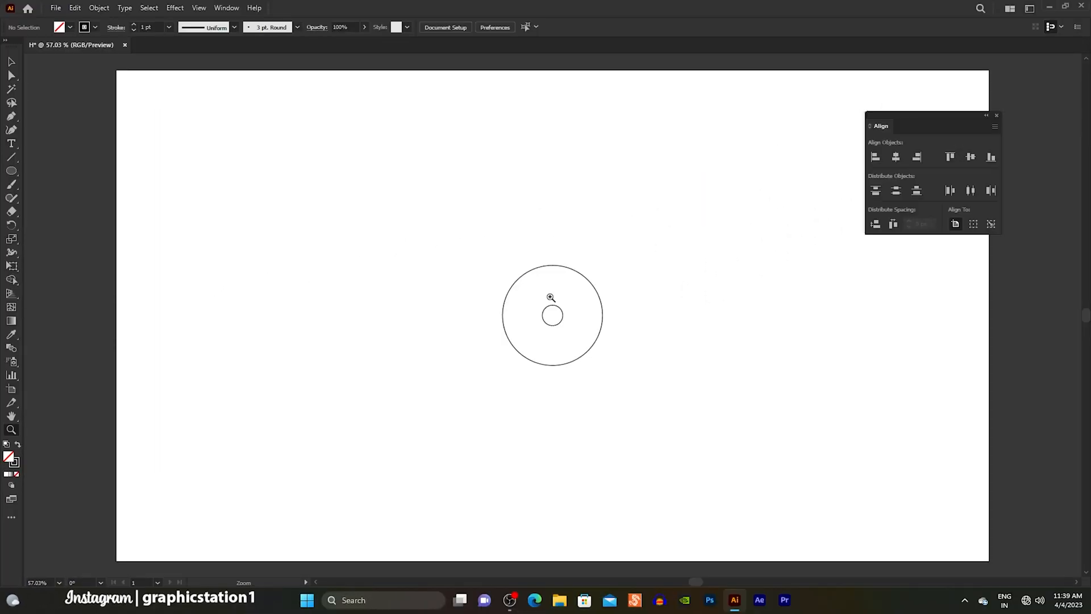
pyautogui.moveTo(823, 144); pyautogui.dragTo(889, 177)
pyautogui.moveTo(596, 319); pyautogui.dragTo(761, 417)
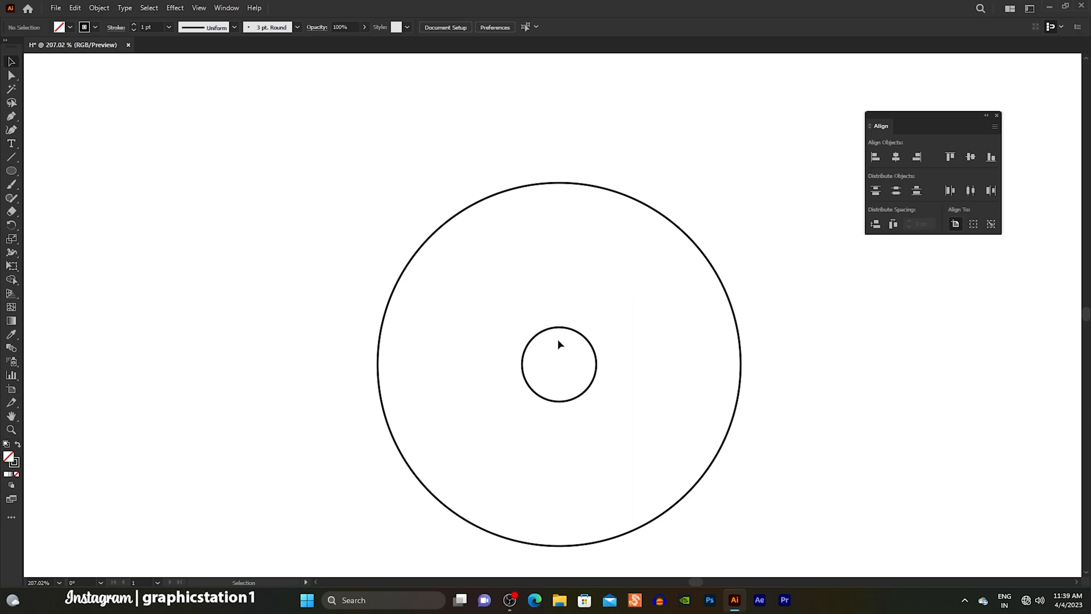
pyautogui.scroll(-2, 556, 342)
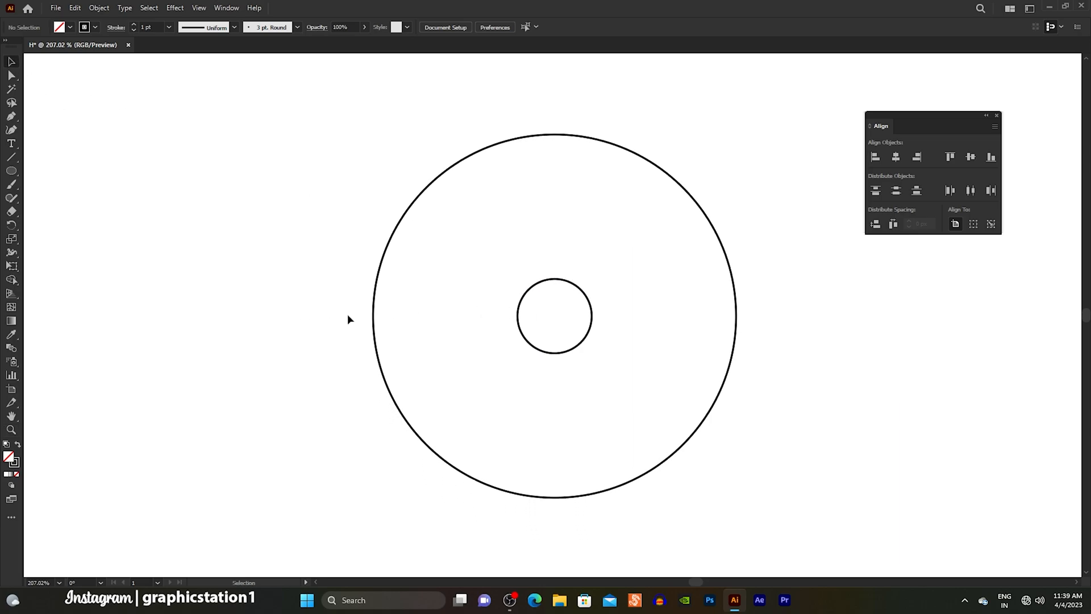
pyautogui.click(519, 308)
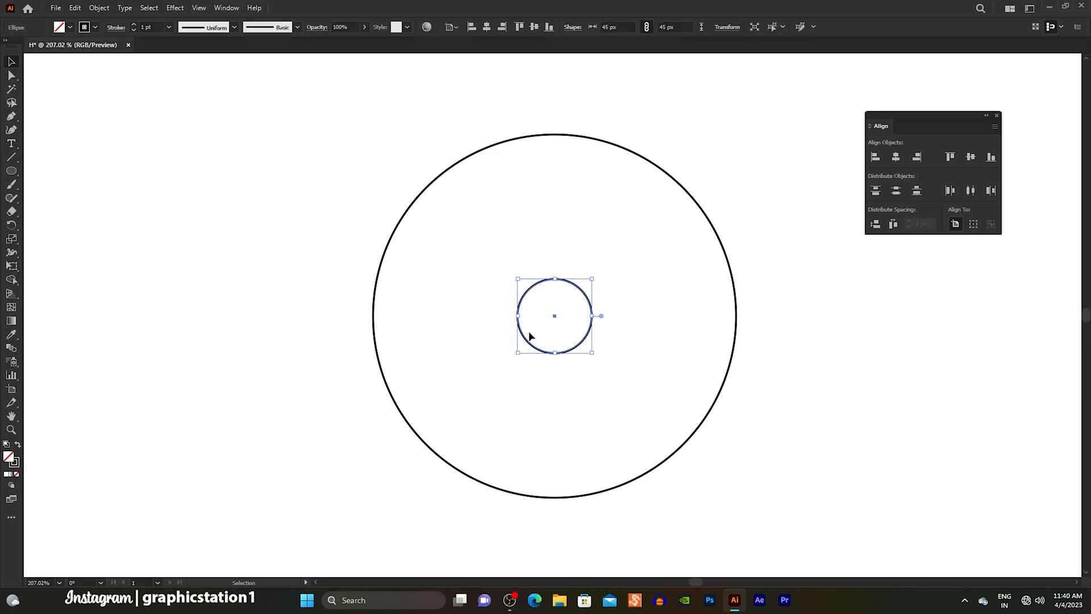
pyautogui.click(74, 8)
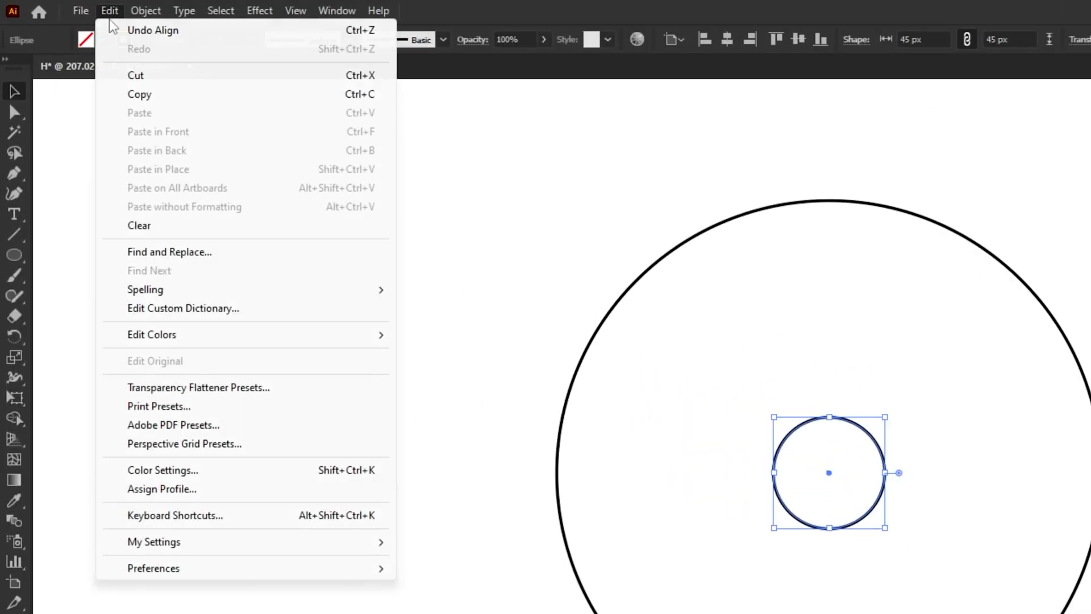
pyautogui.click(115, 92)
pyautogui.click(109, 11)
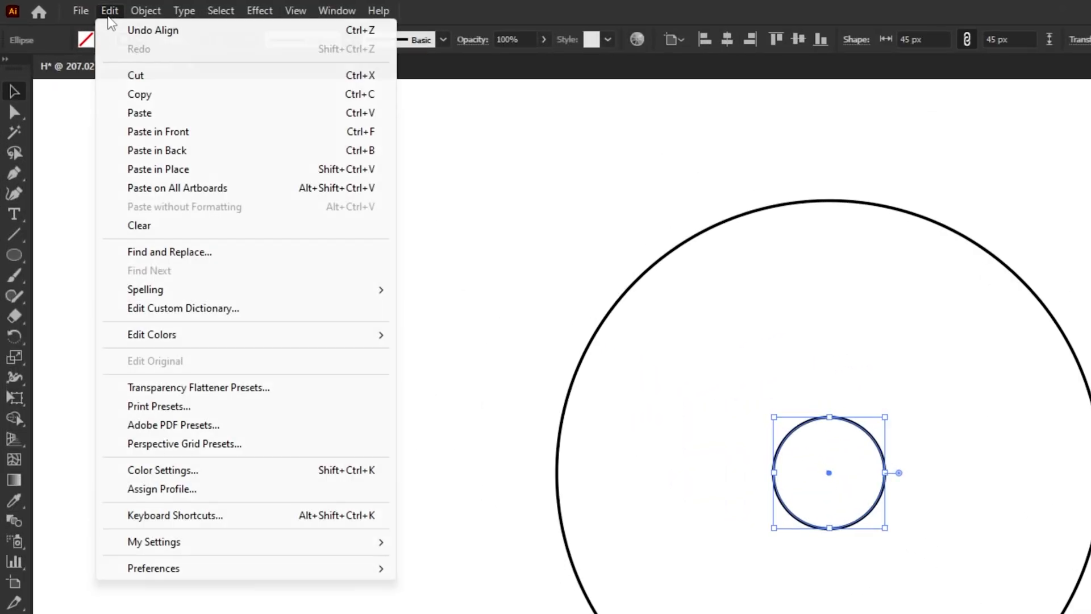
pyautogui.click(206, 168)
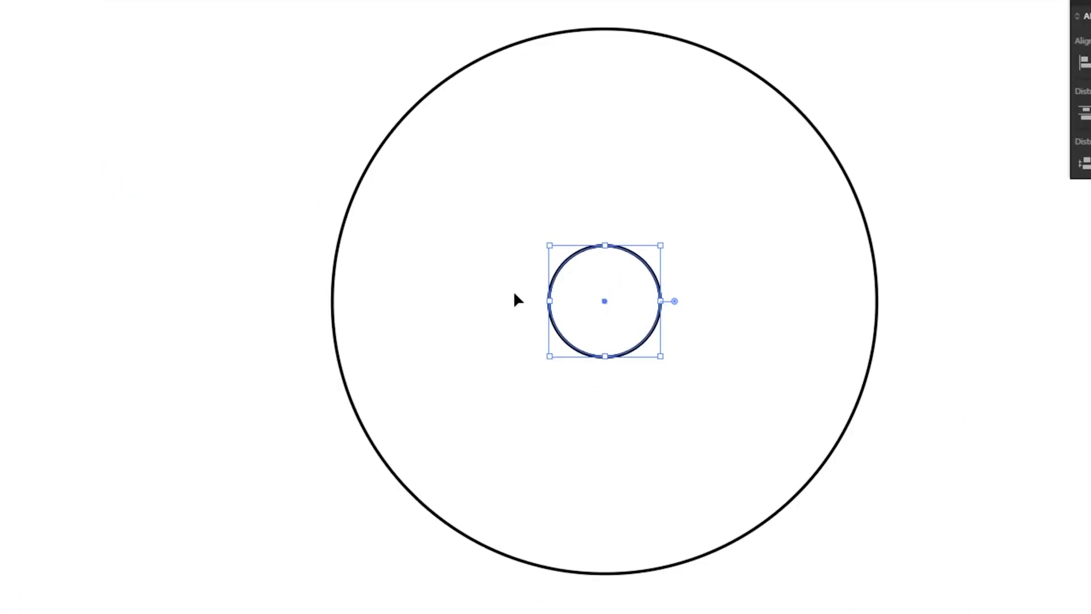
pyautogui.moveTo(549, 305); pyautogui.dragTo(333, 303)
pyautogui.click(289, 330)
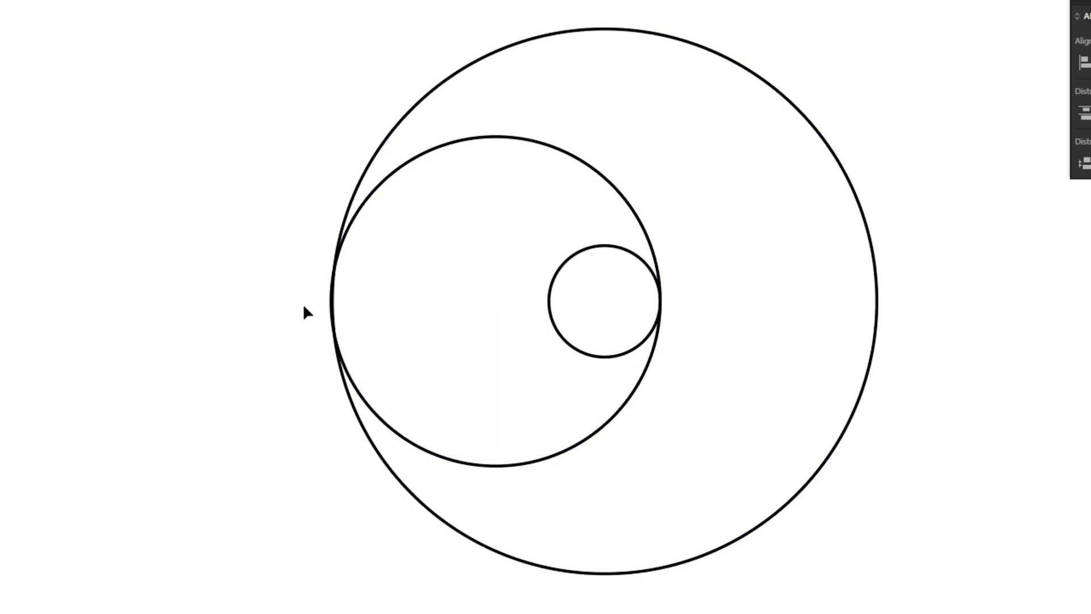
# Paste another copy of the 45 px circle in place and enlarge it proportionally rightward to the large circle's right edge.
pyautogui.click(548, 312)
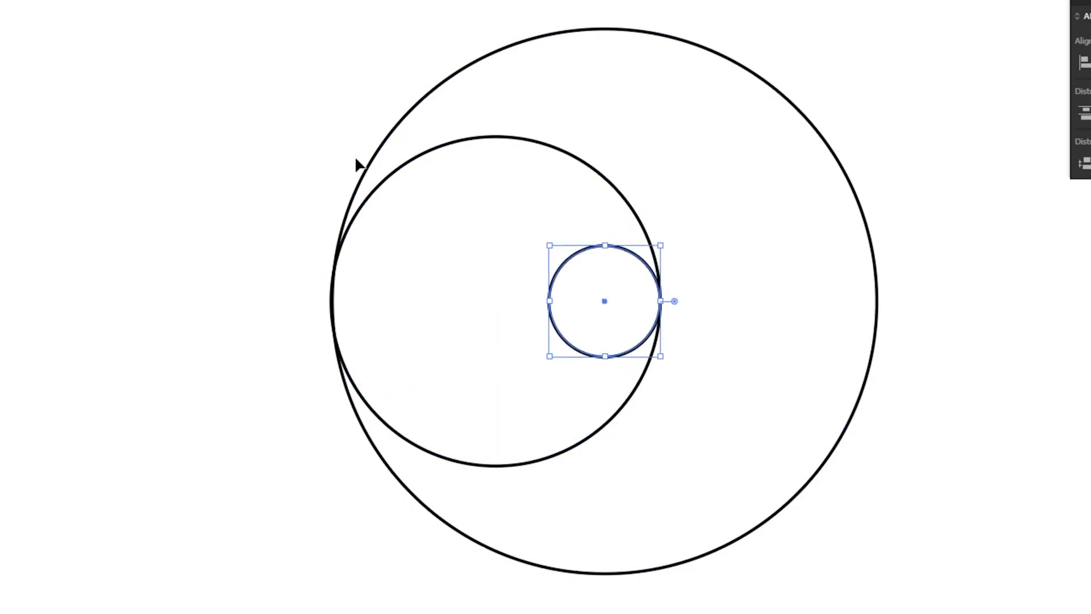
pyautogui.click(108, 10)
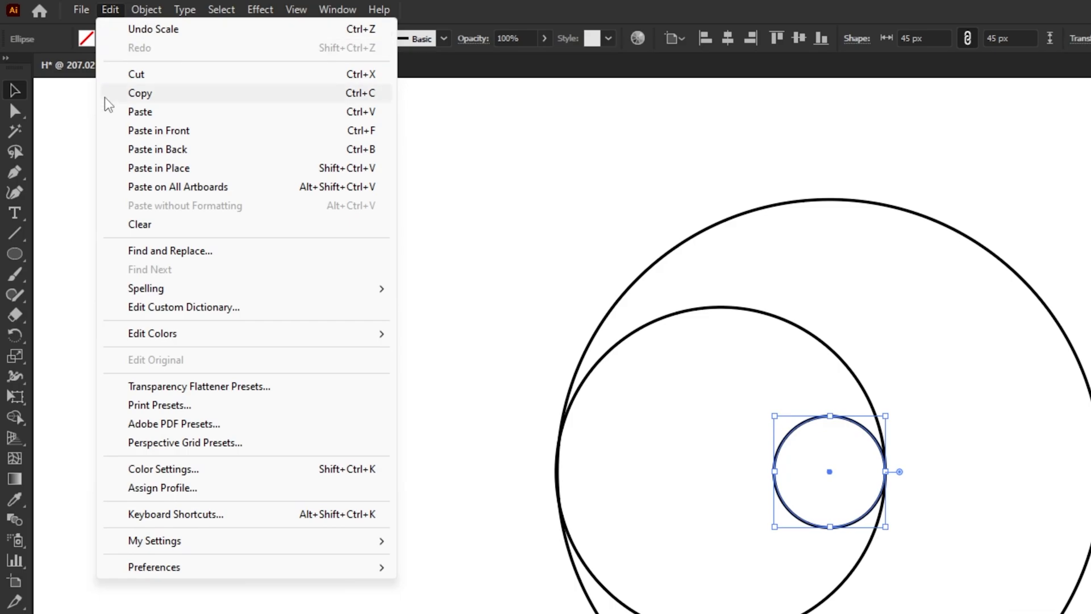
pyautogui.click(197, 170)
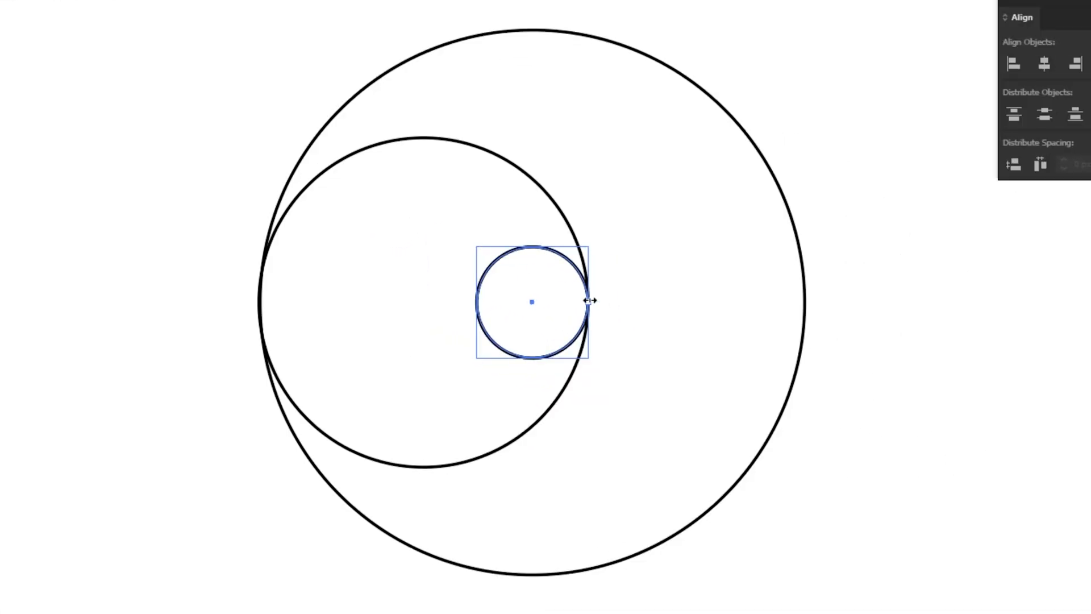
pyautogui.moveTo(589, 300); pyautogui.dragTo(811, 297)
pyautogui.click(841, 300)
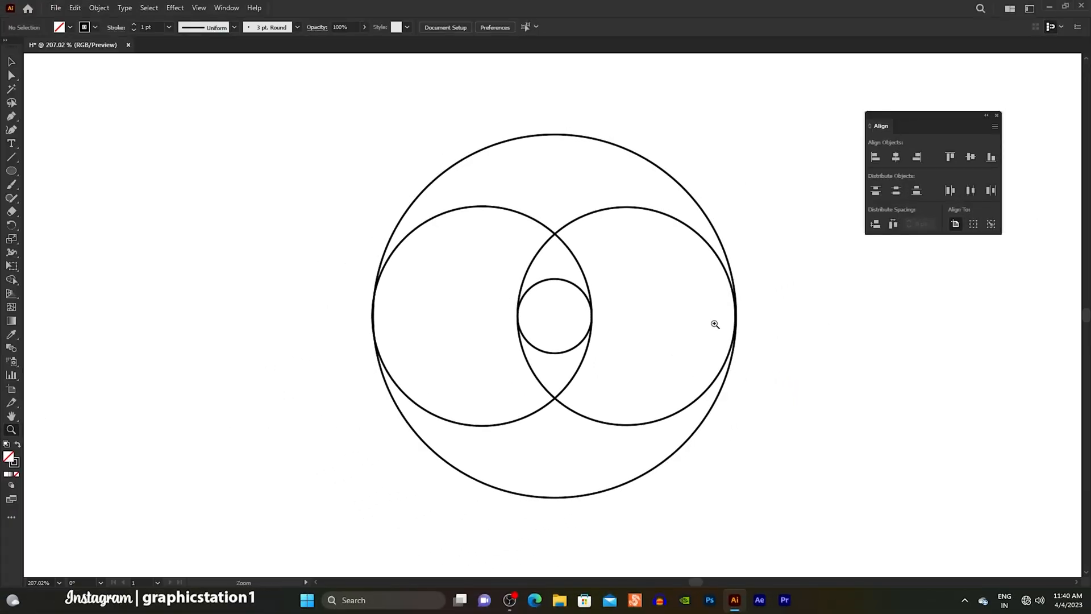
# In Outline view, extend the right medium circle slightly outward to the large circle's right edge.
pyautogui.moveTo(725, 309); pyautogui.dragTo(1002, 453)
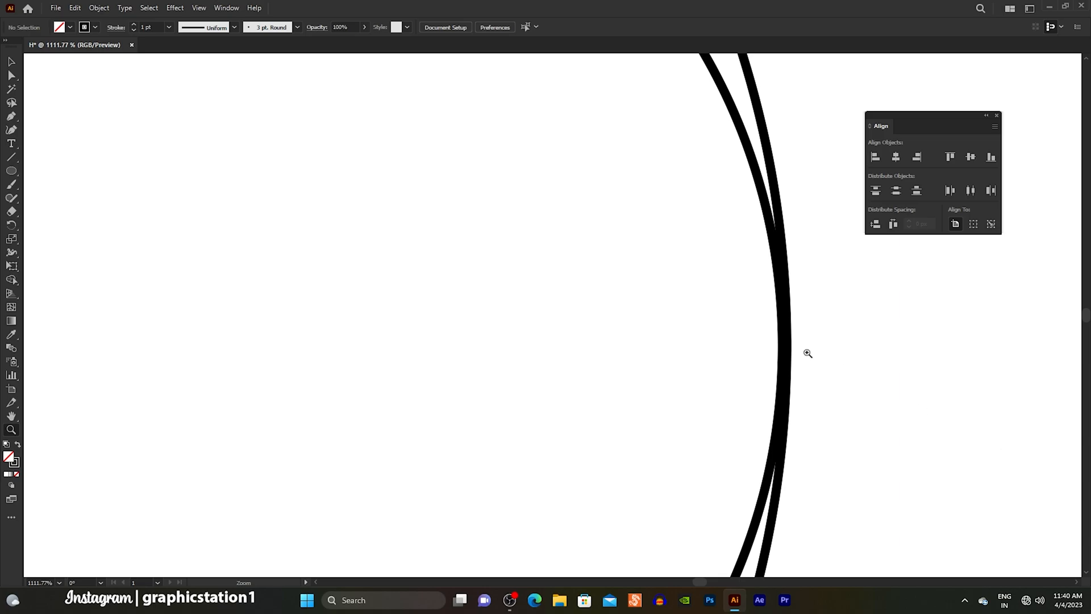
pyautogui.click(11, 60)
pyautogui.click(199, 8)
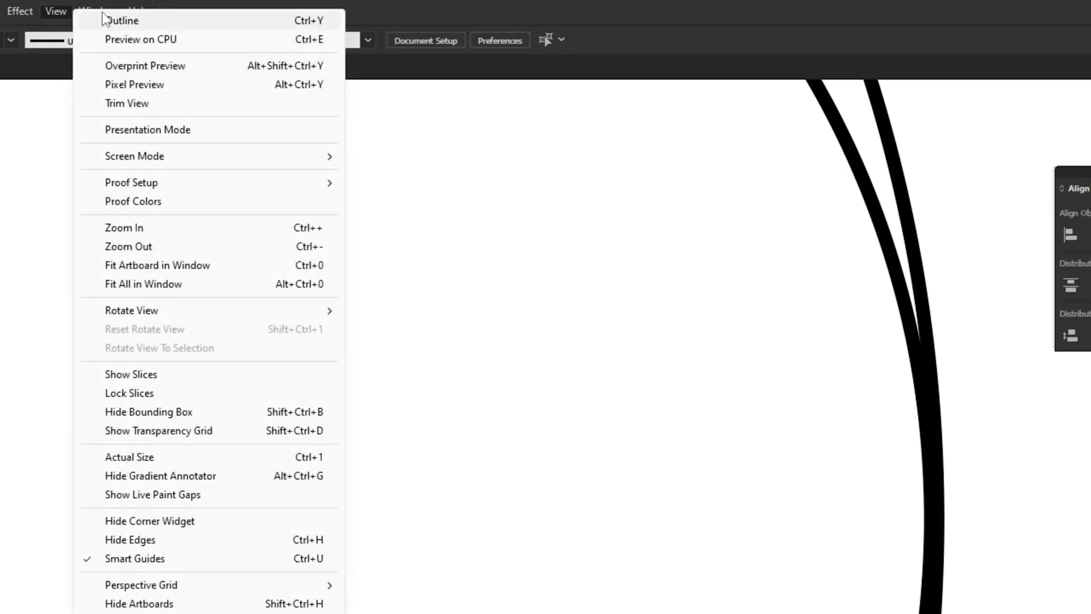
pyautogui.click(155, 17)
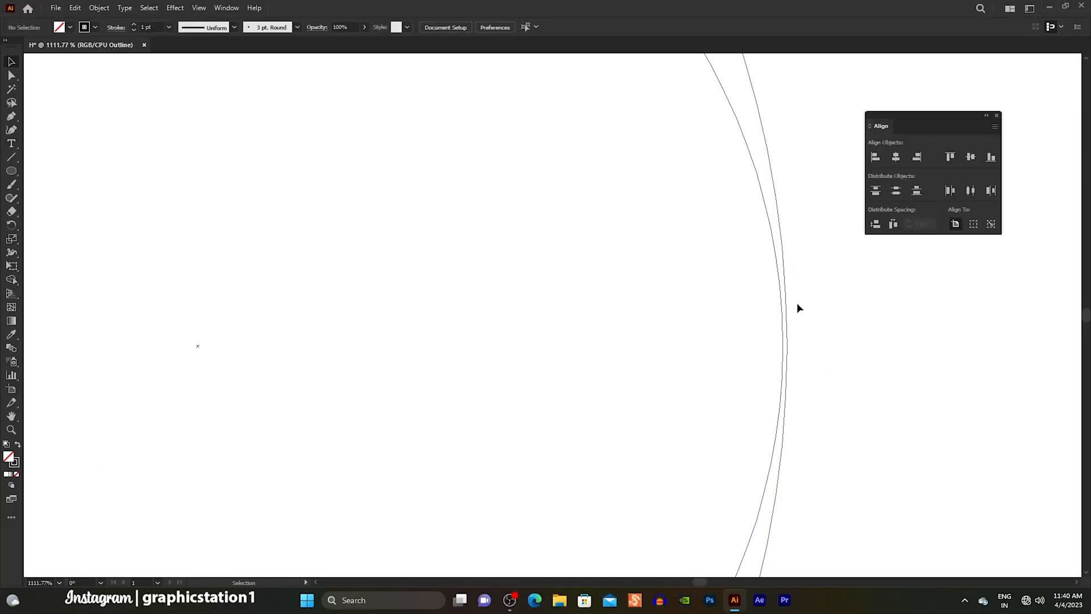
pyautogui.click(782, 340)
pyautogui.moveTo(630, 359); pyautogui.dragTo(648, 356)
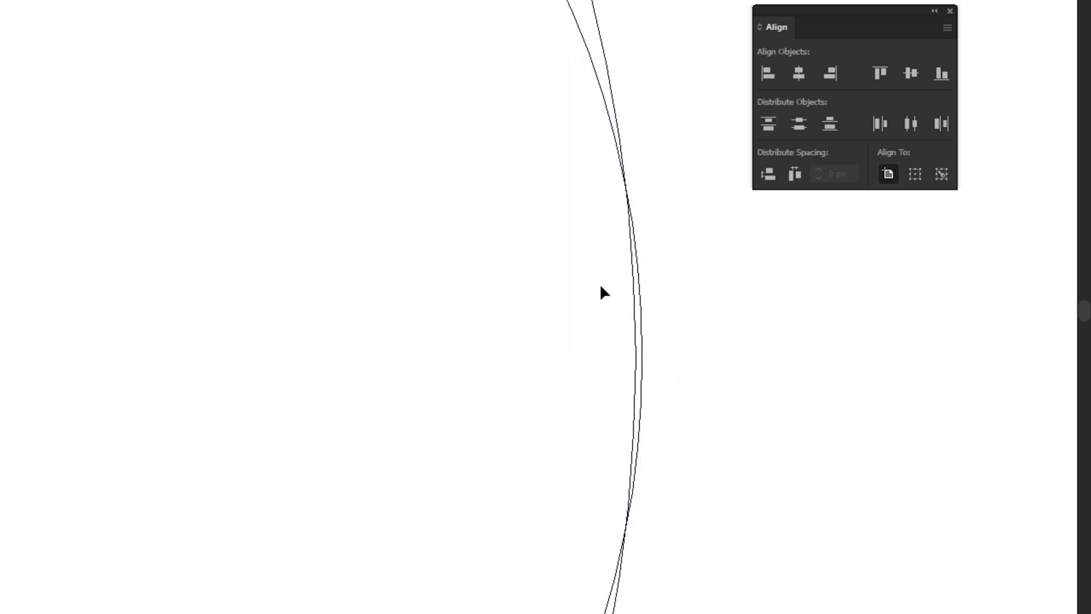
# Return to GPU Preview and check up close how the left medium circle meets the large circle's left edge.
pyautogui.click(28, 11)
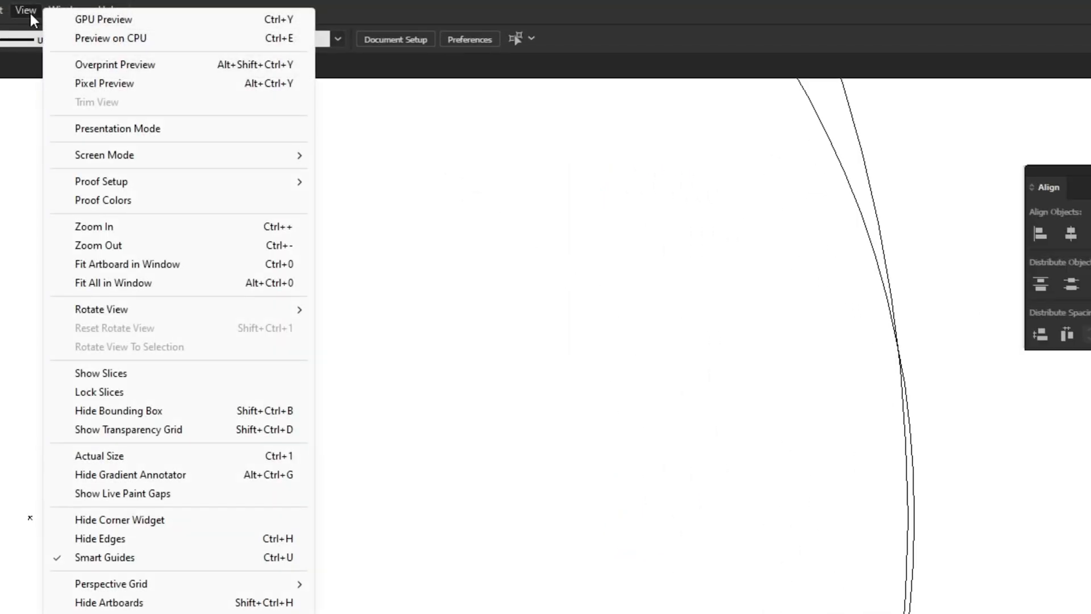
pyautogui.click(96, 23)
pyautogui.scroll(-2, 682, 266)
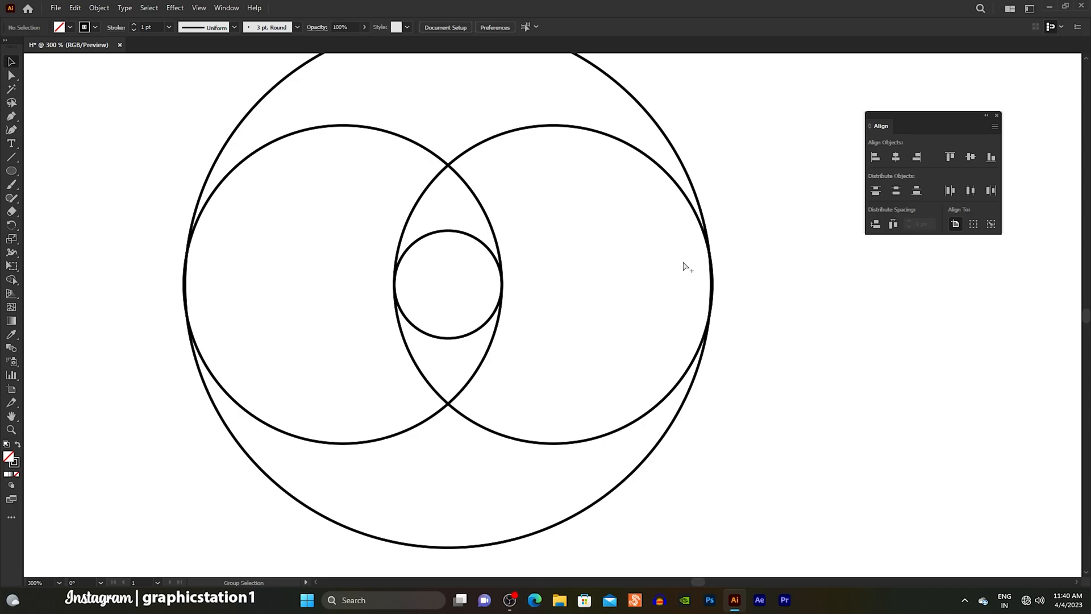
pyautogui.scroll(6, 144, 282)
pyautogui.moveTo(223, 229); pyautogui.dragTo(384, 367)
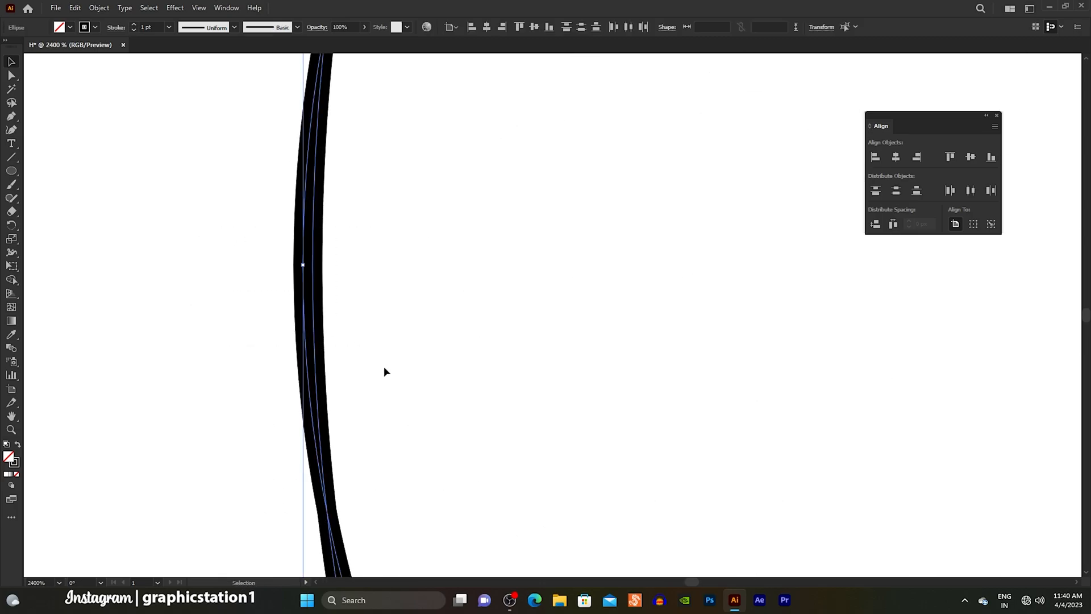
pyautogui.click(383, 345)
pyautogui.scroll(-6, 278, 305)
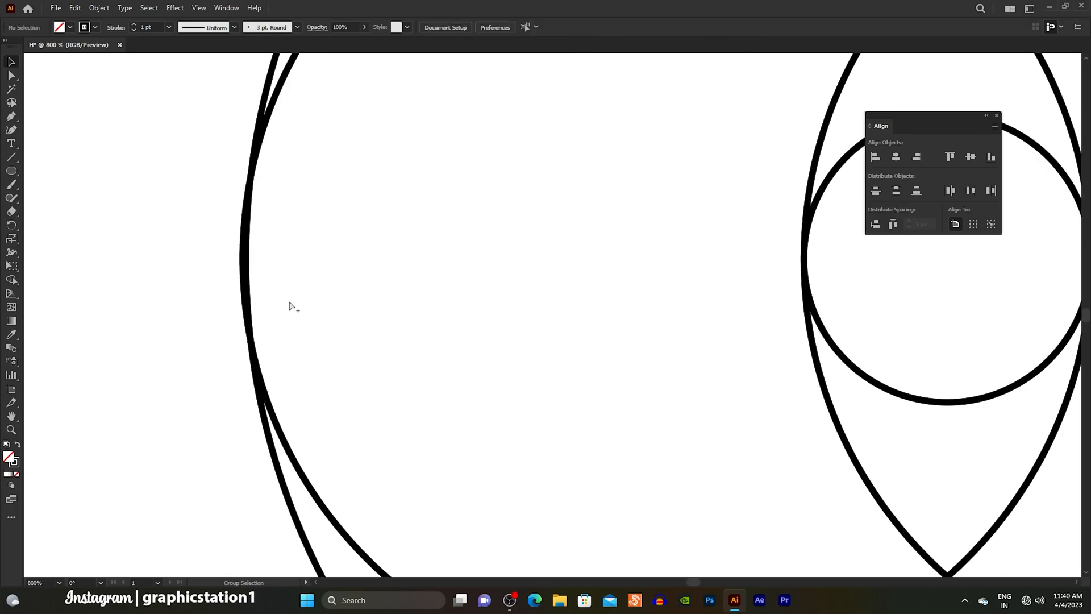
pyautogui.scroll(-3, 454, 325)
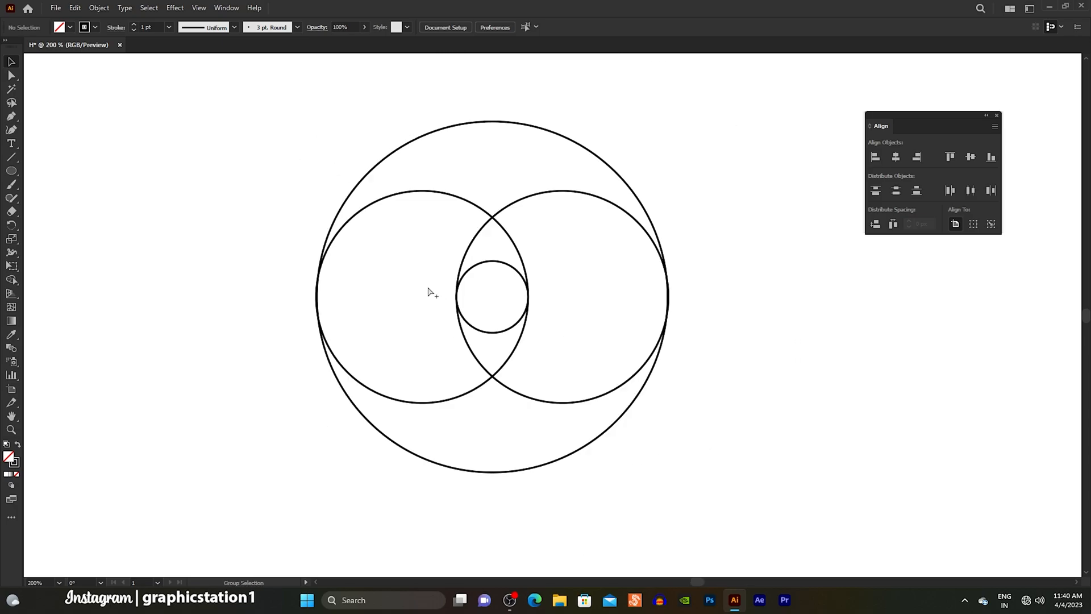
# Draw two vertical Pen tool lines about 396 px long, down from the left edges of the large circle and the small circle.
pyautogui.scroll(-2, 455, 315)
pyautogui.moveTo(455, 315); pyautogui.dragTo(413, 235)
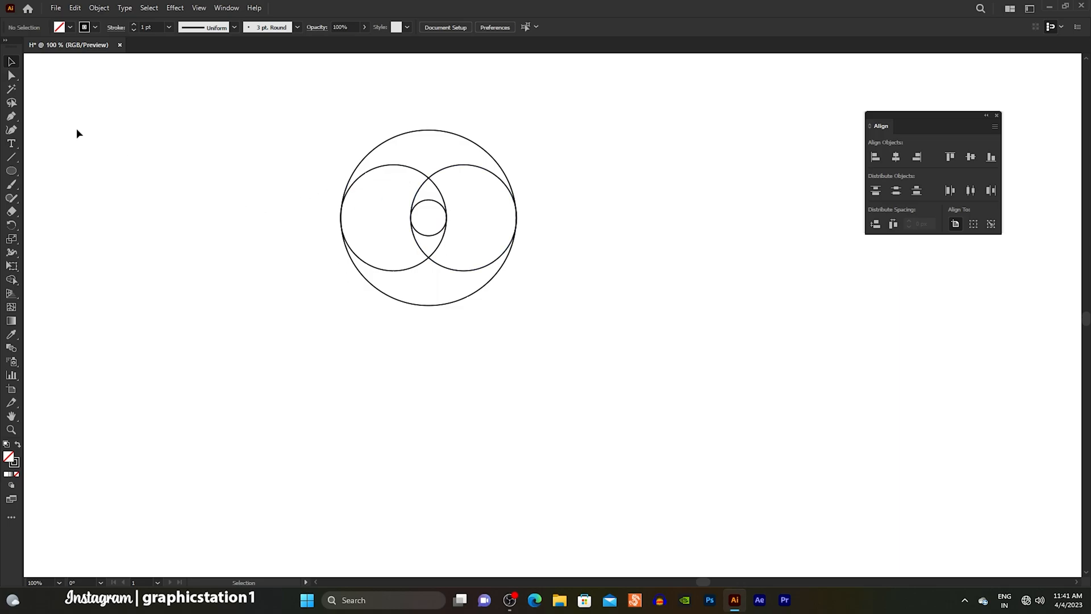
pyautogui.click(11, 119)
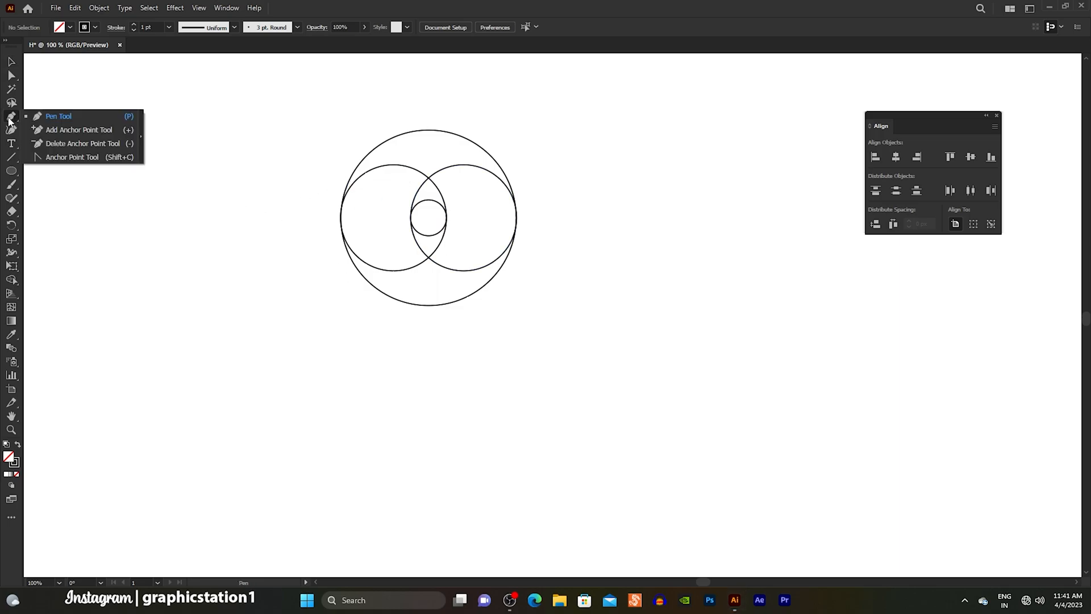
pyautogui.click(65, 118)
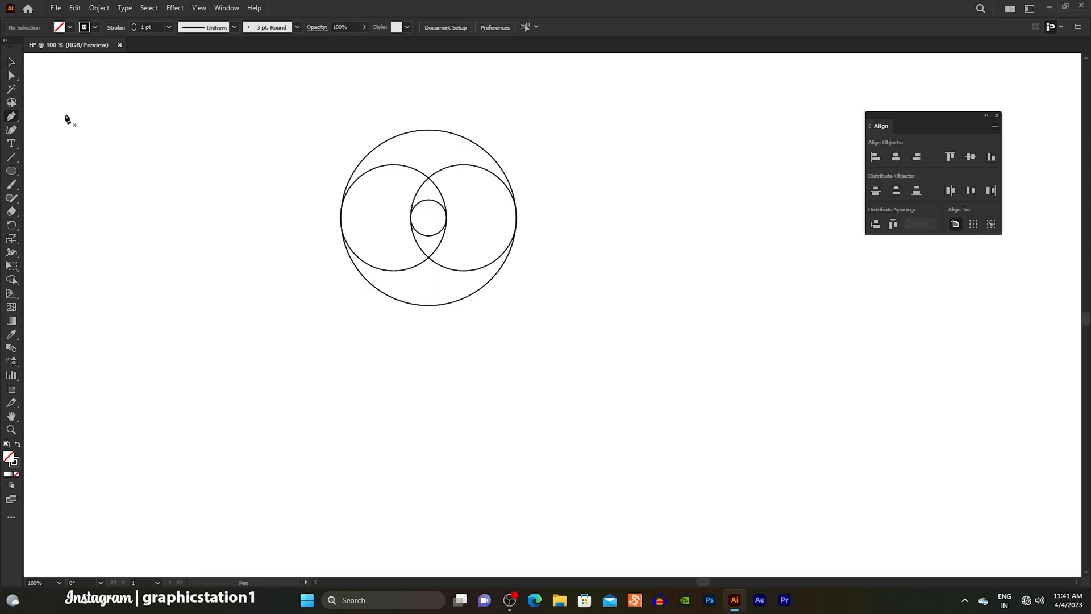
pyautogui.click(340, 219)
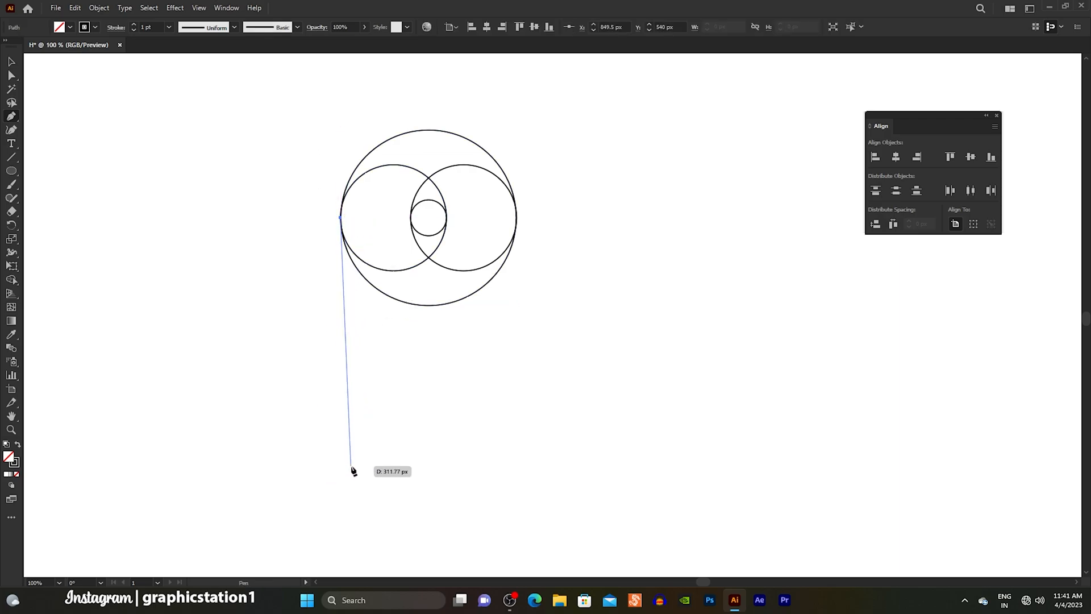
pyautogui.keyDown('shift'); pyautogui.click(340, 532); pyautogui.keyUp('shift')
pyautogui.press('Return')
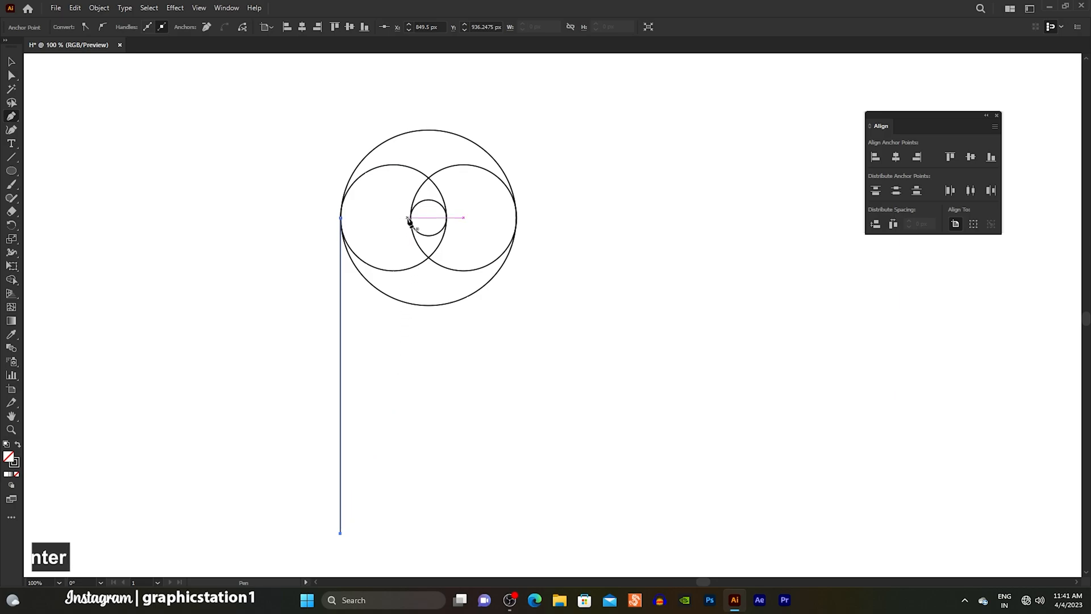
pyautogui.click(411, 219)
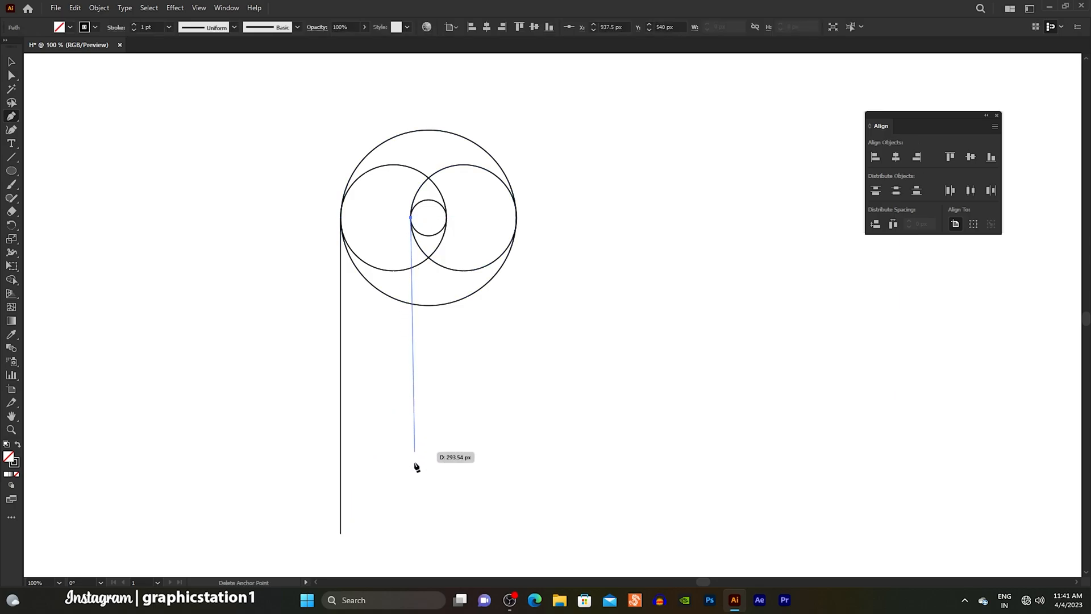
pyautogui.click(410, 533)
pyautogui.press('Return')
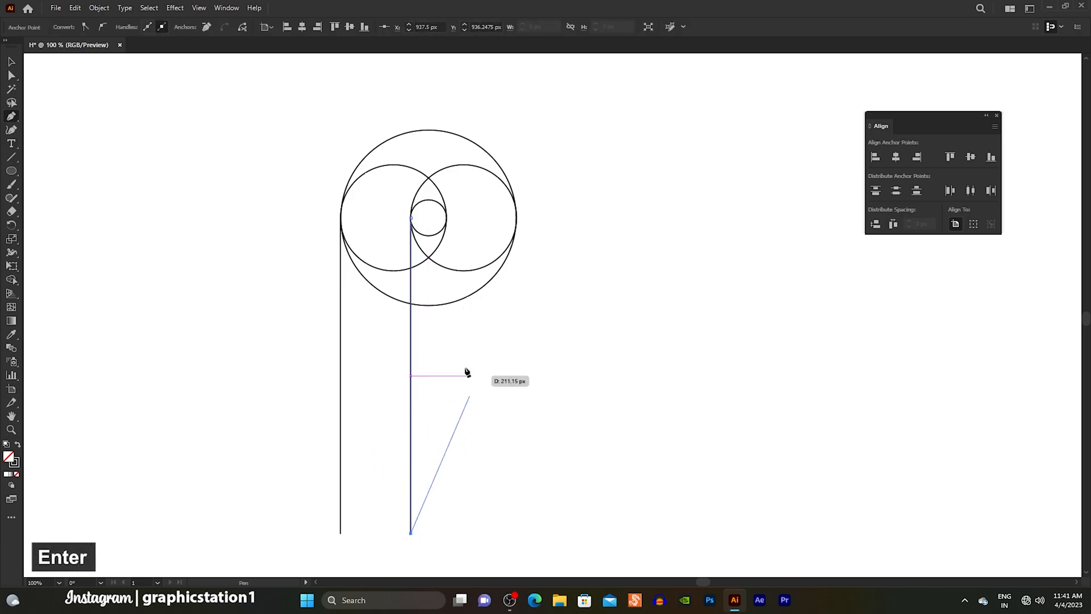
# Draw two more vertical lines about 392 px long, down from the right edges of the small and large circles, and deselect.
pyautogui.click(446, 219)
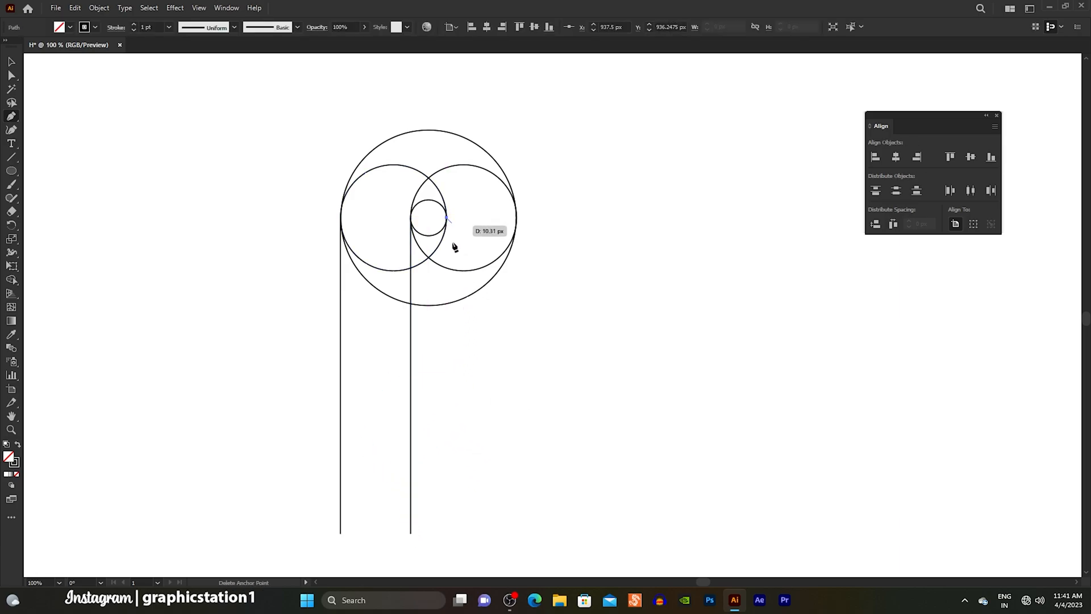
pyautogui.click(447, 531)
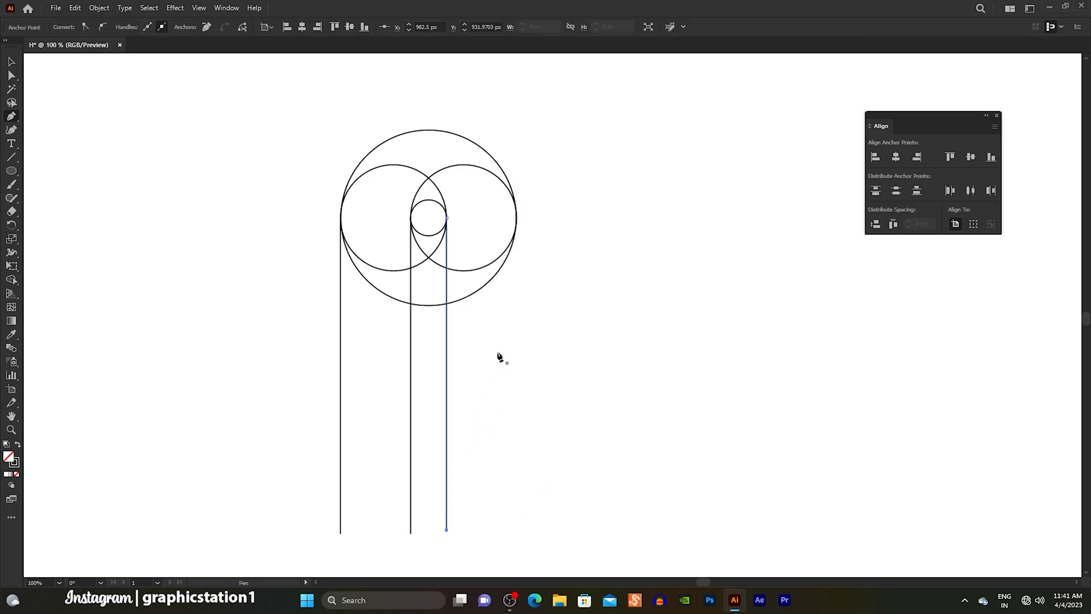
pyautogui.click(516, 218)
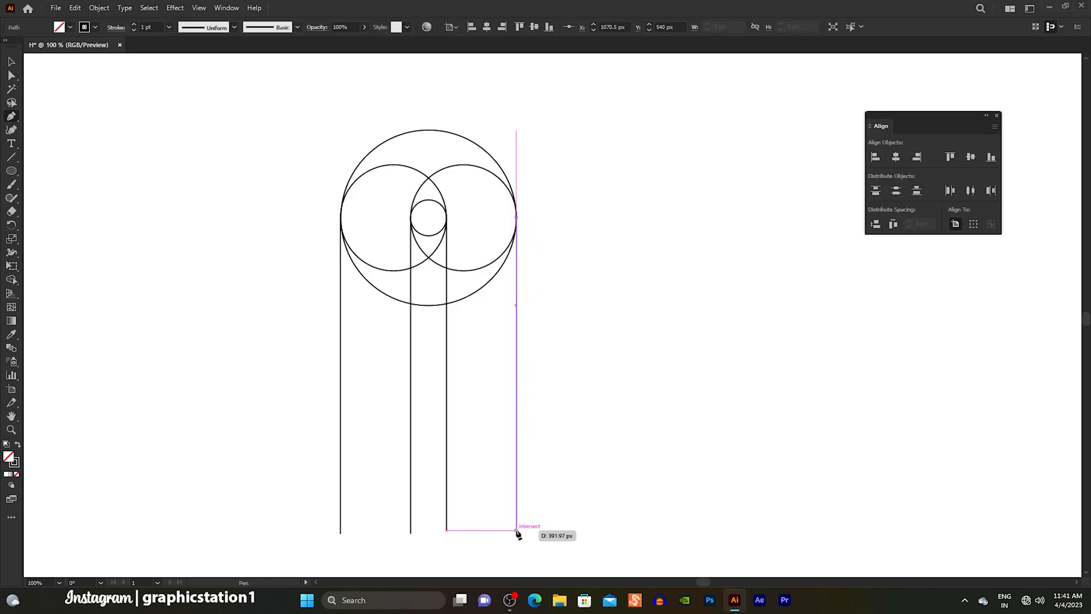
pyautogui.click(516, 530)
pyautogui.press('Return')
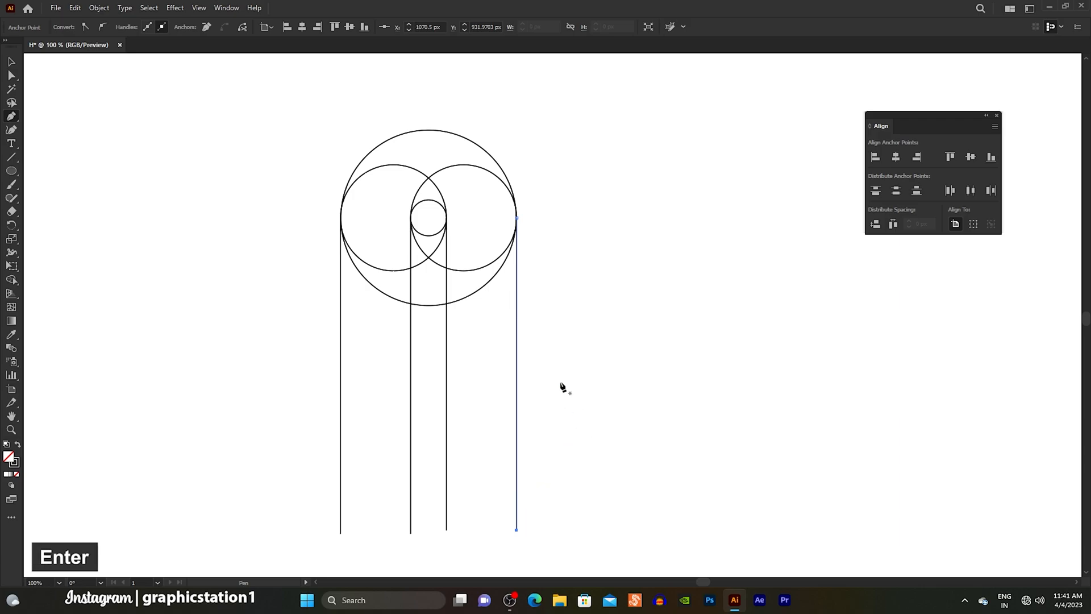
pyautogui.click(11, 61)
pyautogui.click(219, 319)
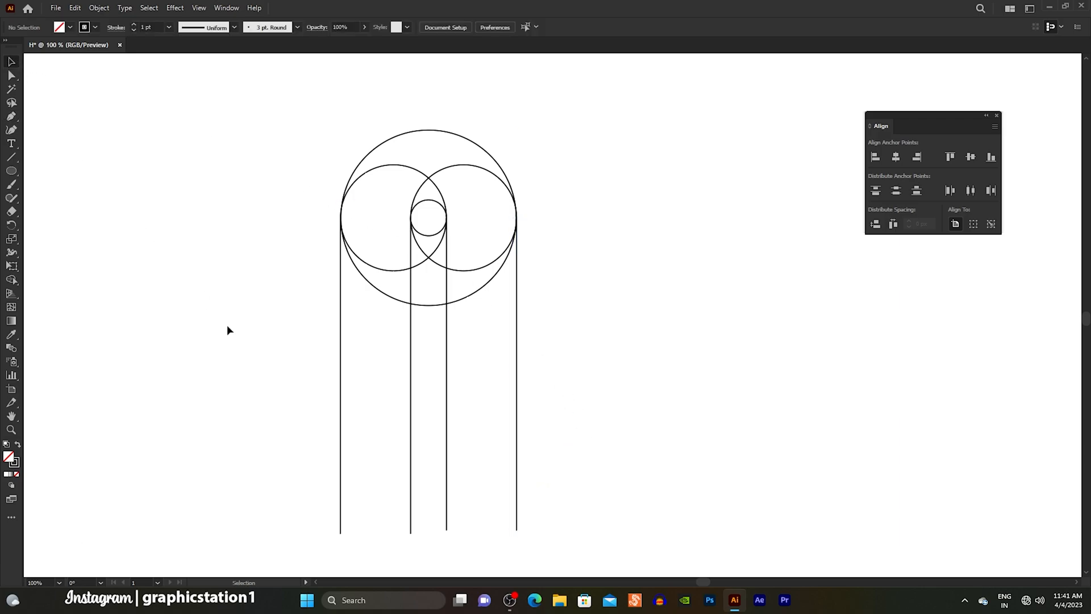
# Extend all four vertical lines upward past the large circle, to a height of about 558 px.
pyautogui.moveTo(383, 376); pyautogui.dragTo(548, 409)
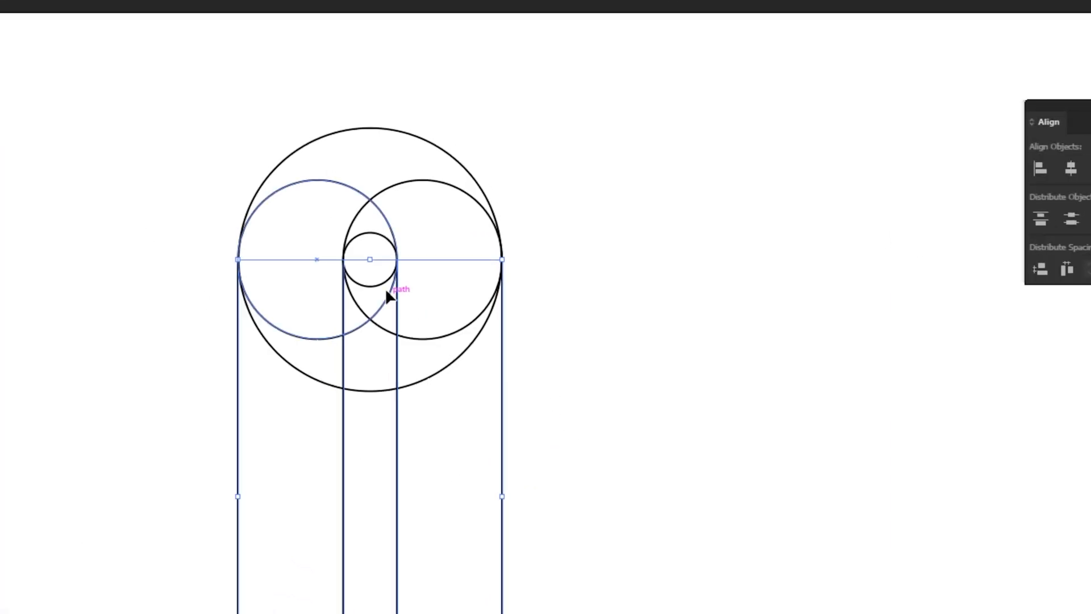
pyautogui.moveTo(370, 259); pyautogui.dragTo(362, 66)
pyautogui.click(133, 219)
# Select all four circles, copy them and paste the copy in place.
pyautogui.moveTo(357, 116); pyautogui.dragTo(376, 347)
pyautogui.moveTo(378, 412); pyautogui.dragTo(377, 419)
pyautogui.click(111, 10)
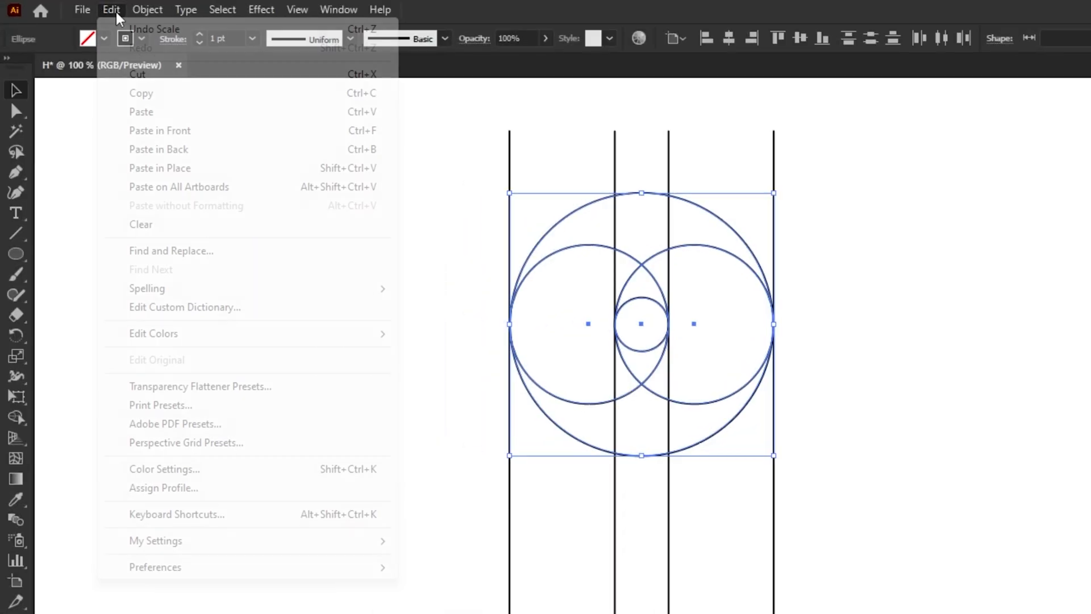
pyautogui.click(128, 92)
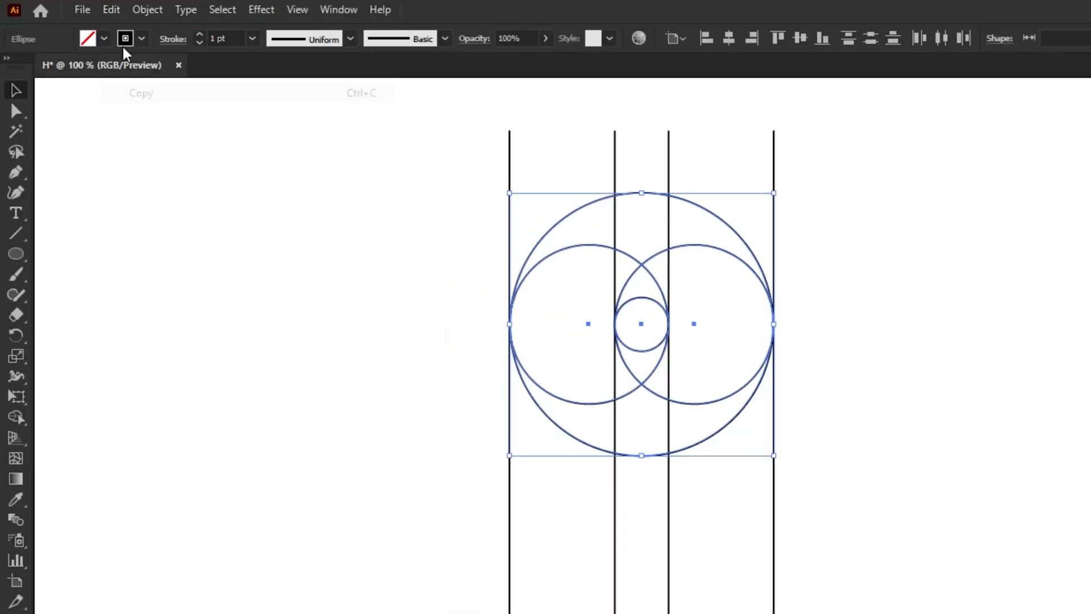
pyautogui.click(111, 9)
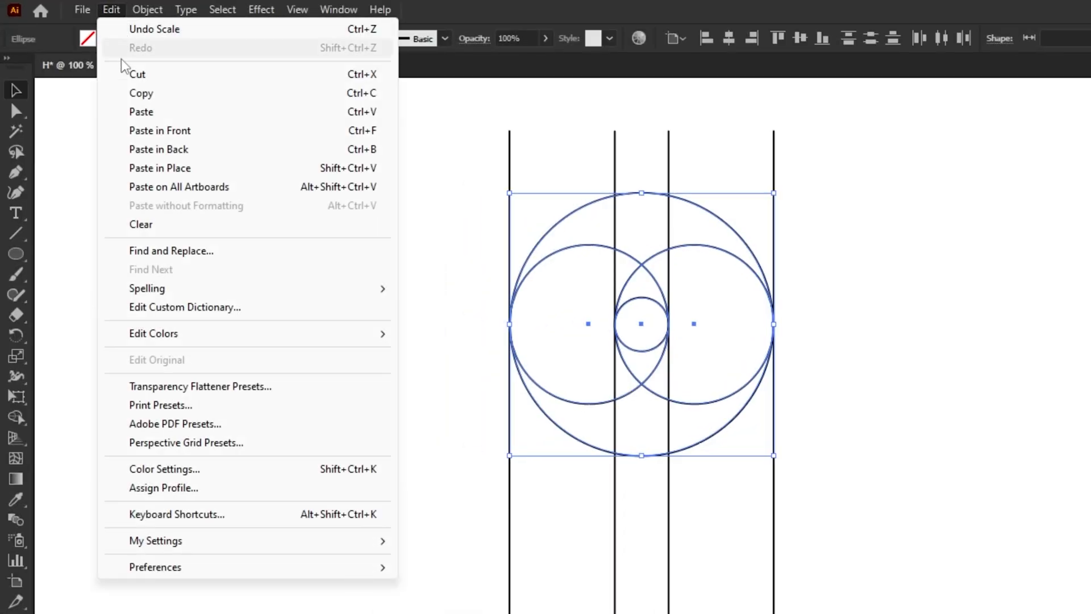
pyautogui.click(204, 169)
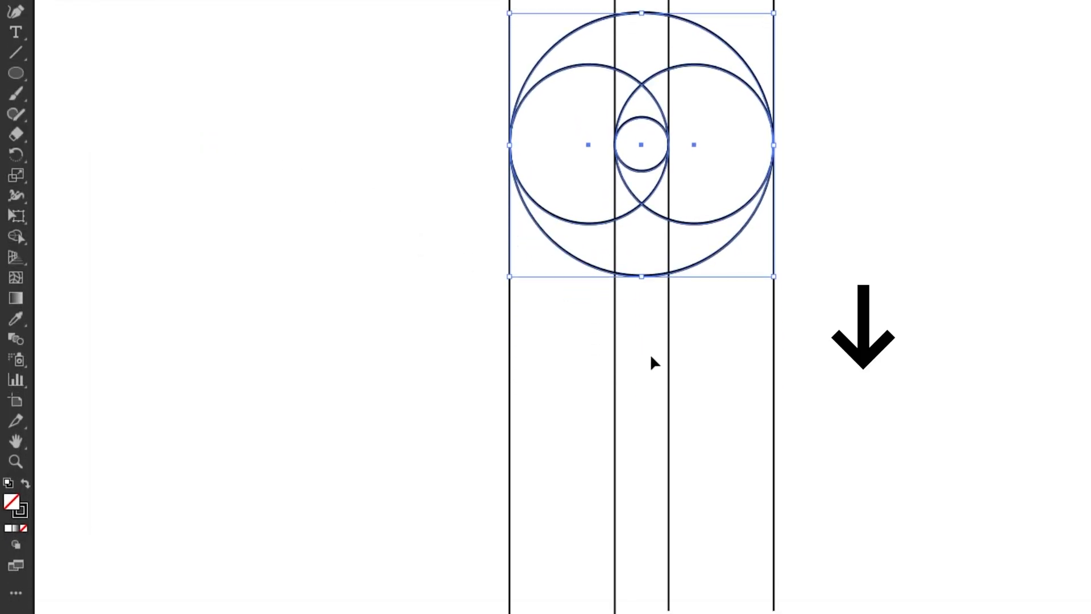
# Move the pasted circles straight down until they sit just above the lower ends of the vertical lines, then deselect.
pyautogui.press('Down')
pyautogui.press('Down')
pyautogui.press('Down')
pyautogui.press('Down')
pyautogui.press('Down')
pyautogui.press('Down')
pyautogui.press('Down')
pyautogui.press('Down')
pyautogui.press('Down')
pyautogui.press('Down')
pyautogui.press('Down')
pyautogui.press('Down')
pyautogui.press('Down')
pyautogui.press('Down')
pyautogui.press('Down')
pyautogui.press('Down')
pyautogui.press('Down')
pyautogui.press('Down')
pyautogui.press('Down')
pyautogui.press('Down')
pyautogui.press('Down')
pyautogui.press('Down')
pyautogui.press('Down')
pyautogui.press('Down')
pyautogui.press('Down')
pyautogui.press('Down')
pyautogui.press('Down')
pyautogui.press('Down')
pyautogui.press('Down')
pyautogui.press('Down')
pyautogui.press('Down')
pyautogui.press('Down')
pyautogui.press('Down')
pyautogui.press('Down')
pyautogui.press('Down')
pyautogui.press('Down')
pyautogui.press('Down')
pyautogui.press('Down')
pyautogui.press('Down')
pyautogui.press('Down')
pyautogui.press('Down')
pyautogui.press('Down')
pyautogui.press('Down')
pyautogui.press('Down')
pyautogui.press('Down')
pyautogui.press('Down')
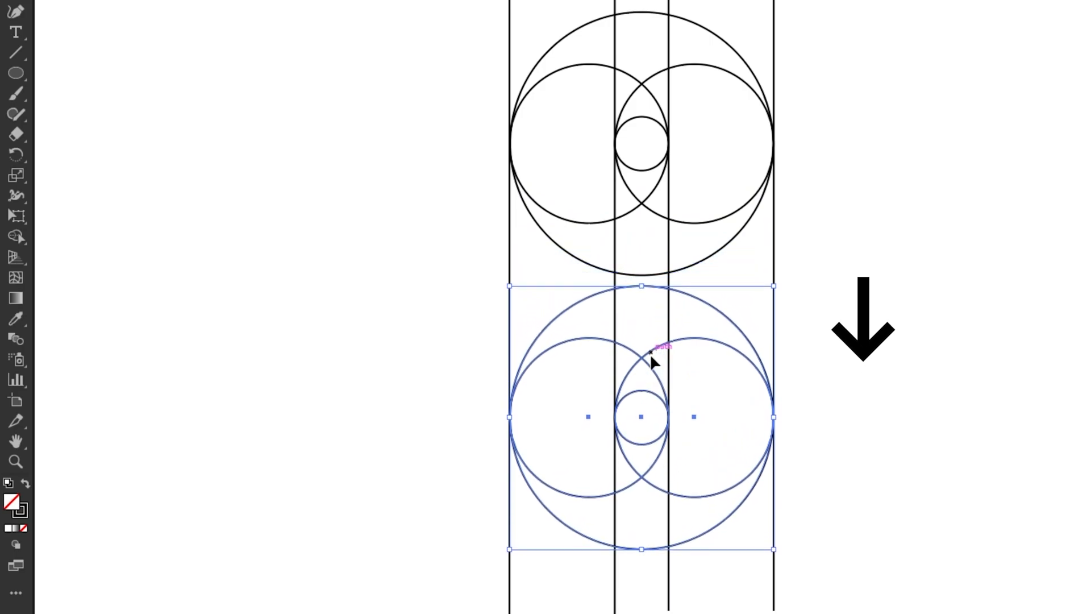
pyautogui.press('Down')
pyautogui.press('Down')
pyautogui.press('Down')
pyautogui.press('Down')
pyautogui.press('Down')
pyautogui.press('Down')
pyautogui.press('Down')
pyautogui.press('Down')
pyautogui.press('Down')
pyautogui.press('Down')
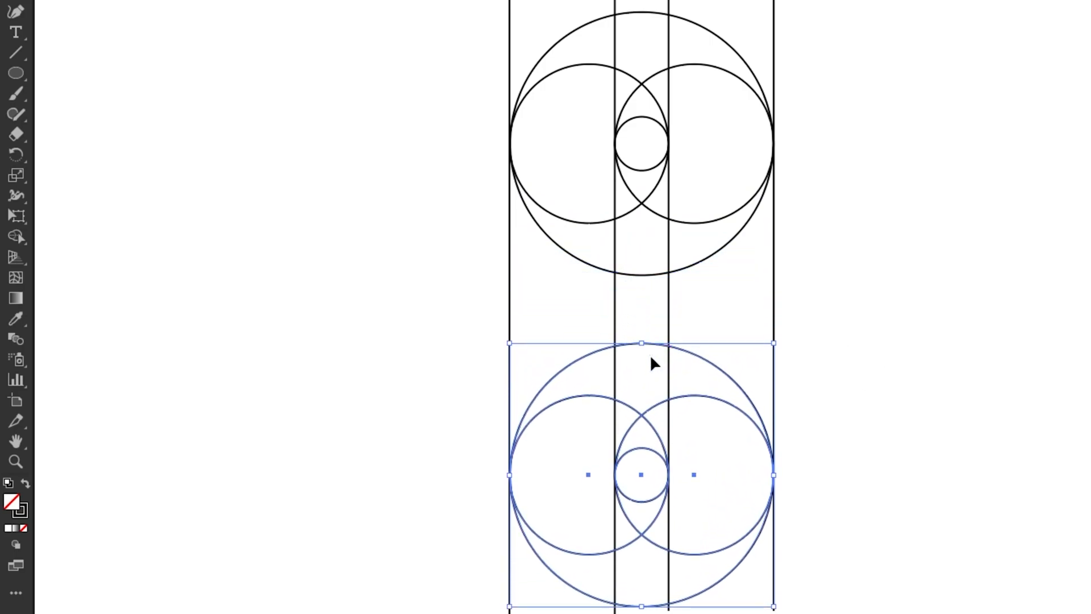
pyautogui.click(392, 400)
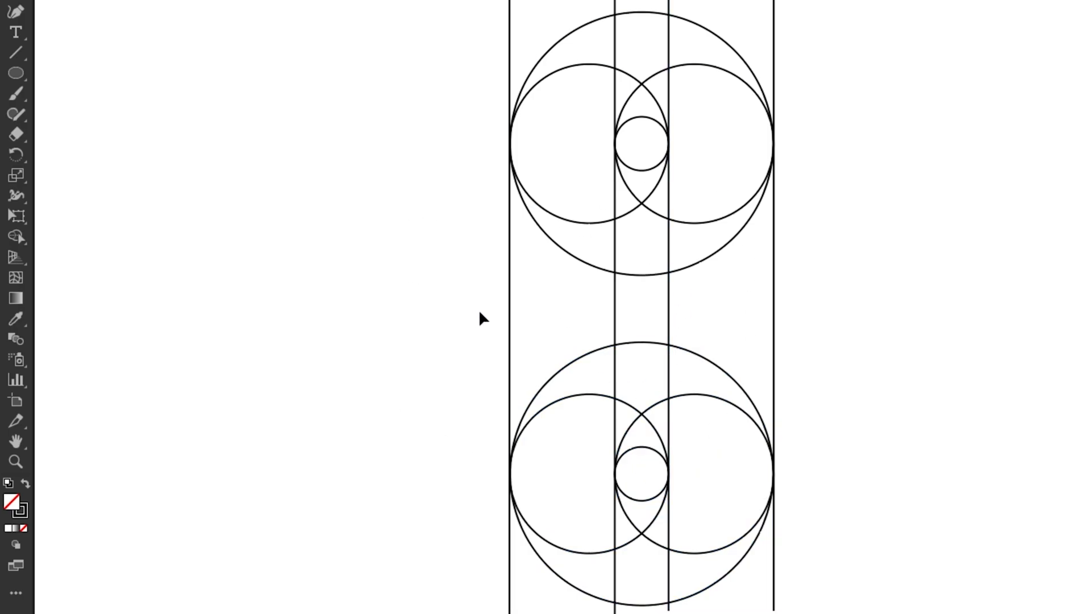
# Copy the two left vertical lines, paste them in place and move the copy about 276 px left of the construction.
pyautogui.moveTo(630, 327); pyautogui.dragTo(632, 322)
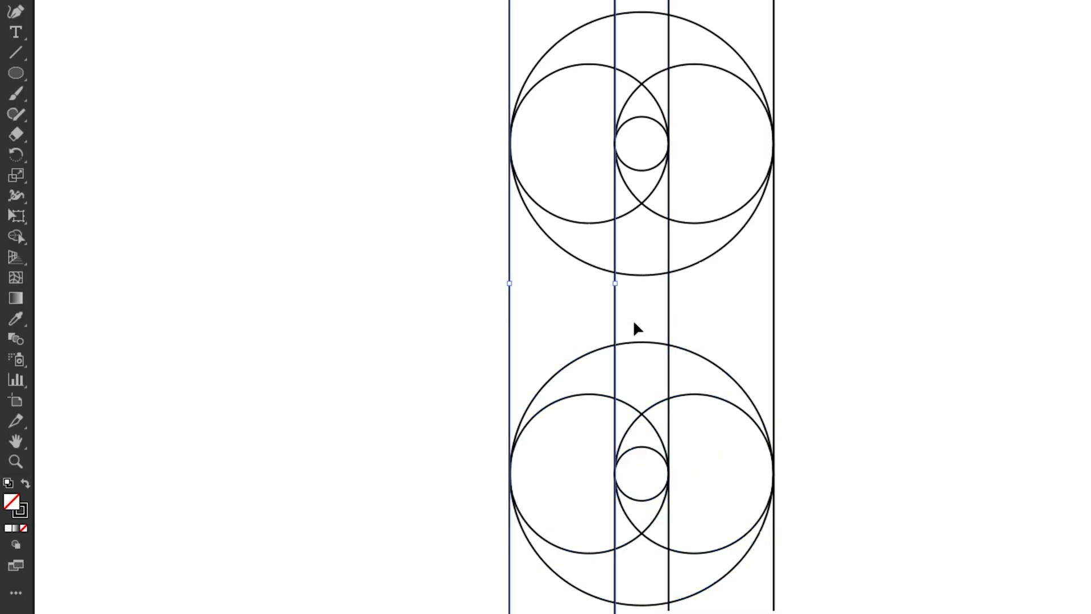
pyautogui.press('f')
pyautogui.click(111, 9)
pyautogui.click(120, 93)
pyautogui.click(111, 9)
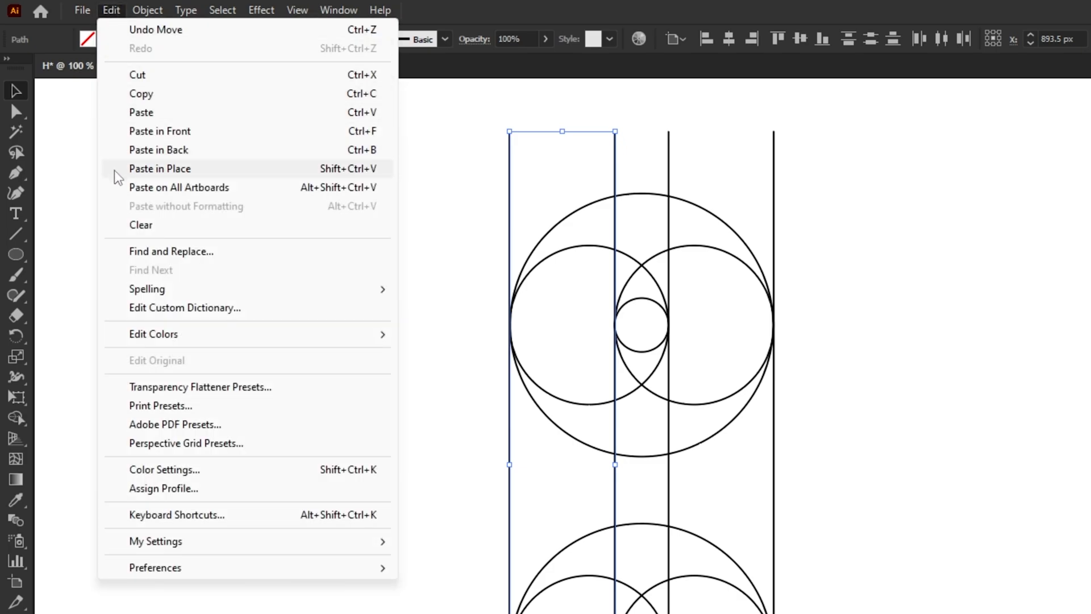
pyautogui.click(160, 168)
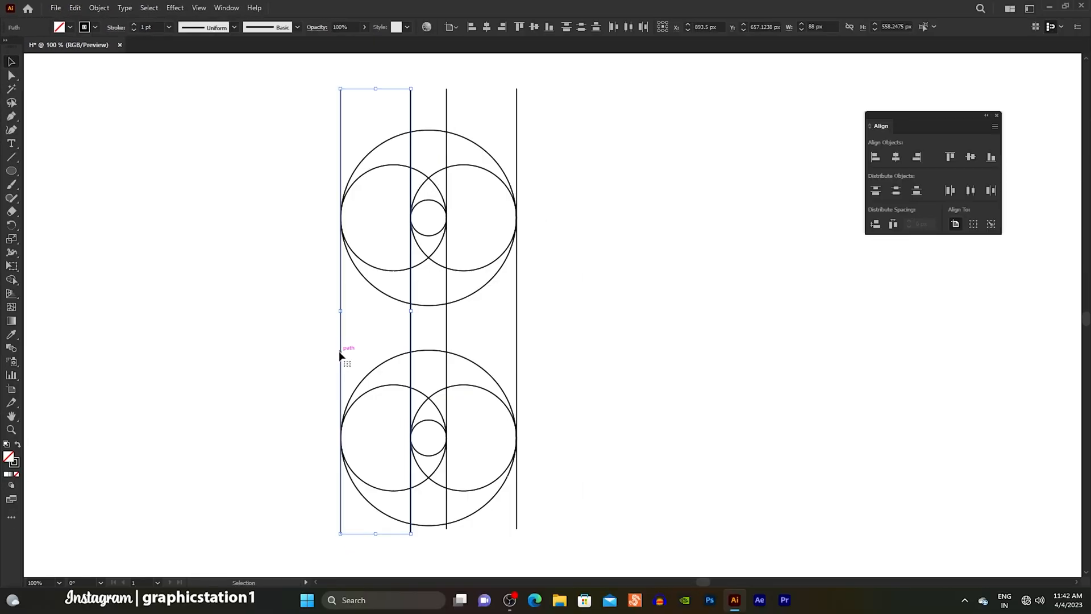
pyautogui.moveTo(340, 355); pyautogui.dragTo(121, 361)
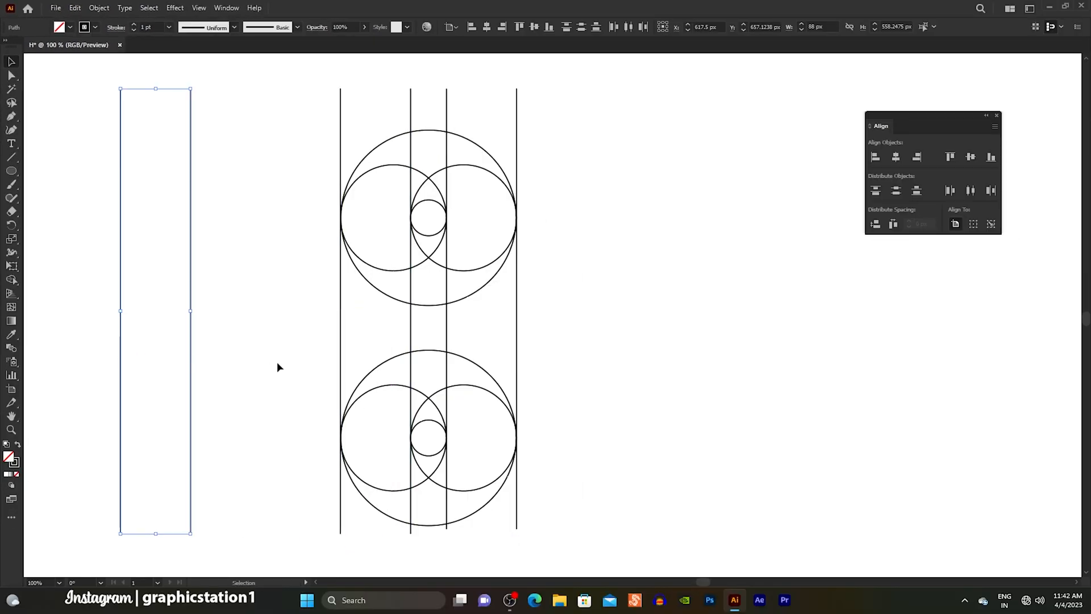
pyautogui.click(282, 301)
# Select both circle sets with their four lines, activate the Shape Builder tool and choose a black fill.
pyautogui.moveTo(322, 138); pyautogui.dragTo(559, 535)
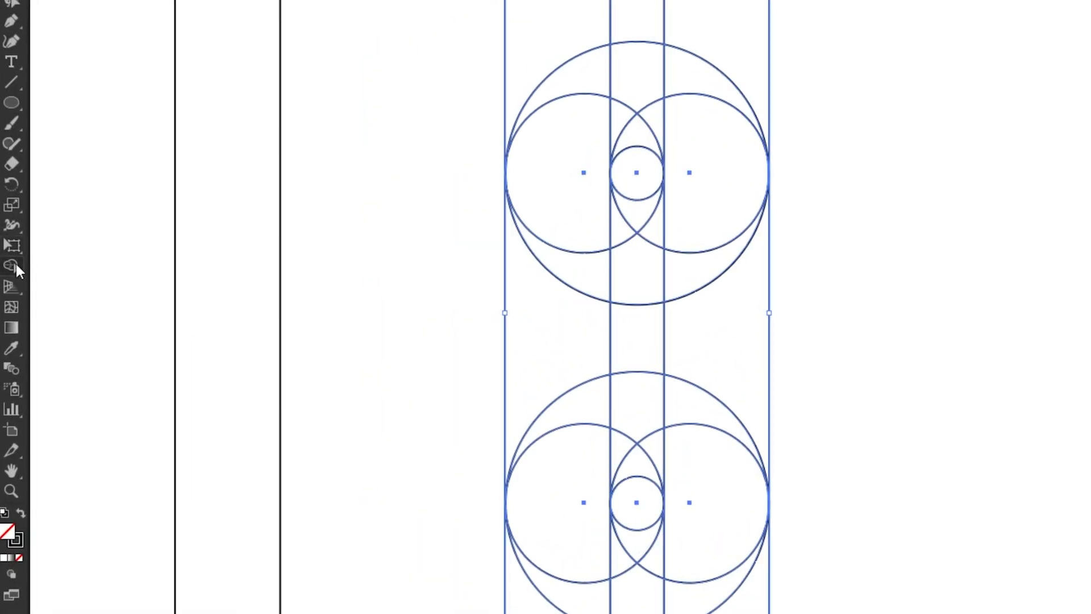
pyautogui.moveTo(16, 264); pyautogui.dragTo(70, 265)
pyautogui.moveTo(150, 263); pyautogui.dragTo(149, 257)
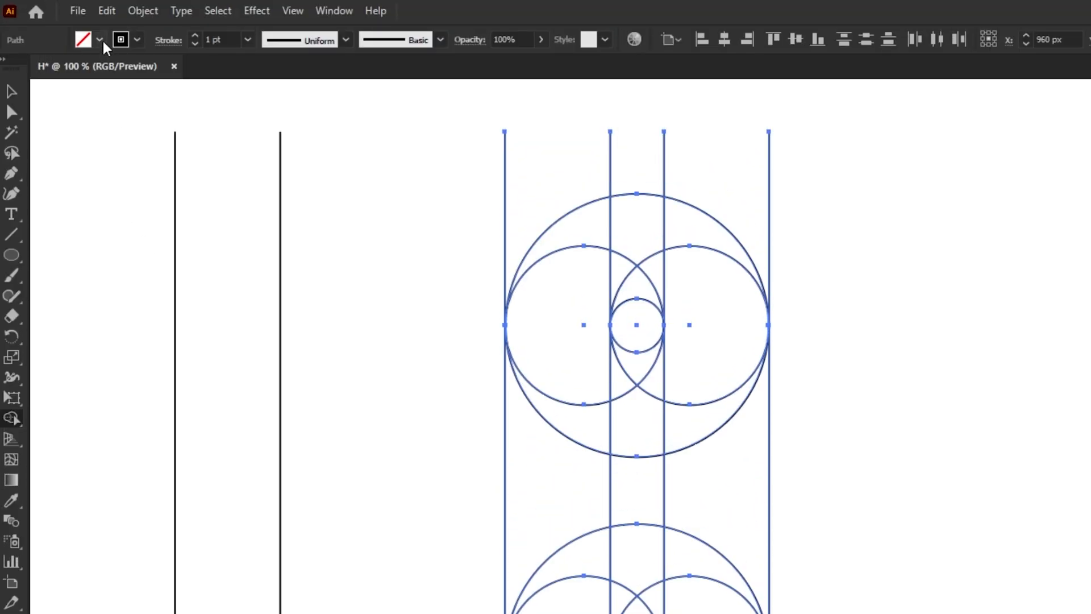
pyautogui.click(99, 39)
pyautogui.click(41, 68)
pyautogui.click(44, 41)
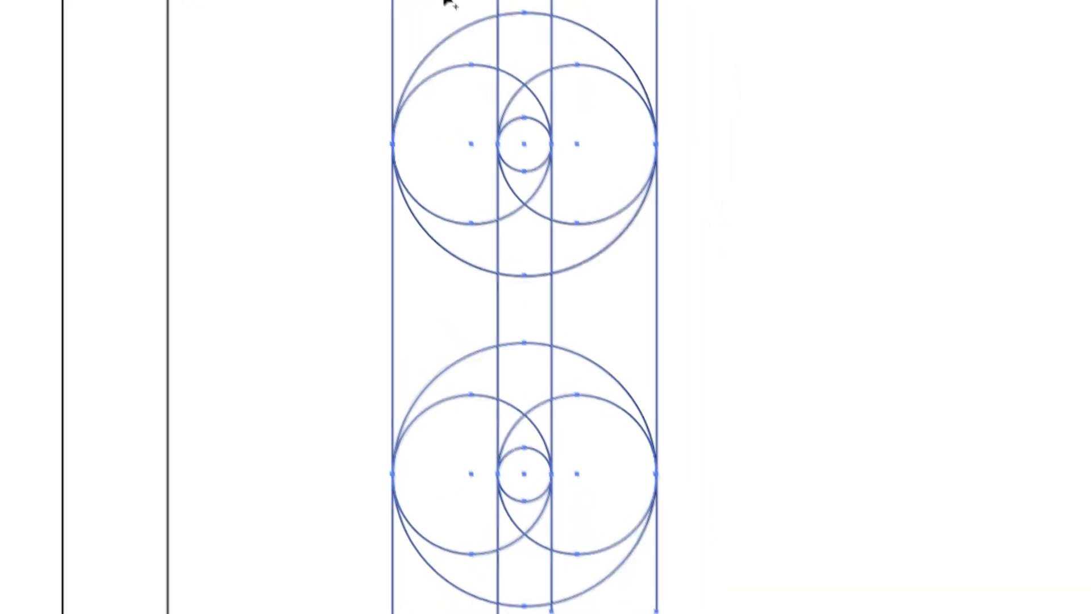
# Merge the left band with the upper and lower outer crescents into one C shape, and inspect its left edge.
pyautogui.moveTo(570, 46)
pyautogui.mouseDown()
pyautogui.moveTo(515, 30)
pyautogui.moveTo(473, 48)
pyautogui.moveTo(445, 91)
pyautogui.moveTo(454, 411)
pyautogui.mouseUp()
pyautogui.moveTo(463, 516)
pyautogui.mouseDown()
pyautogui.moveTo(479, 544)
pyautogui.moveTo(559, 565)
pyautogui.mouseUp()
pyautogui.click(504, 537)
pyautogui.click(499, 91)
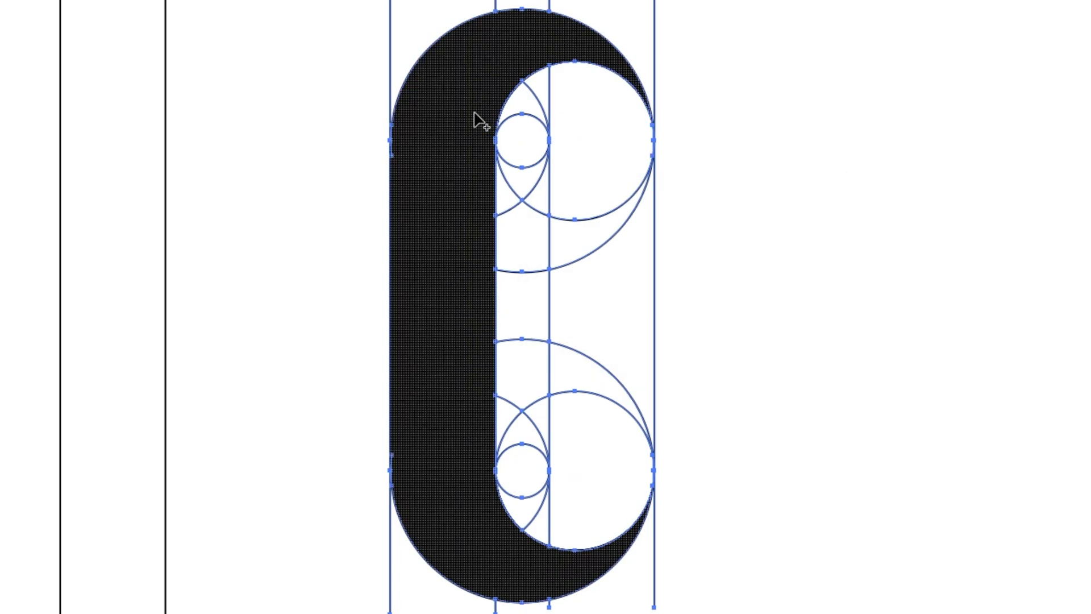
pyautogui.scroll(8, 397, 148)
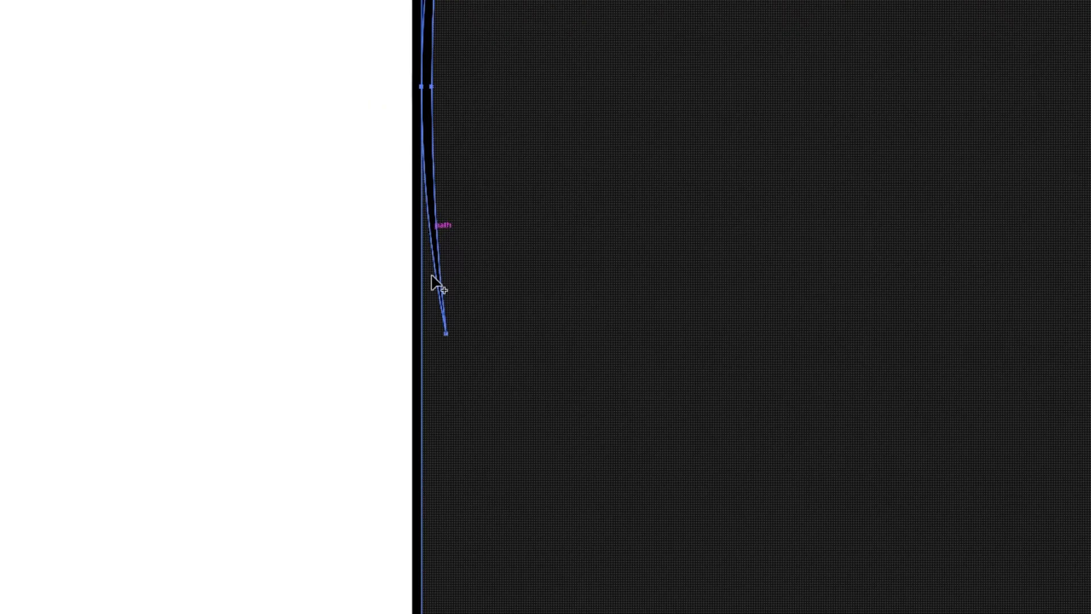
pyautogui.scroll(-8, 446, 76)
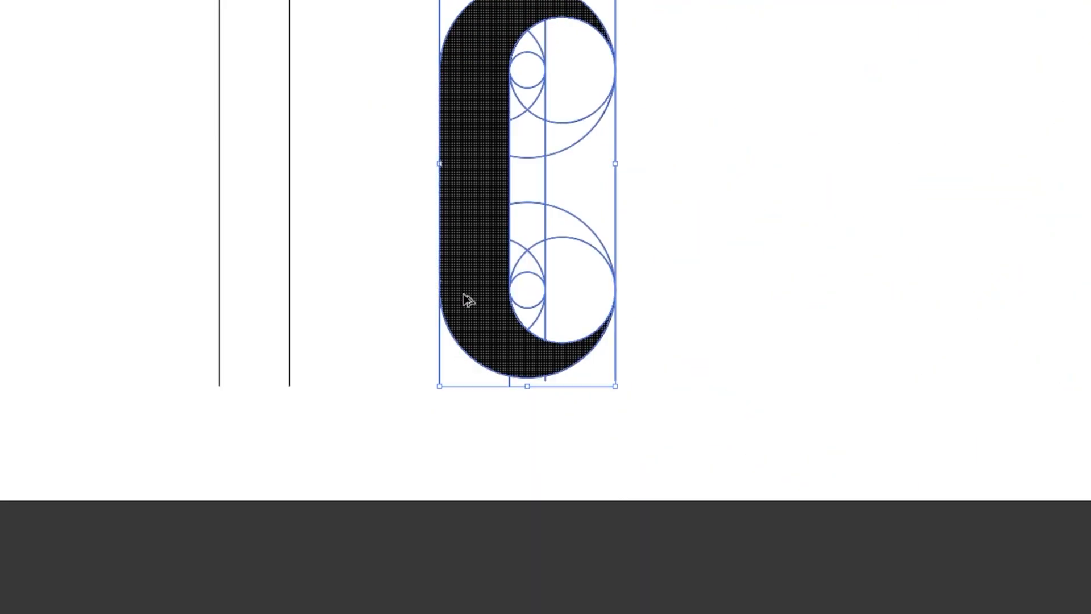
# Set the fill to light grey and merge the upper and lower inner crescents with the right-hand band into one shape.
pyautogui.scroll(10, 465, 300)
pyautogui.scroll(-10, 402, 253)
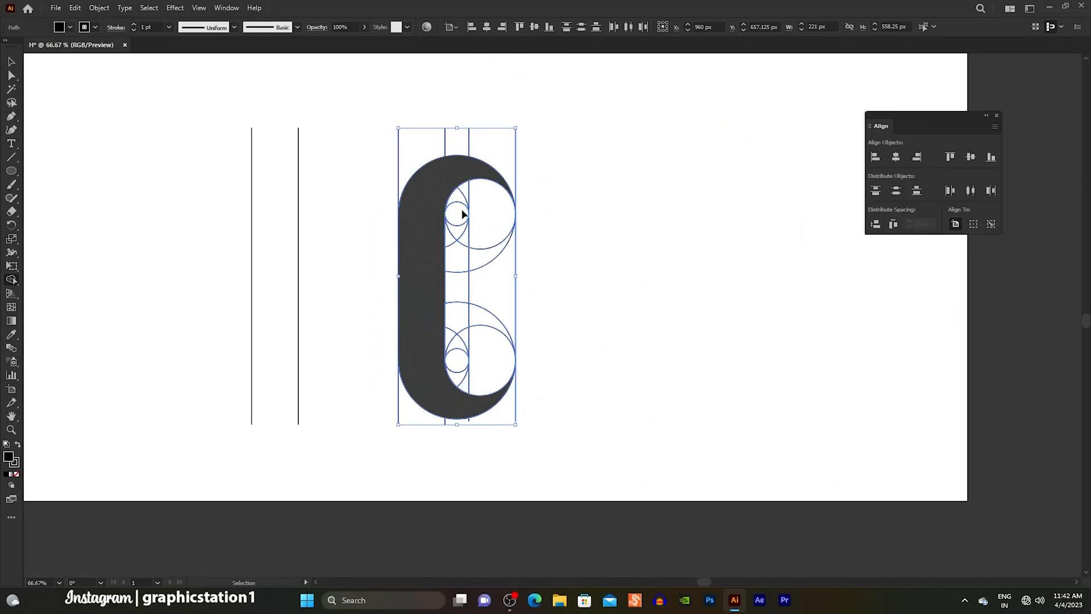
pyautogui.scroll(3, 463, 217)
pyautogui.scroll(-2, 454, 205)
pyautogui.moveTo(480, 258); pyautogui.dragTo(450, 231)
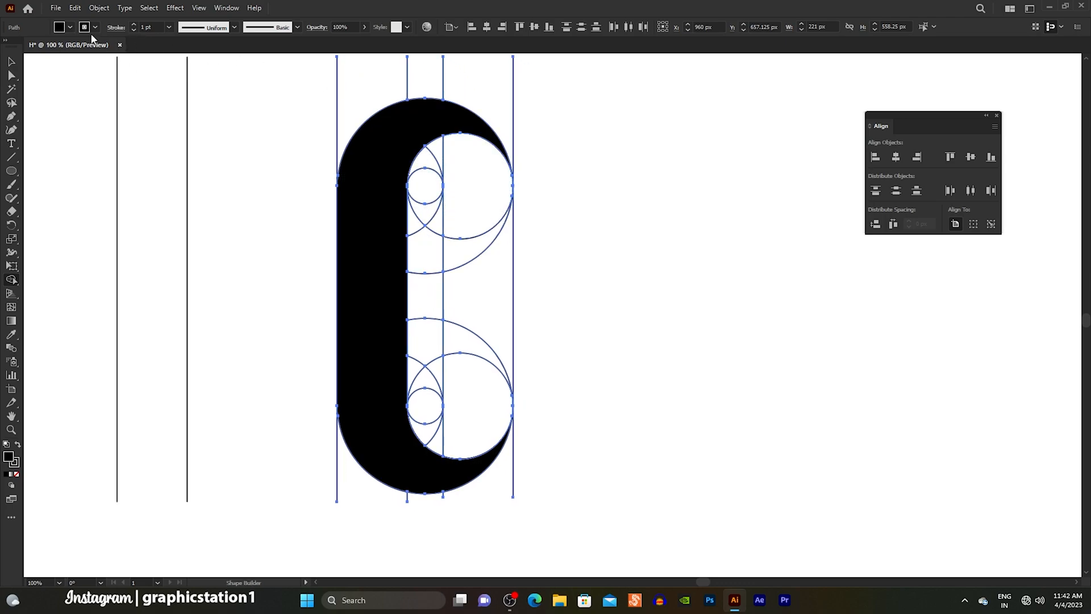
pyautogui.click(62, 28)
pyautogui.click(71, 79)
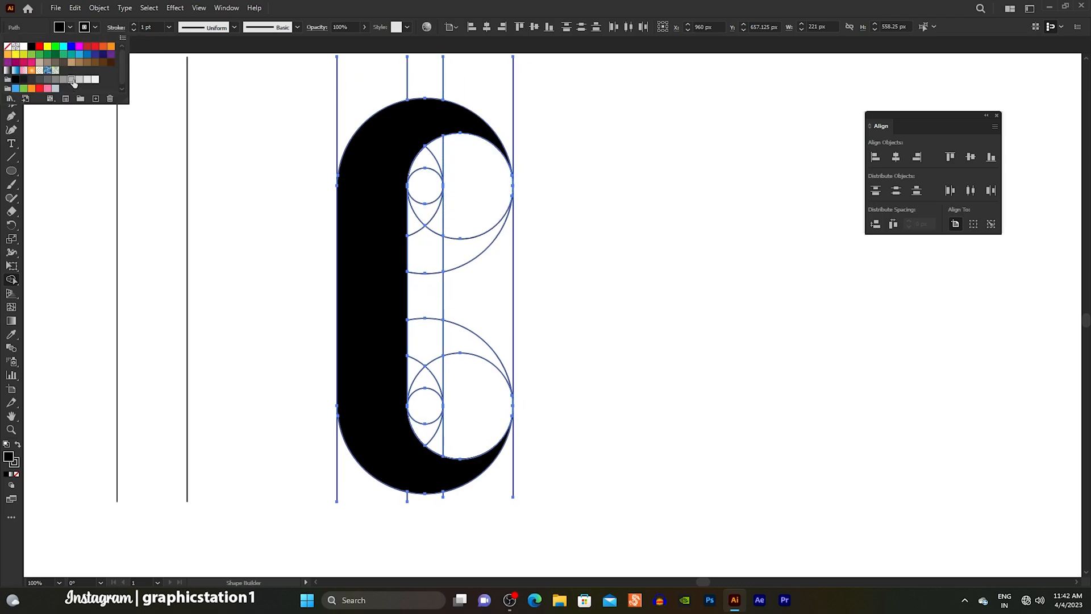
pyautogui.click(68, 28)
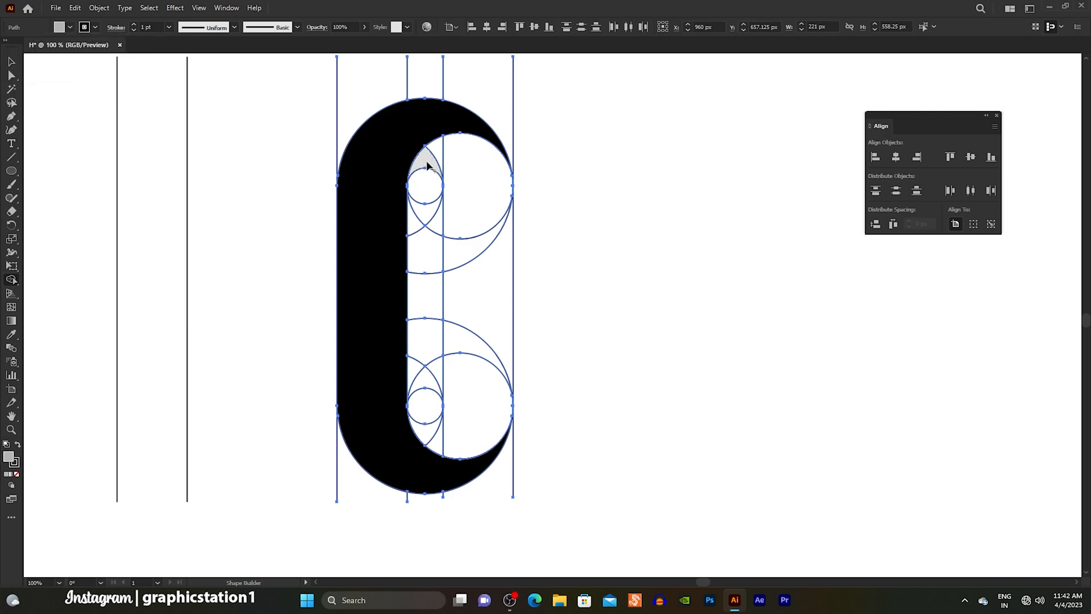
pyautogui.moveTo(441, 155)
pyautogui.mouseDown()
pyautogui.moveTo(464, 161)
pyautogui.moveTo(480, 274)
pyautogui.moveTo(468, 394)
pyautogui.moveTo(431, 434)
pyautogui.mouseUp()
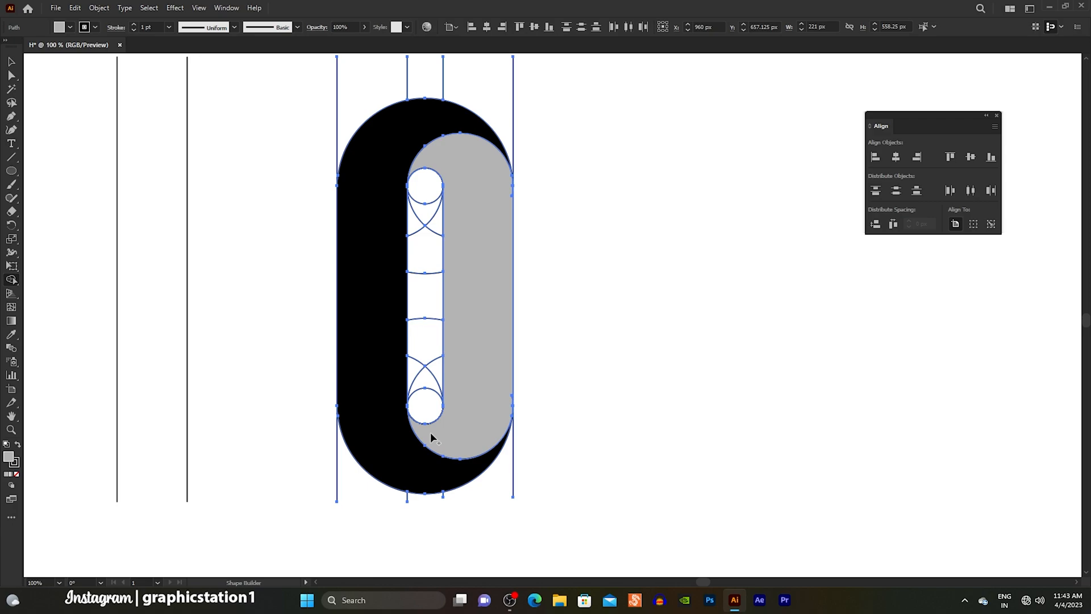
# Select the black C shape together with the light grey shape and cut both from the artboard.
pyautogui.click(12, 61)
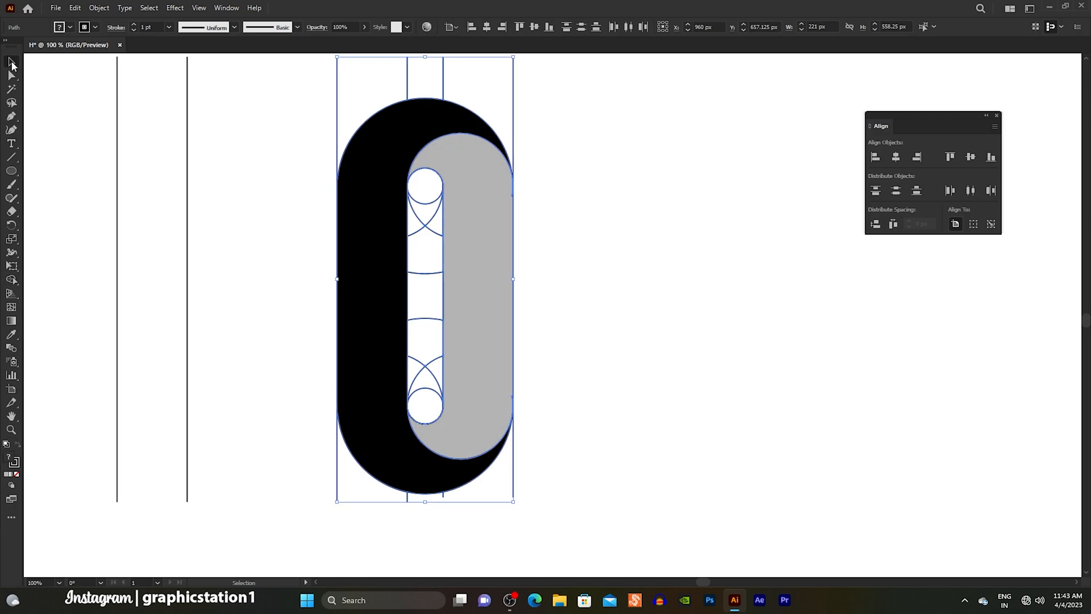
pyautogui.click(274, 177)
pyautogui.click(368, 259)
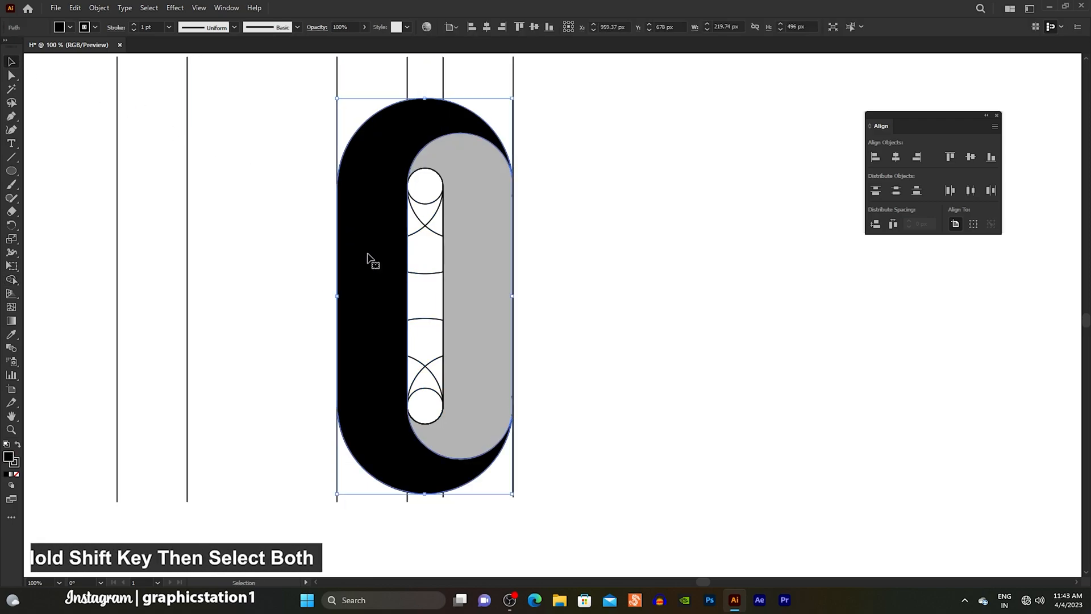
pyautogui.keyDown('shift'); pyautogui.click(462, 295); pyautogui.keyUp('shift')
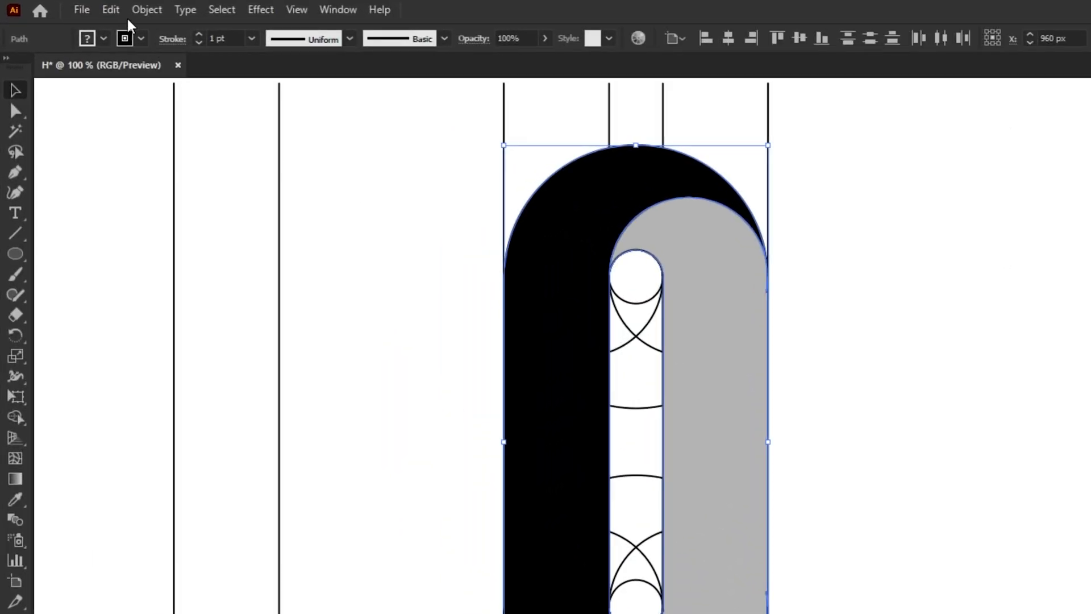
pyautogui.click(76, 7)
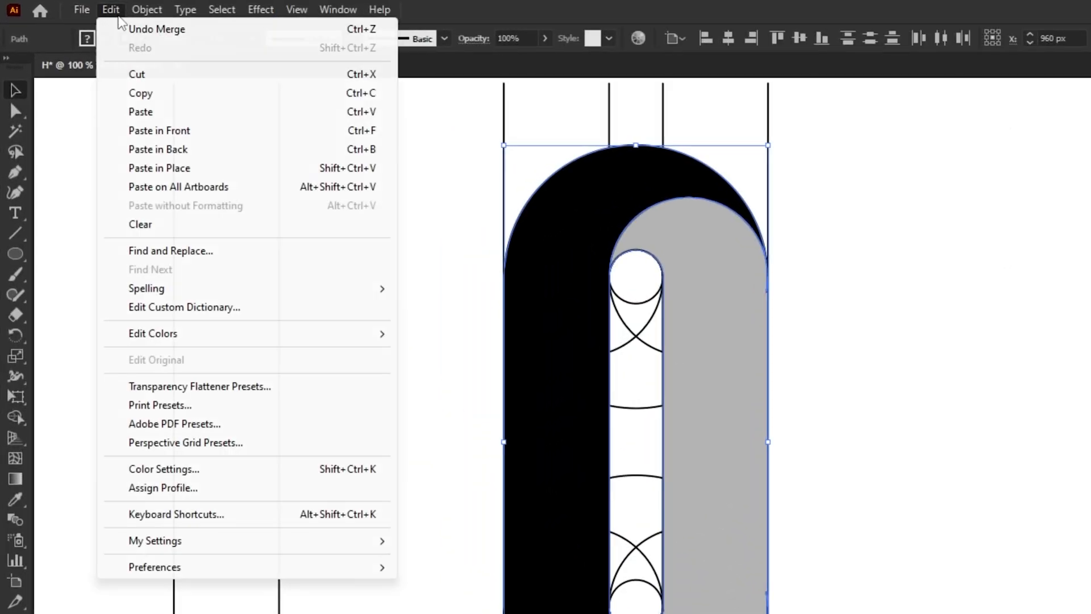
pyautogui.click(120, 75)
# Delete the leftover circle and line fragments of the construction, and paste the cut black and grey shapes back in place.
pyautogui.moveTo(473, 205); pyautogui.dragTo(579, 507)
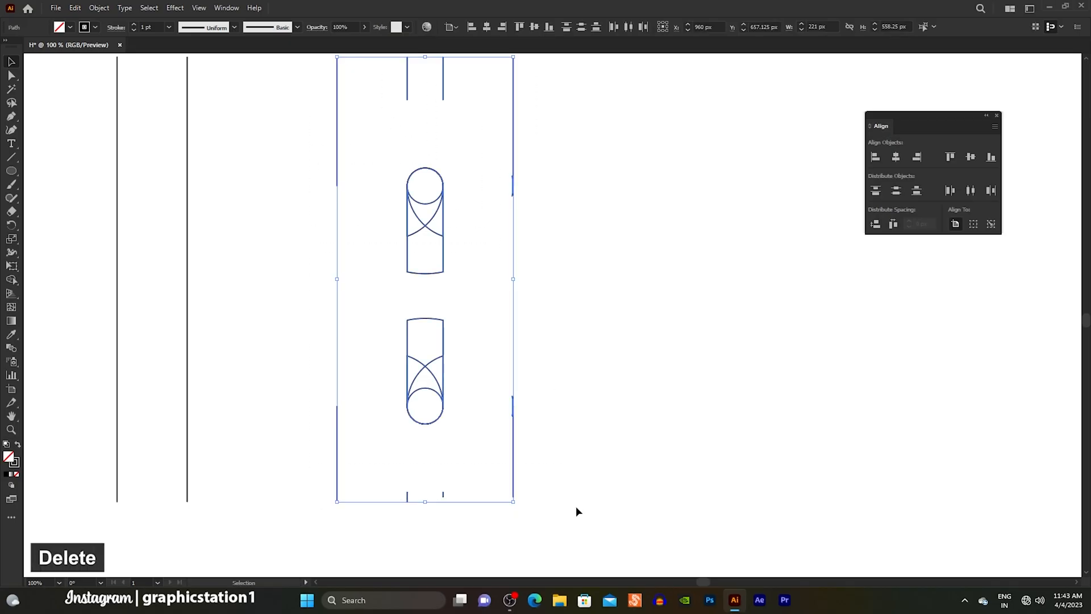
pyautogui.press('Delete')
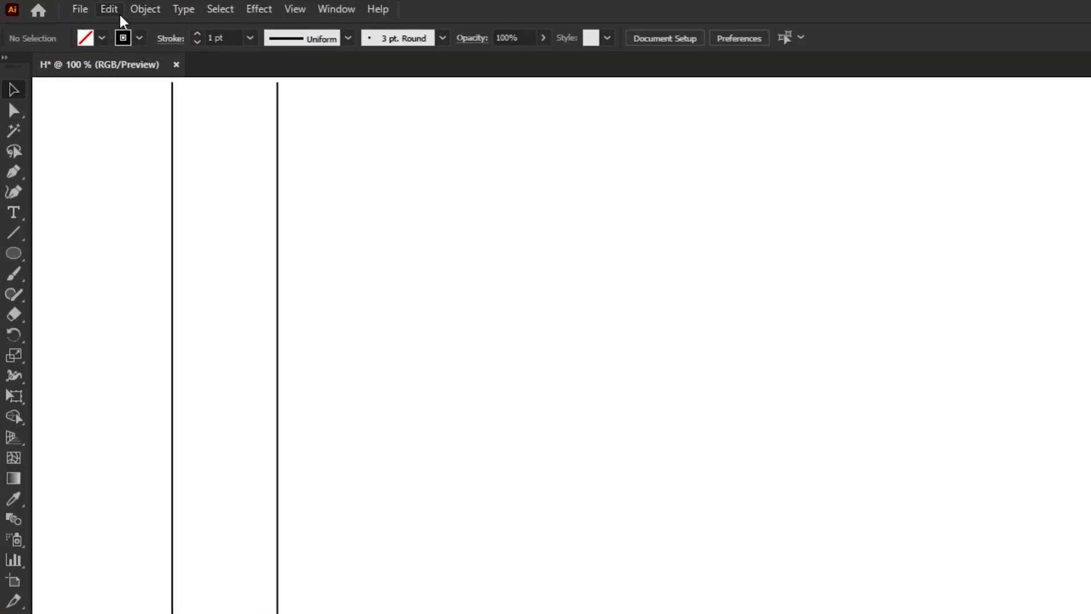
pyautogui.click(75, 7)
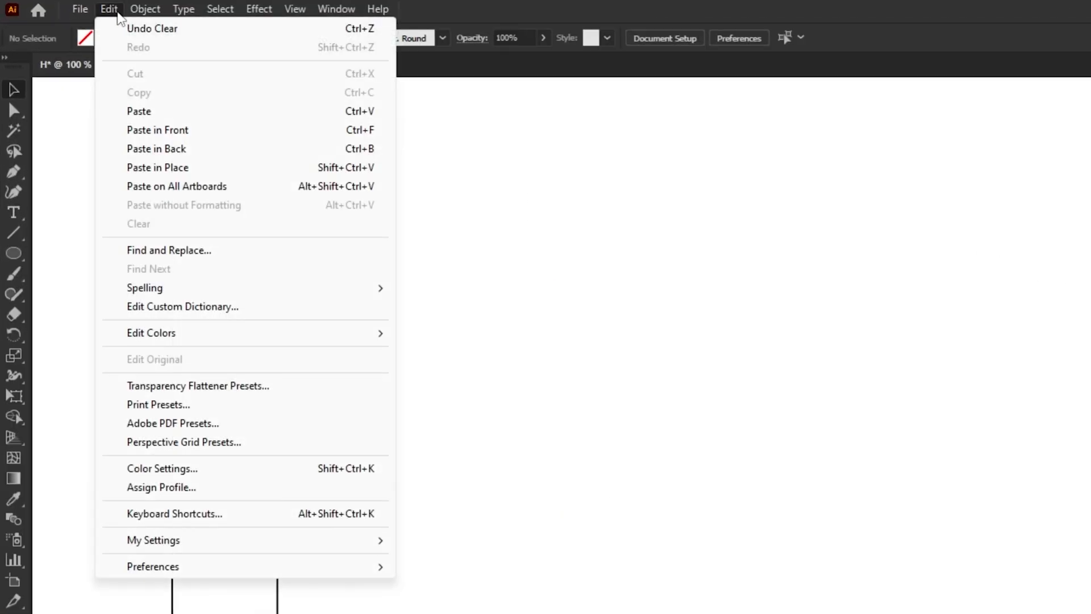
pyautogui.click(117, 166)
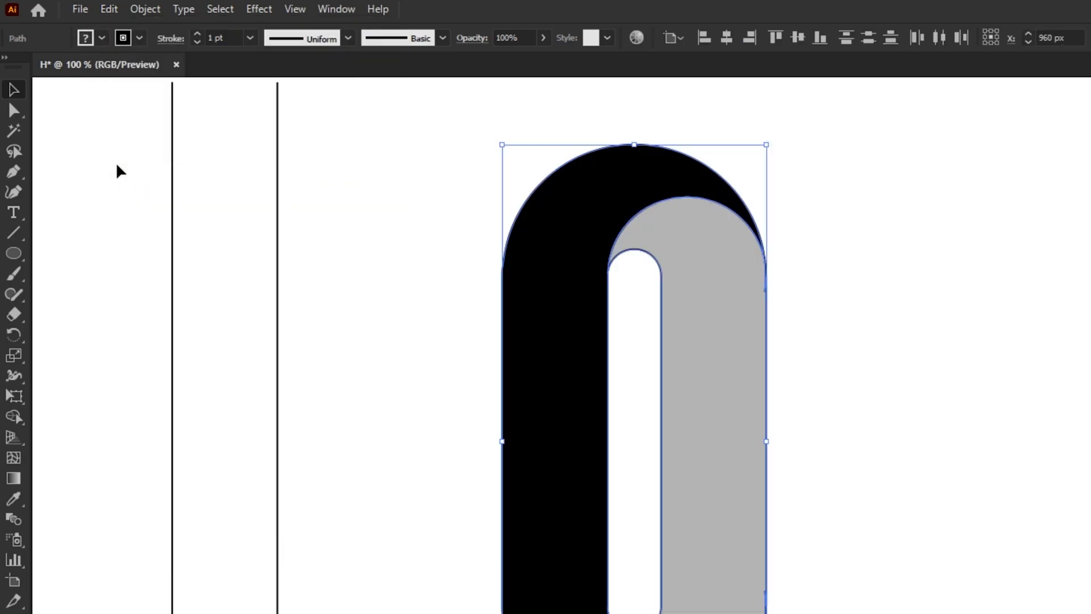
# Remove the stroke from the pasted black and grey shapes and deselect them.
pyautogui.click(139, 39)
pyautogui.click(8, 67)
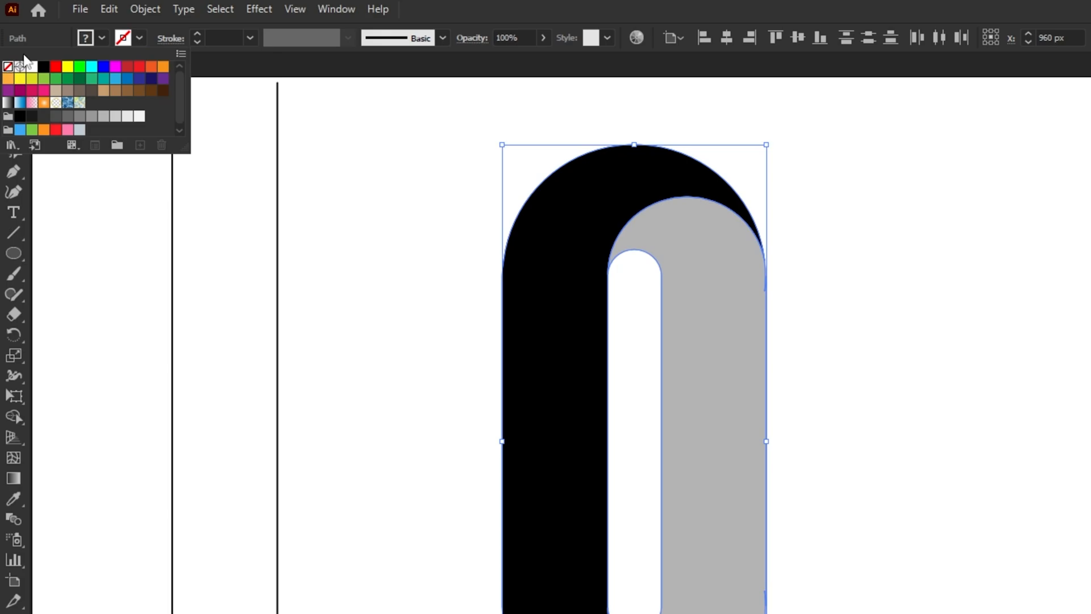
pyautogui.click(39, 37)
pyautogui.click(244, 172)
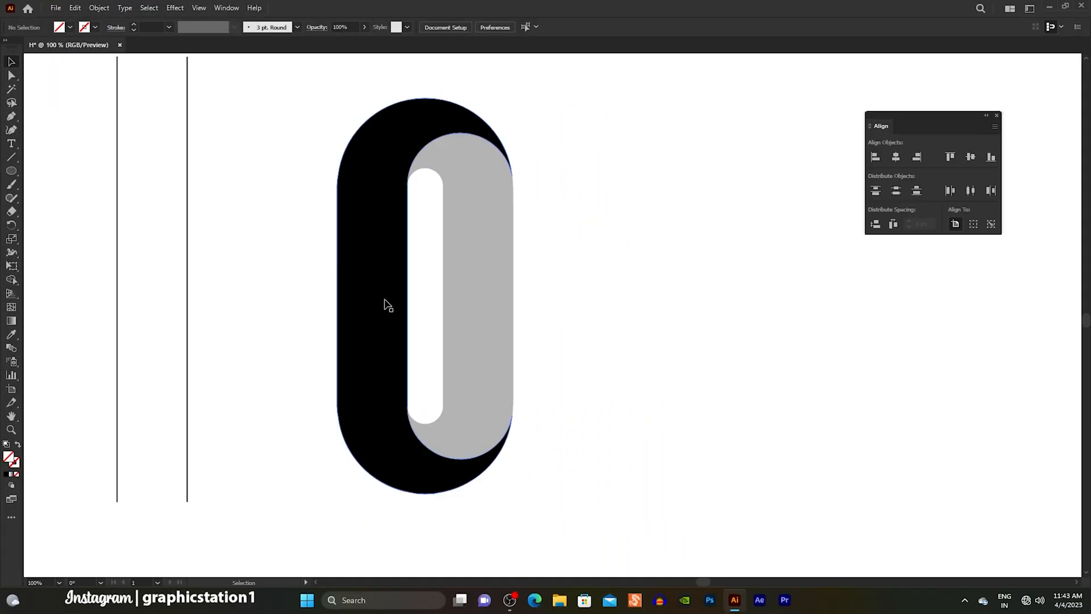
# Copy the black and grey shapes, paste them in place and move the copy straight right, leaving a narrow gap.
pyautogui.moveTo(297, 117); pyautogui.dragTo(539, 448)
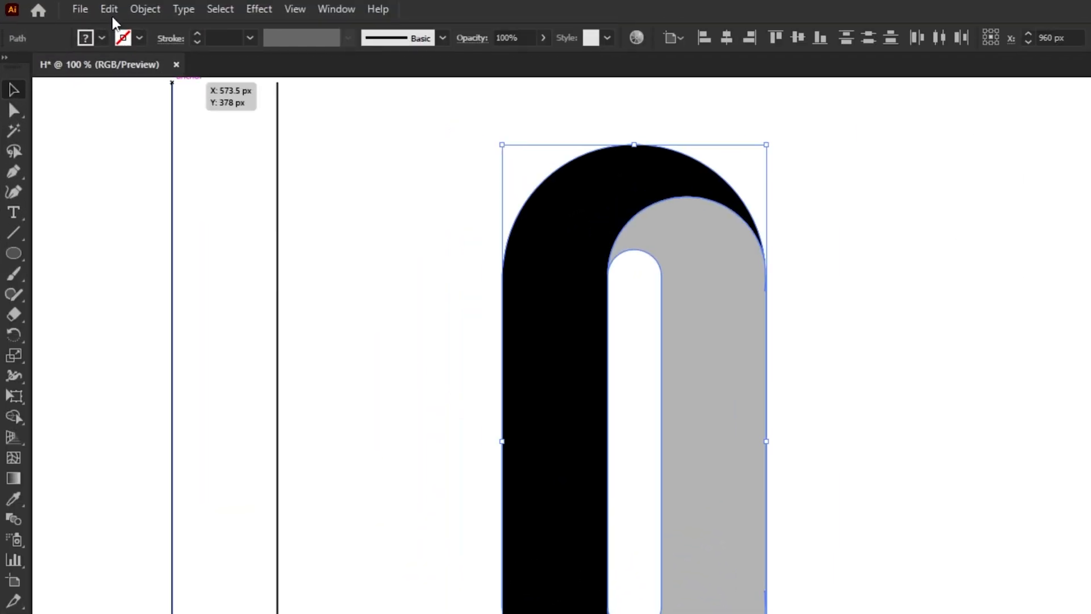
pyautogui.click(98, 8)
pyautogui.click(117, 92)
pyautogui.click(108, 9)
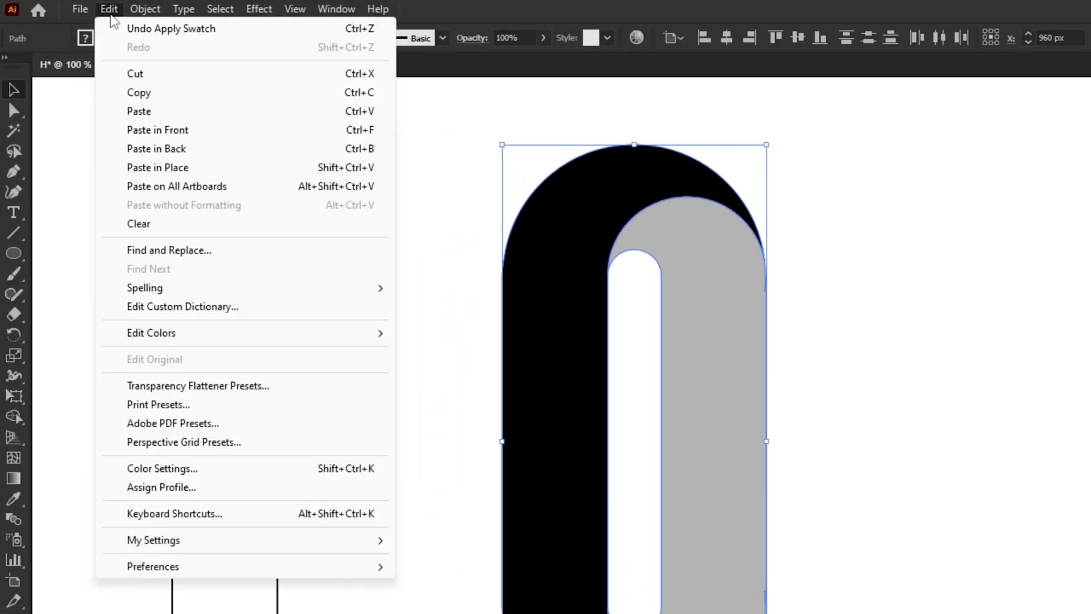
pyautogui.click(118, 167)
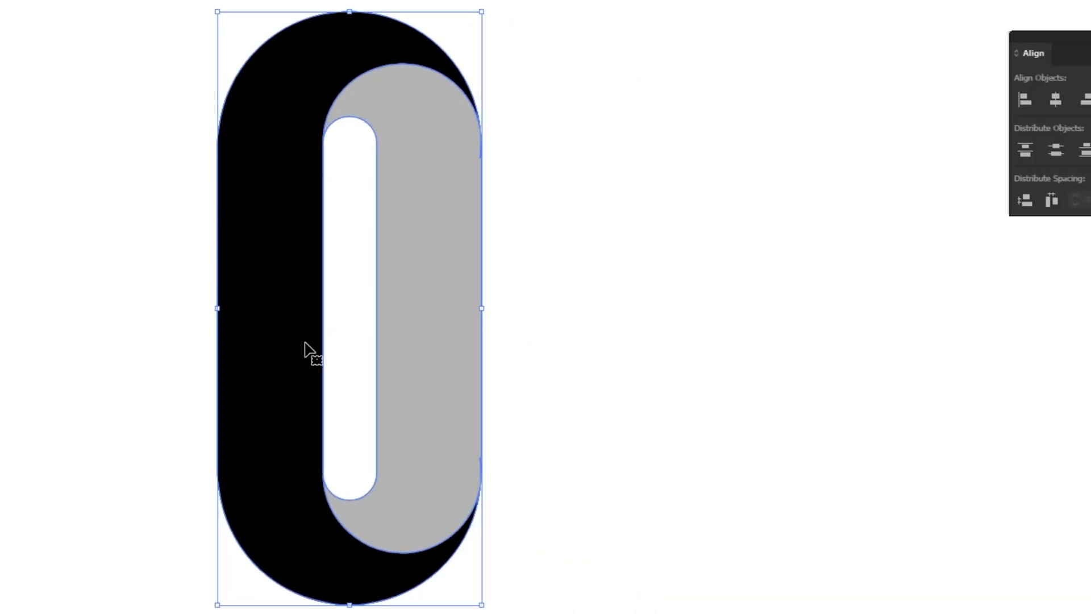
pyautogui.moveTo(285, 295); pyautogui.dragTo(597, 300)
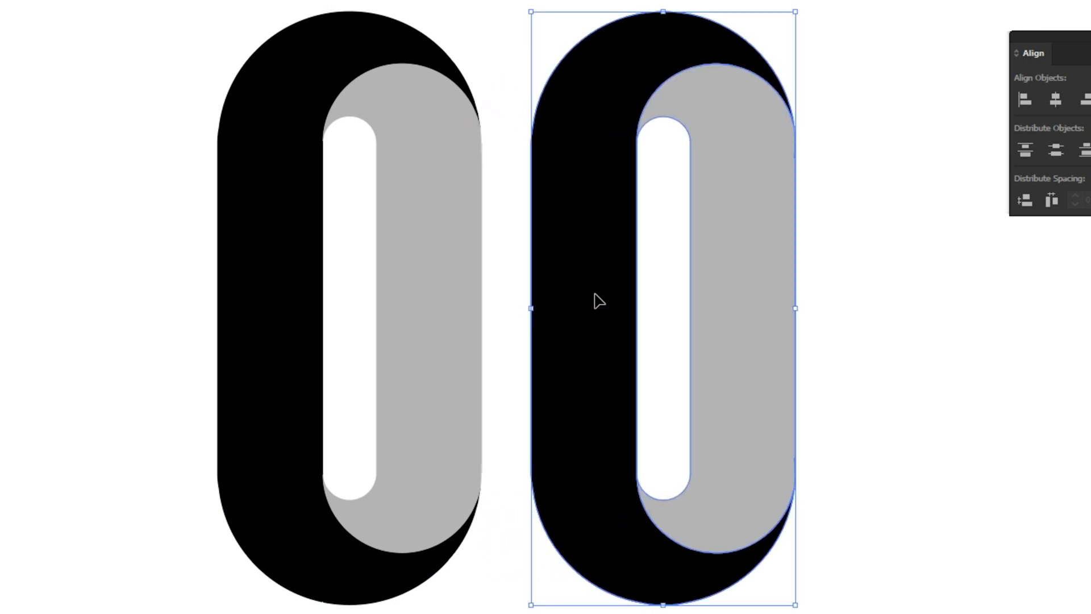
pyautogui.click(201, 418)
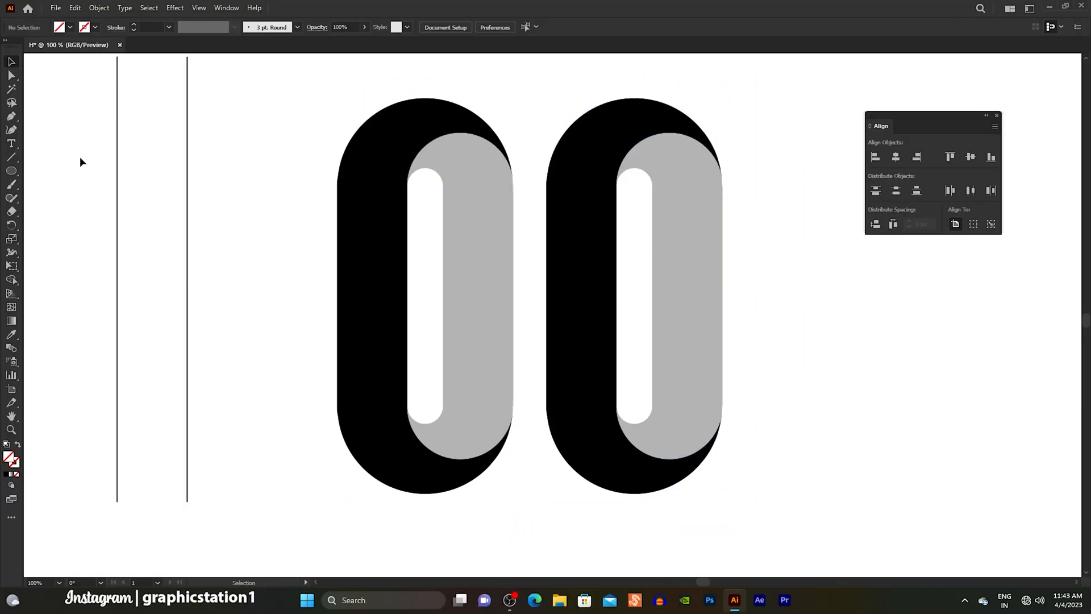
# Move the two separate vertical lines slightly down and draw a horizontal line crossing both near their upper ends.
pyautogui.moveTo(80, 159); pyautogui.dragTo(210, 288)
pyautogui.moveTo(185, 241); pyautogui.dragTo(190, 271)
pyautogui.click(234, 241)
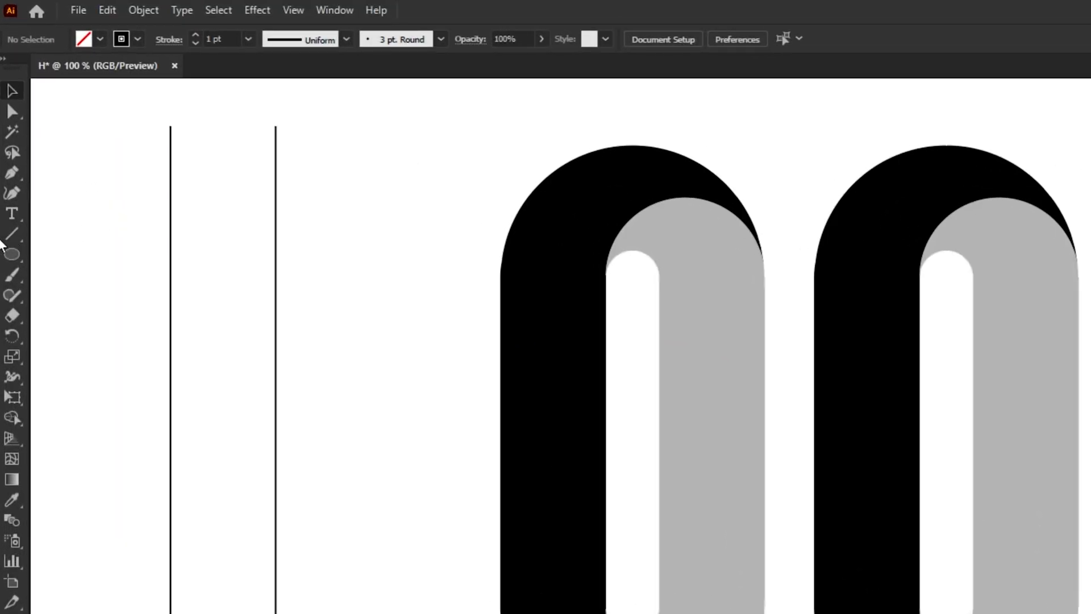
pyautogui.moveTo(4, 241); pyautogui.dragTo(62, 232)
pyautogui.moveTo(137, 197); pyautogui.dragTo(344, 197)
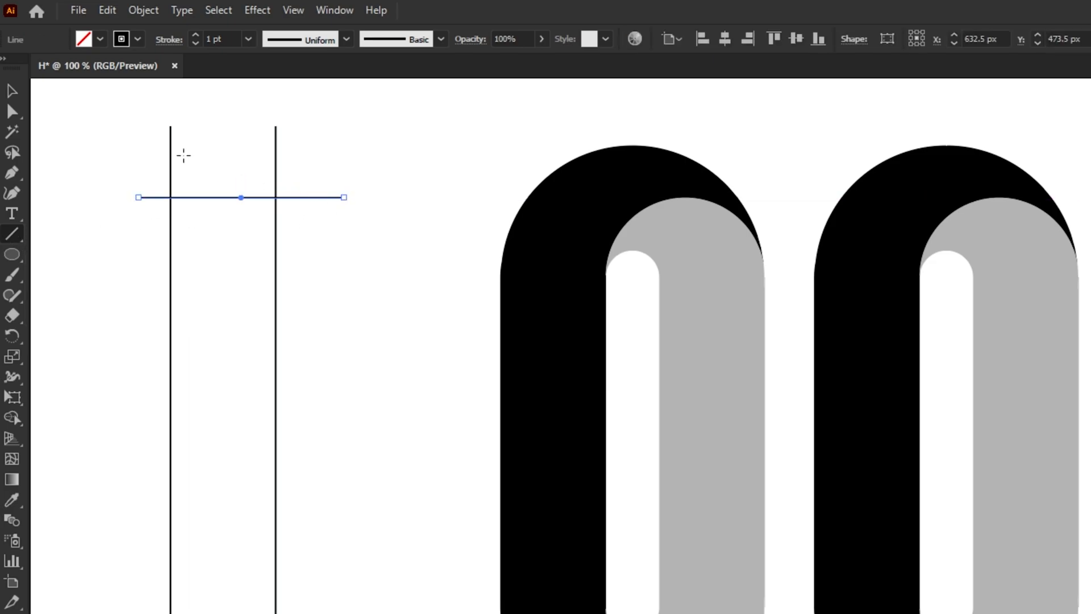
# Duplicate the horizontal line in place and move the copy about 329 px straight down.
pyautogui.press('v')
pyautogui.click(107, 10)
pyautogui.click(106, 92)
pyautogui.click(104, 12)
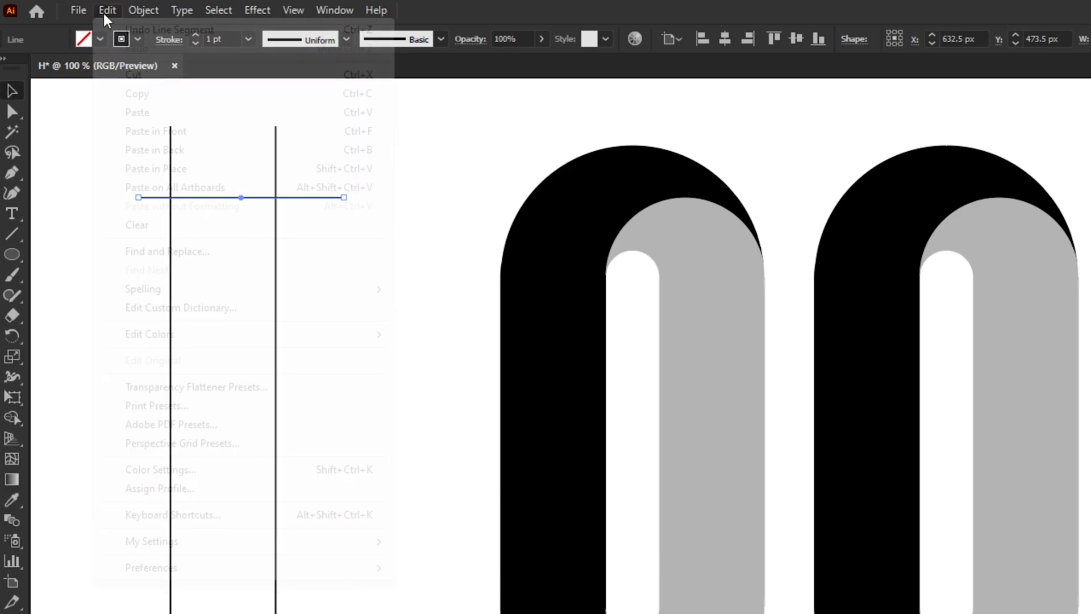
pyautogui.click(105, 137)
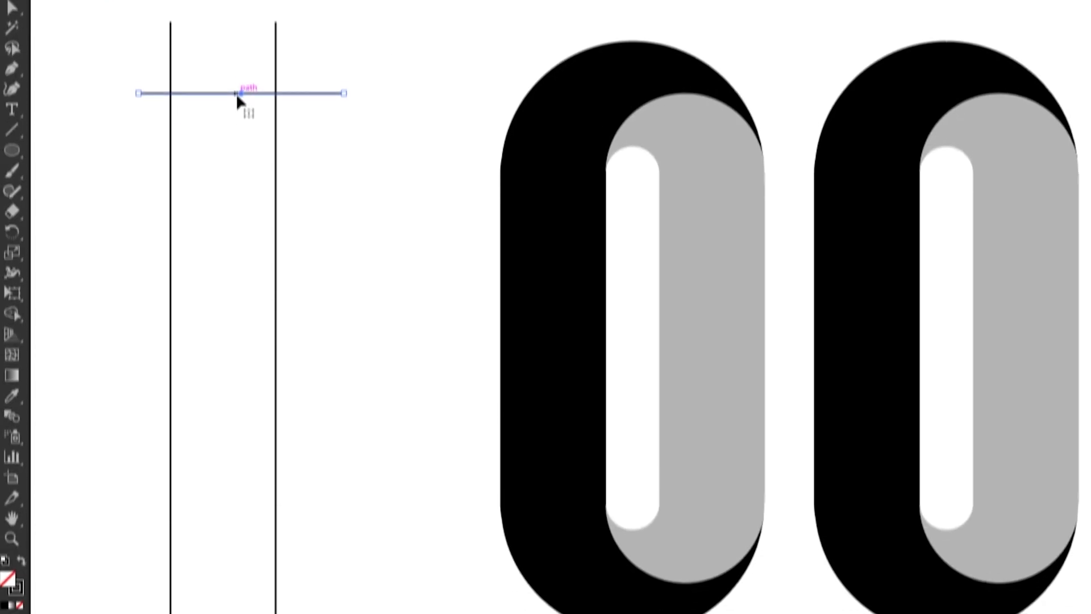
pyautogui.moveTo(238, 93); pyautogui.dragTo(254, 457)
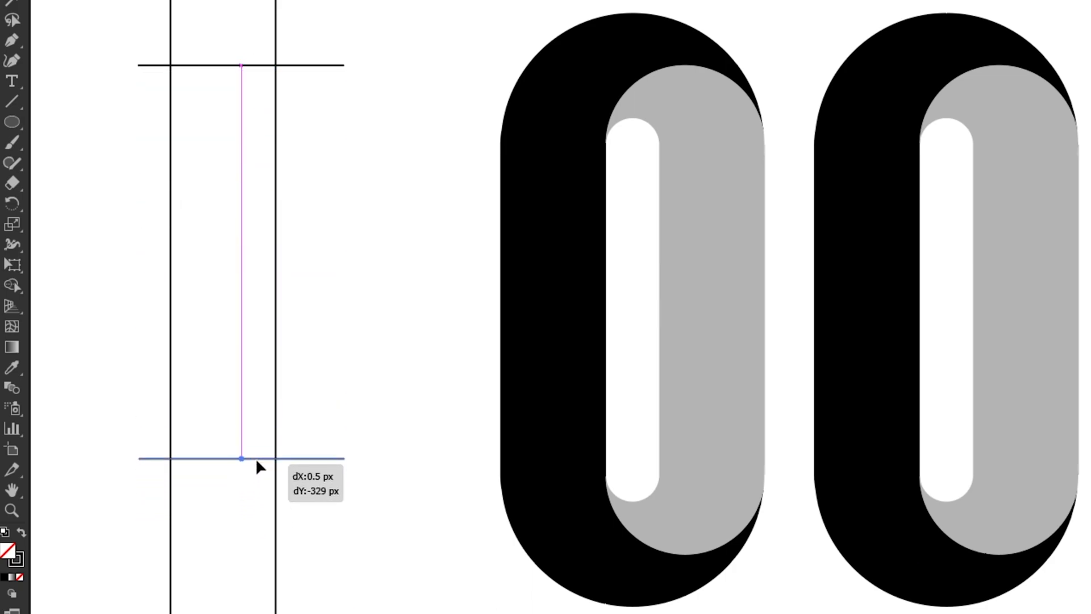
# Select all four crossing lines and use Shape Builder with a black fill to create the enclosed rectangle, then deselect.
pyautogui.moveTo(121, 1); pyautogui.dragTo(335, 517)
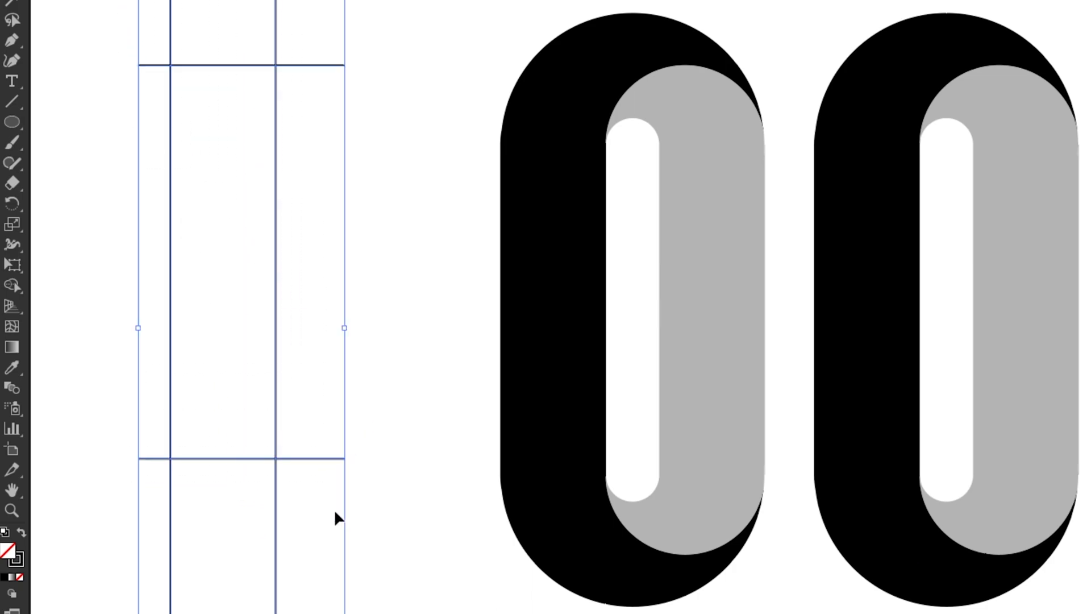
pyautogui.click(12, 286)
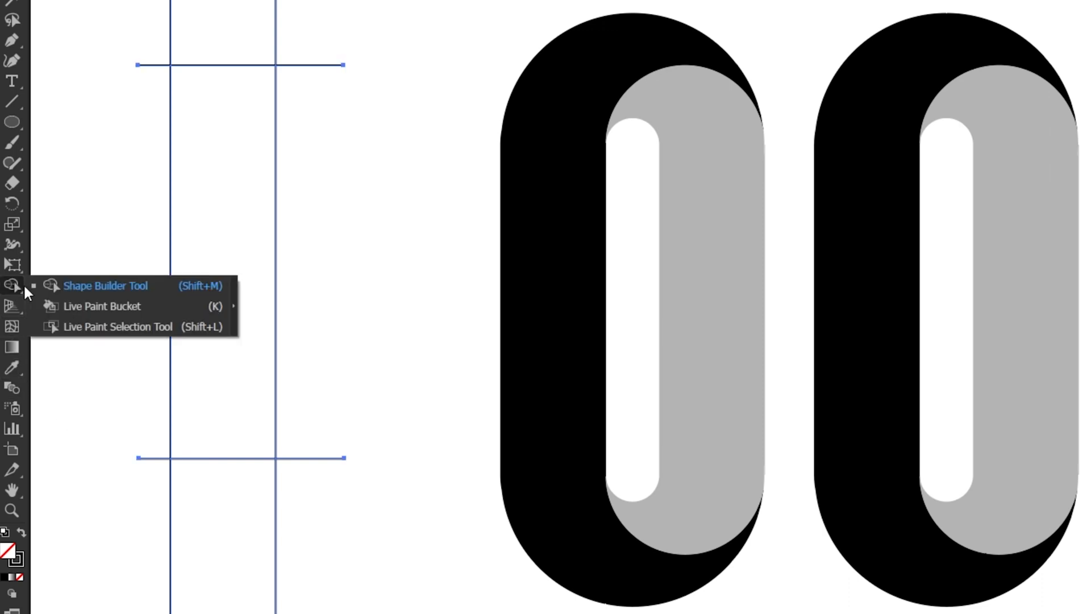
pyautogui.click(73, 288)
pyautogui.click(99, 40)
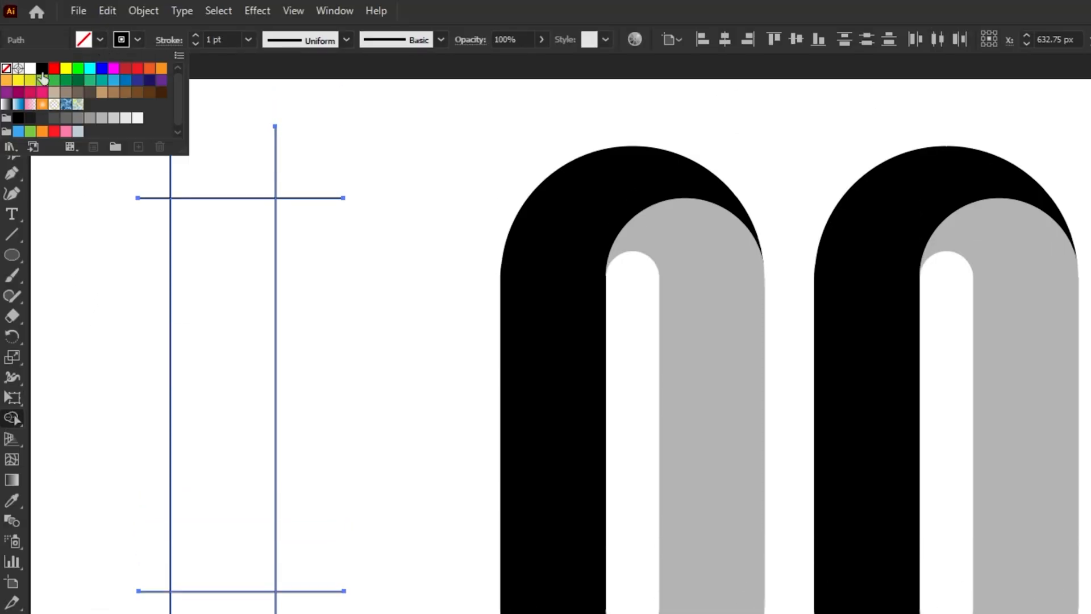
pyautogui.click(199, 318)
pyautogui.click(11, 92)
pyautogui.click(47, 118)
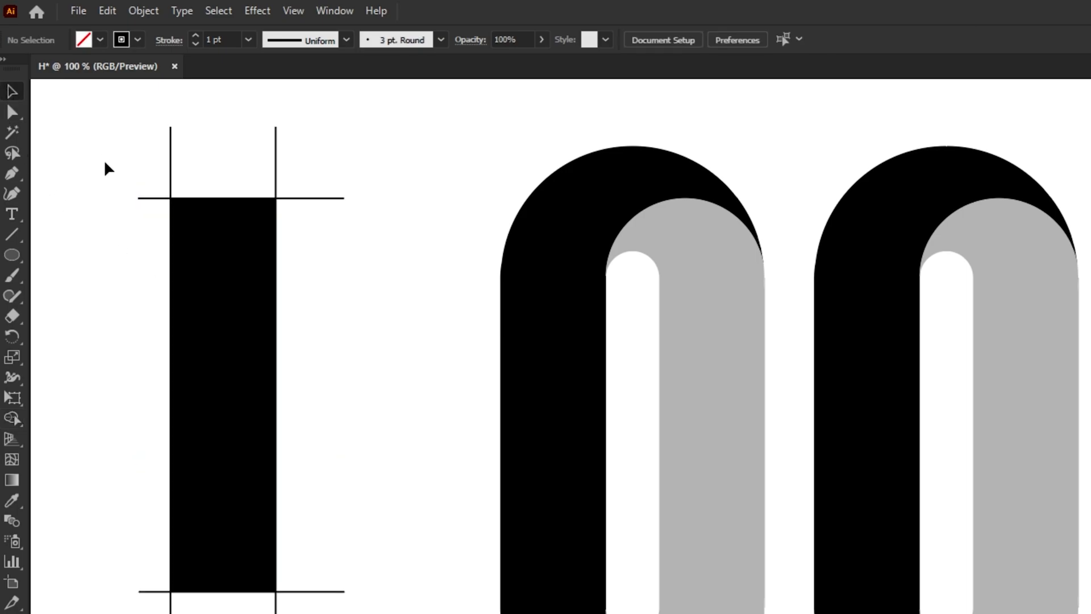
# Select the leftover line ends around the black rectangle with the Magic Wand tool and delete them.
pyautogui.click(15, 132)
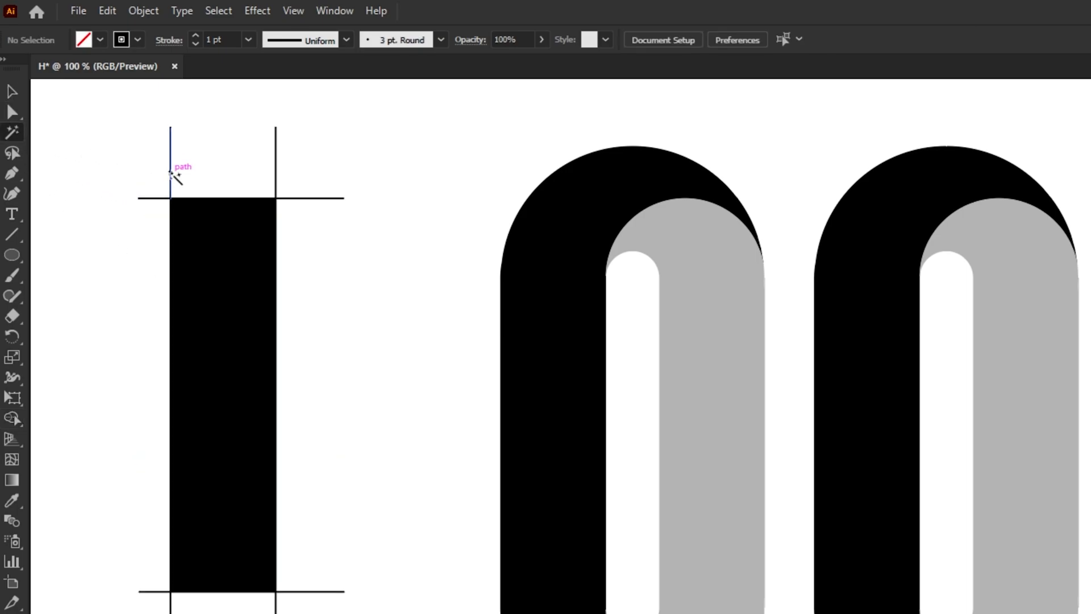
pyautogui.click(170, 173)
pyautogui.press('Delete')
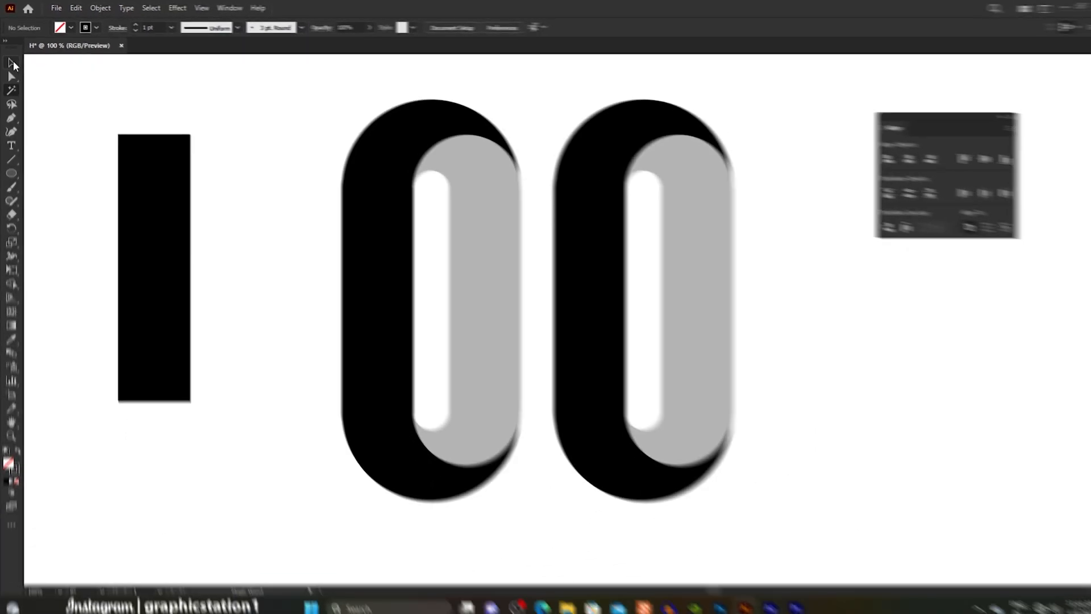
pyautogui.click(12, 91)
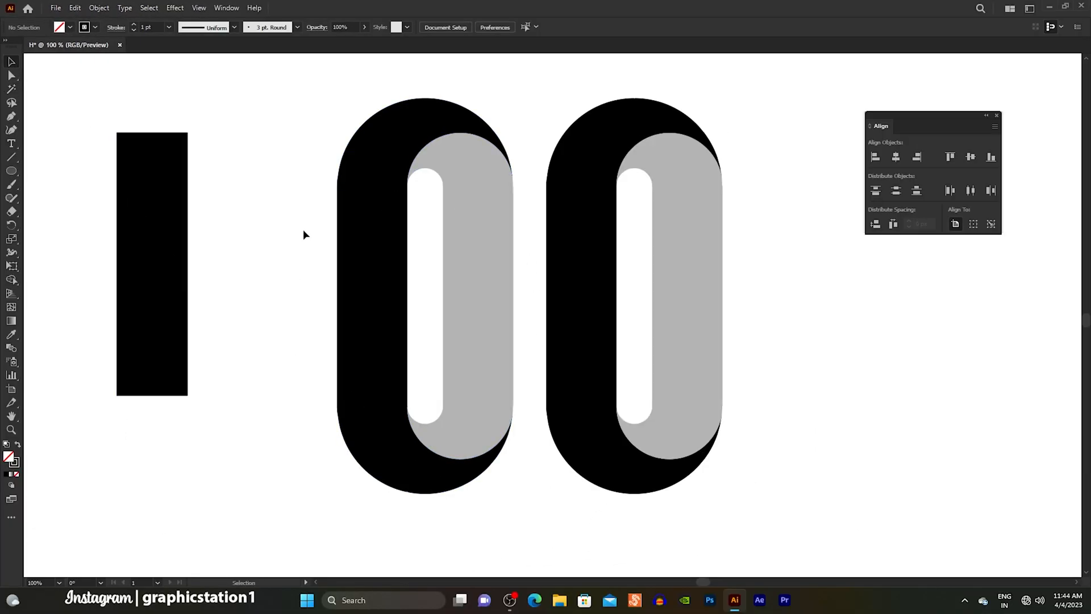
# Rotate the black rectangle 90° to horizontal and place it across the first rounded shape and the second's left band.
pyautogui.click(150, 222)
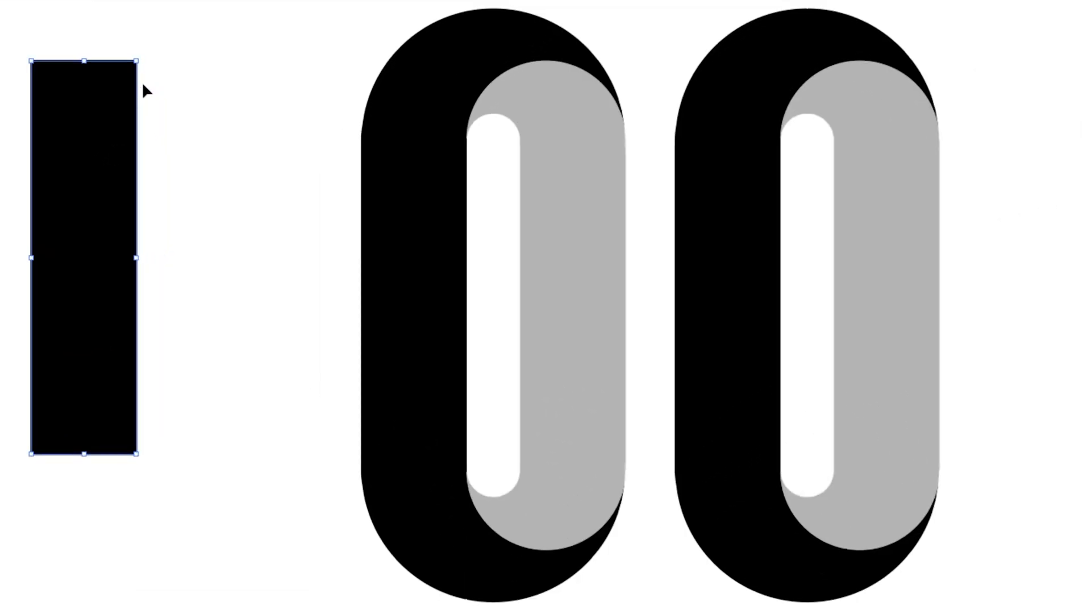
pyautogui.moveTo(138, 56); pyautogui.dragTo(305, 313)
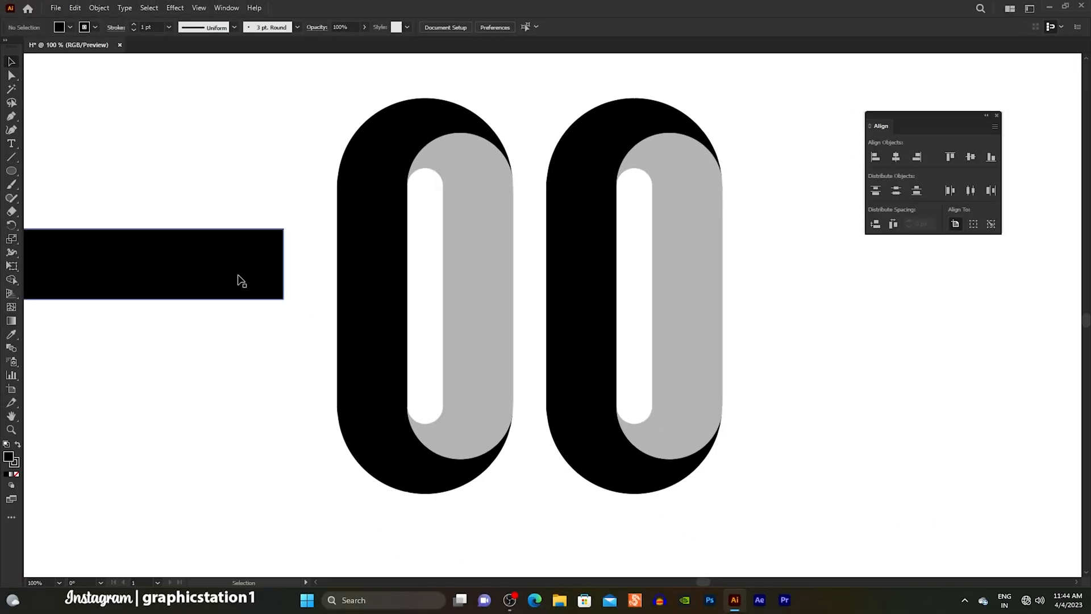
pyautogui.moveTo(213, 283); pyautogui.dragTo(660, 274)
pyautogui.moveTo(537, 274); pyautogui.dragTo(538, 276)
# Bring the horizontal black bar to the front of both rounded shapes.
pyautogui.rightClick(538, 274)
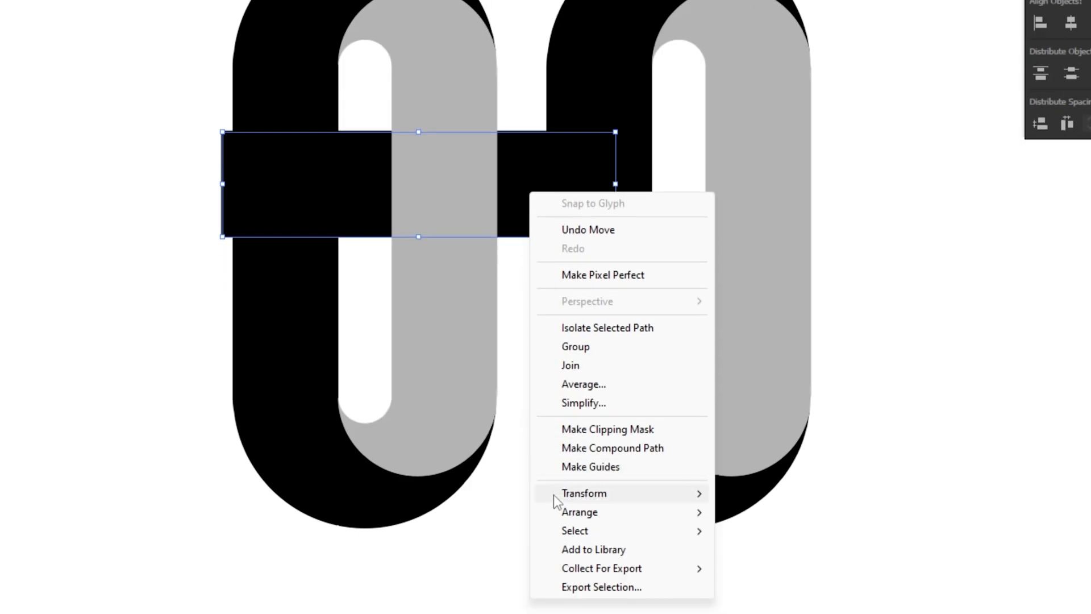
pyautogui.moveTo(554, 587)
pyautogui.click(741, 513)
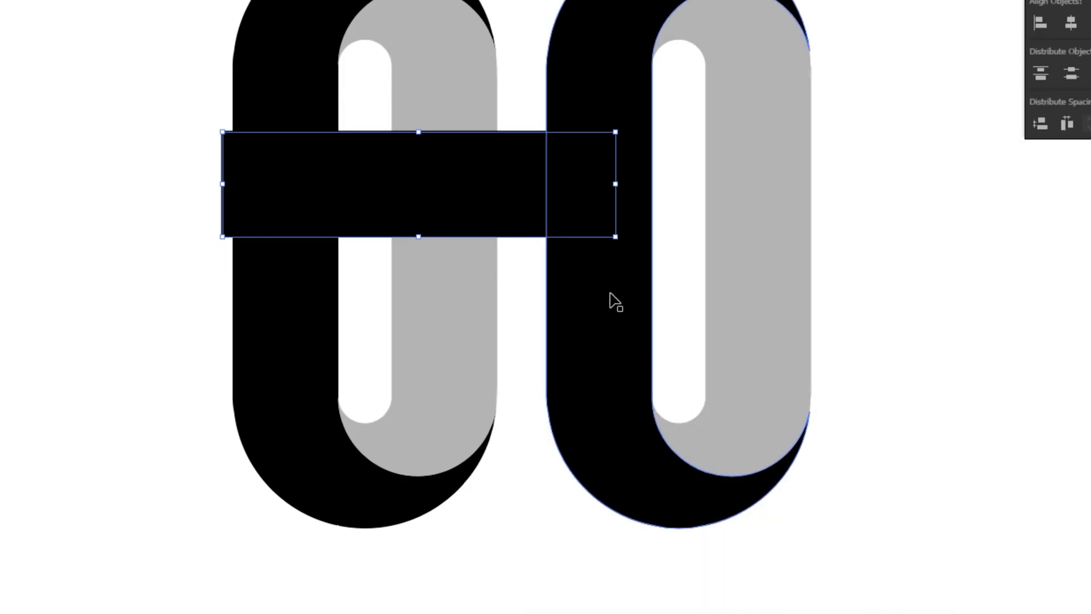
# Move the black bar down so it joins the two black left bands, then shorten it to about 309.5 px wide.
pyautogui.moveTo(516, 165); pyautogui.dragTo(541, 223)
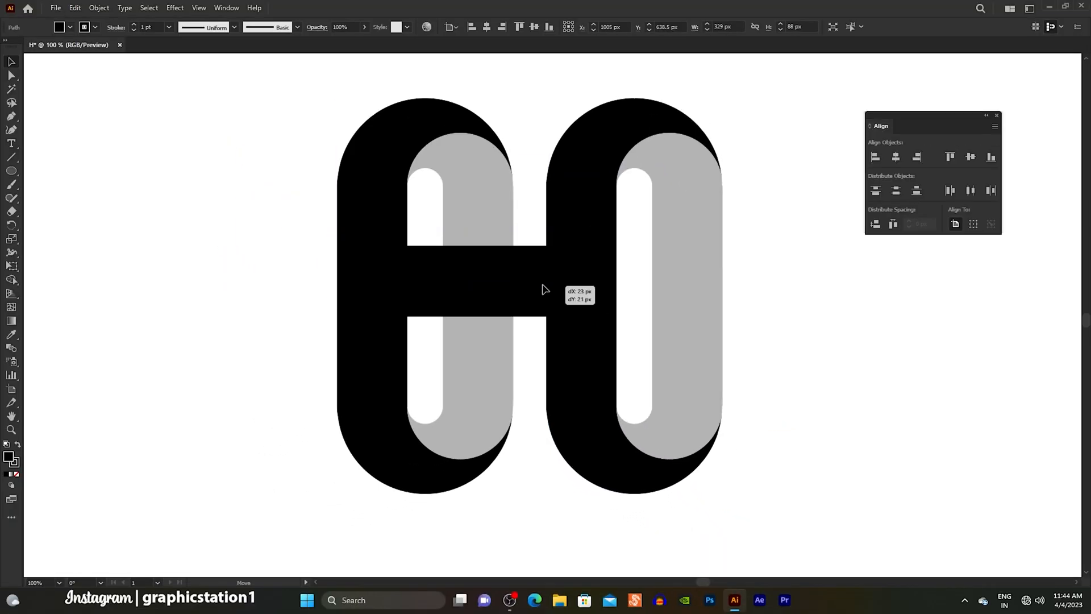
pyautogui.moveTo(543, 287); pyautogui.dragTo(549, 296)
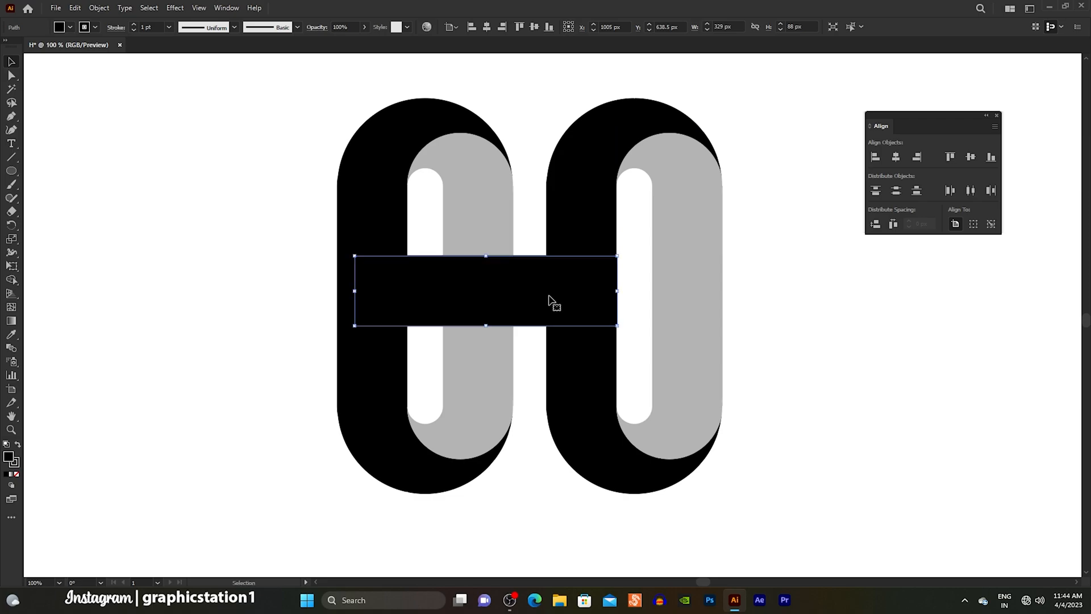
pyautogui.moveTo(617, 291); pyautogui.dragTo(601, 290)
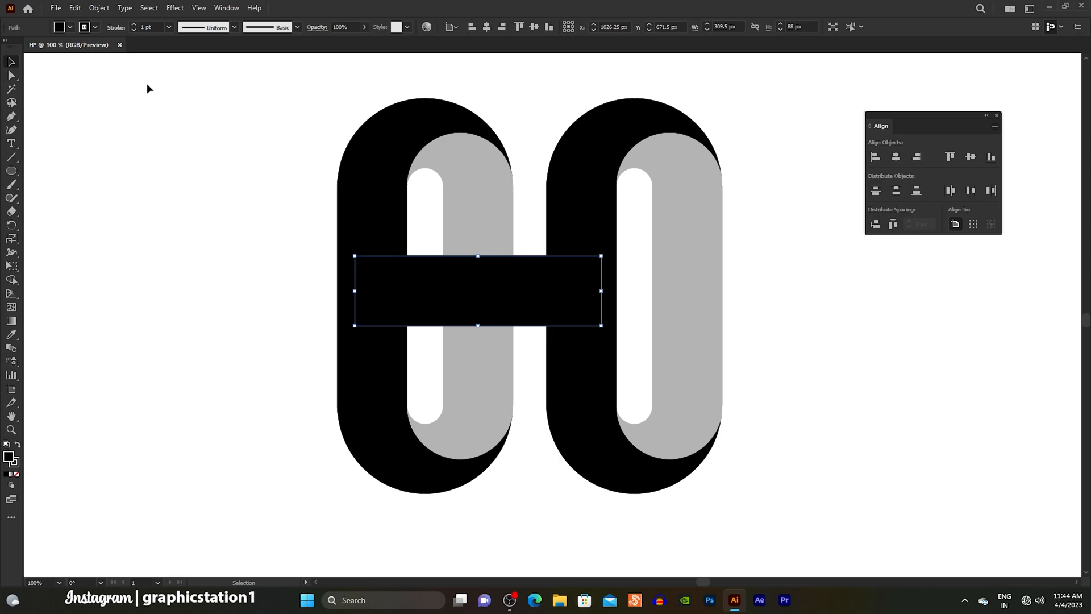
# Duplicate the black bar in place, move the copy onto the empty canvas beside the first shape and deselect it.
pyautogui.click(75, 8)
pyautogui.click(75, 8)
pyautogui.click(75, 8)
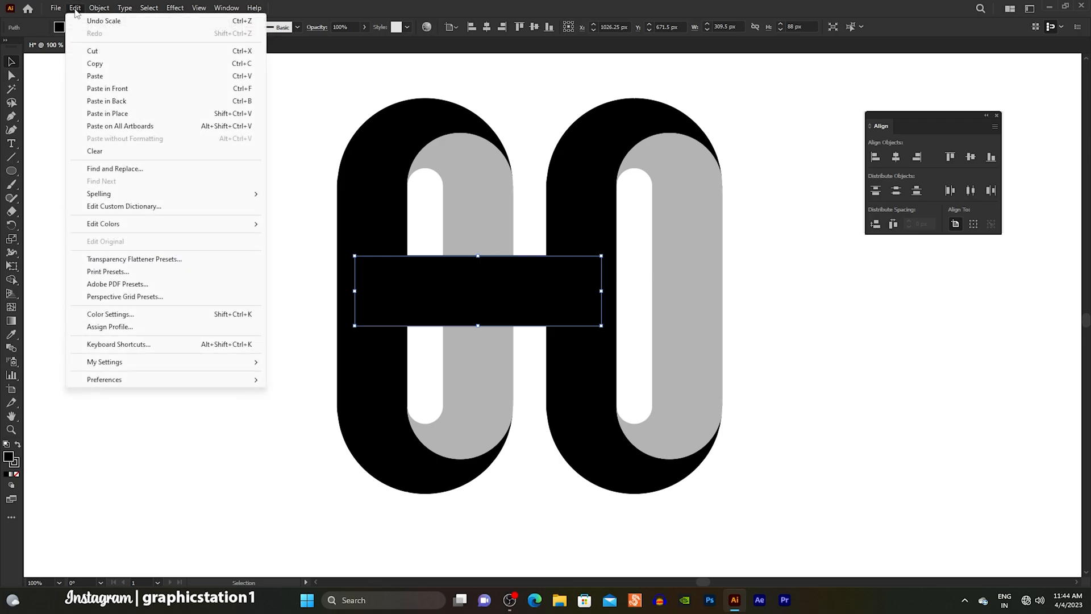
pyautogui.click(79, 114)
pyautogui.moveTo(476, 307); pyautogui.dragTo(170, 359)
pyautogui.click(214, 237)
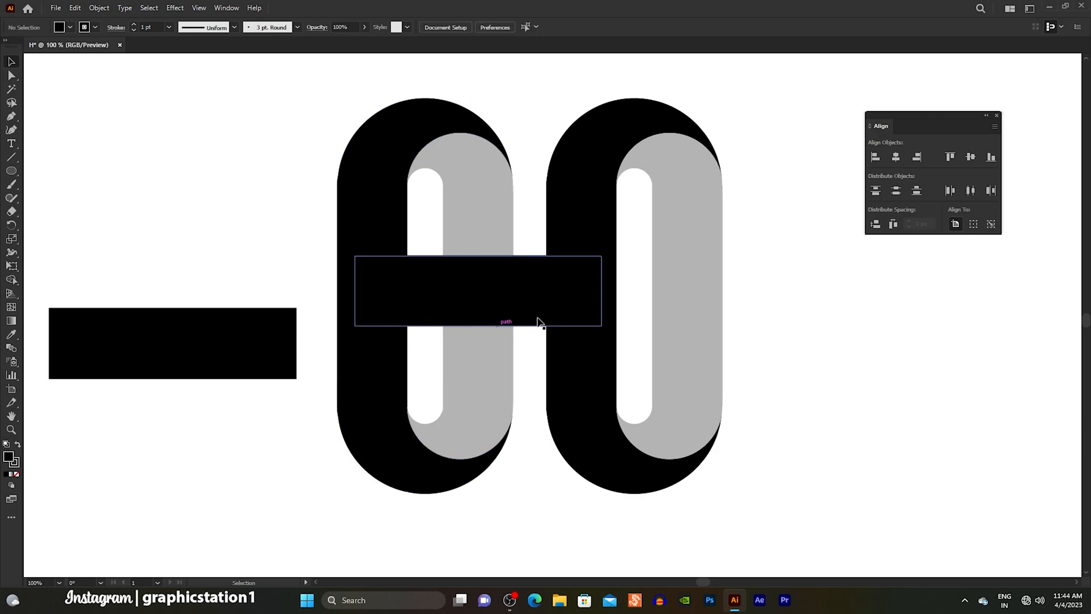
# Select both black rounded shapes and the crossbar between them and unite them with Pathfinder, then deselect.
pyautogui.click(382, 231)
pyautogui.keyDown('shift'); pyautogui.click(444, 289); pyautogui.keyUp('shift')
pyautogui.keyDown('shift'); pyautogui.click(579, 238); pyautogui.keyUp('shift')
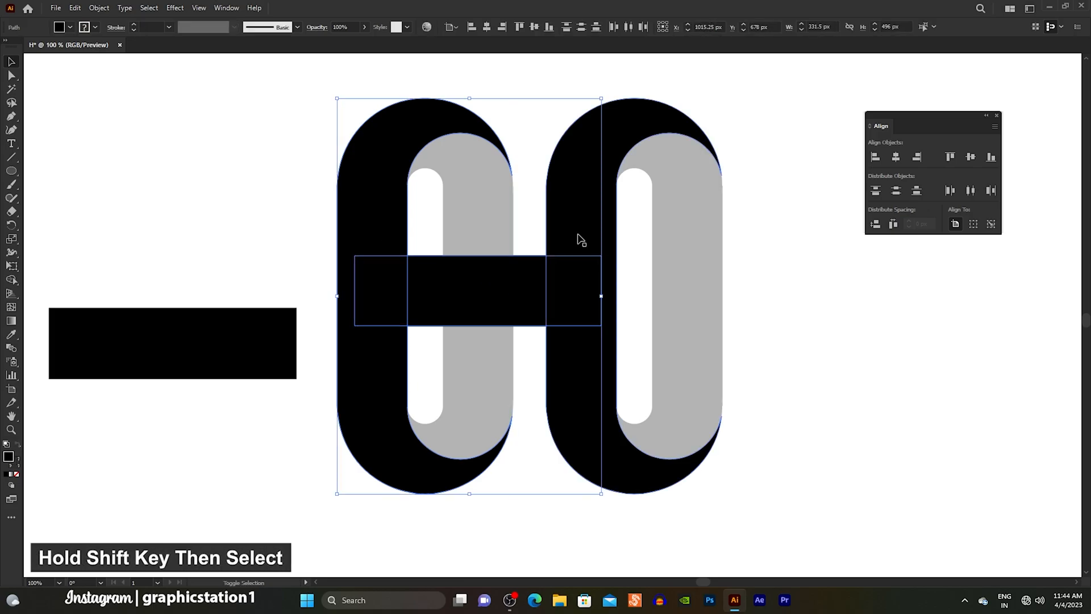
pyautogui.keyDown('shift'); pyautogui.click(582, 236); pyautogui.keyUp('shift')
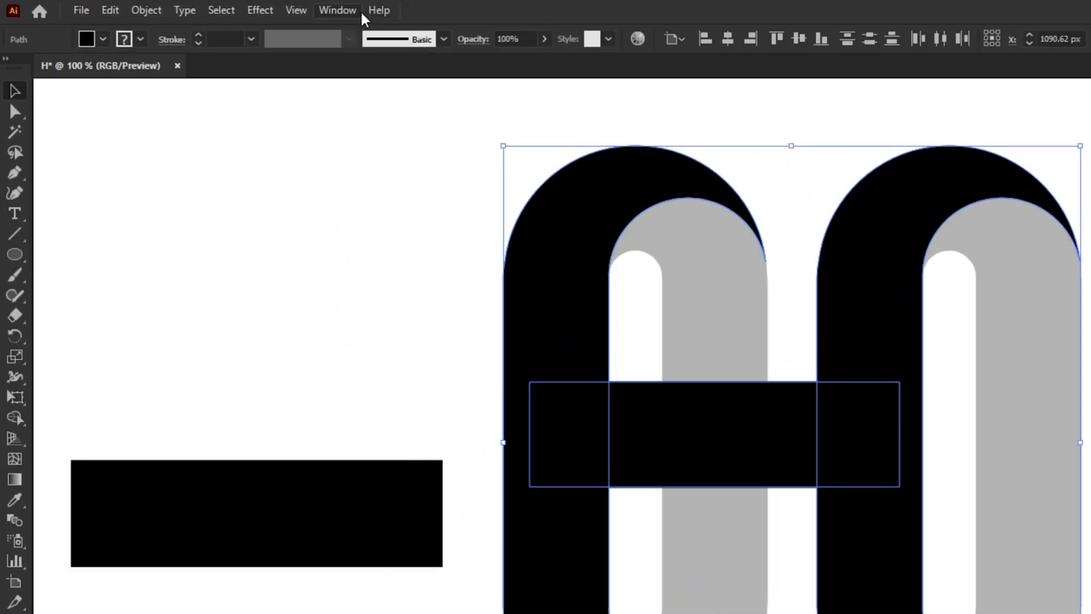
pyautogui.click(238, 9)
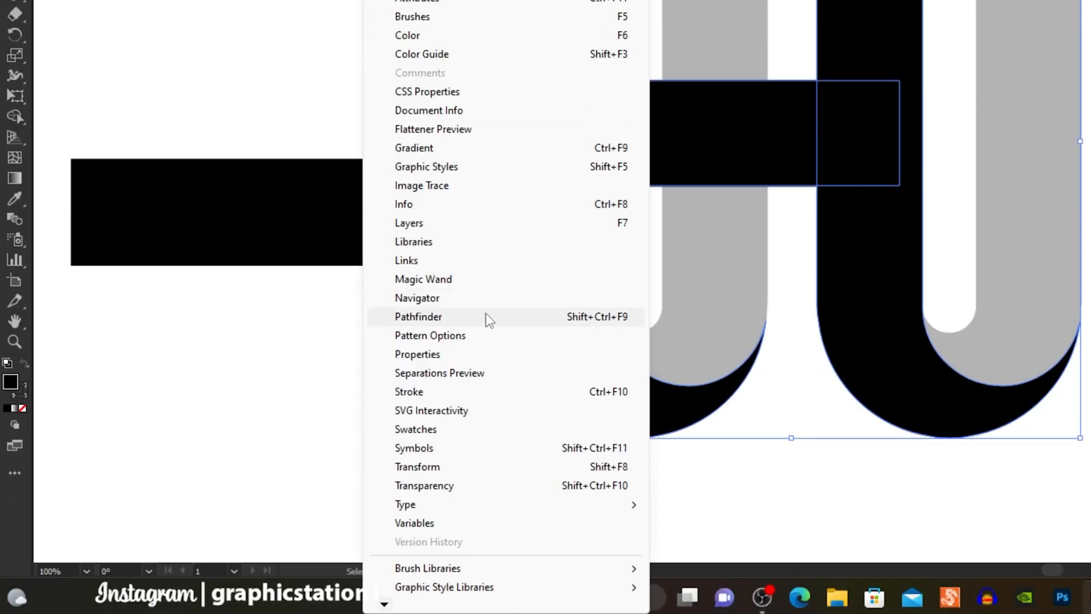
pyautogui.click(486, 316)
pyautogui.moveTo(880, 212); pyautogui.dragTo(864, 57)
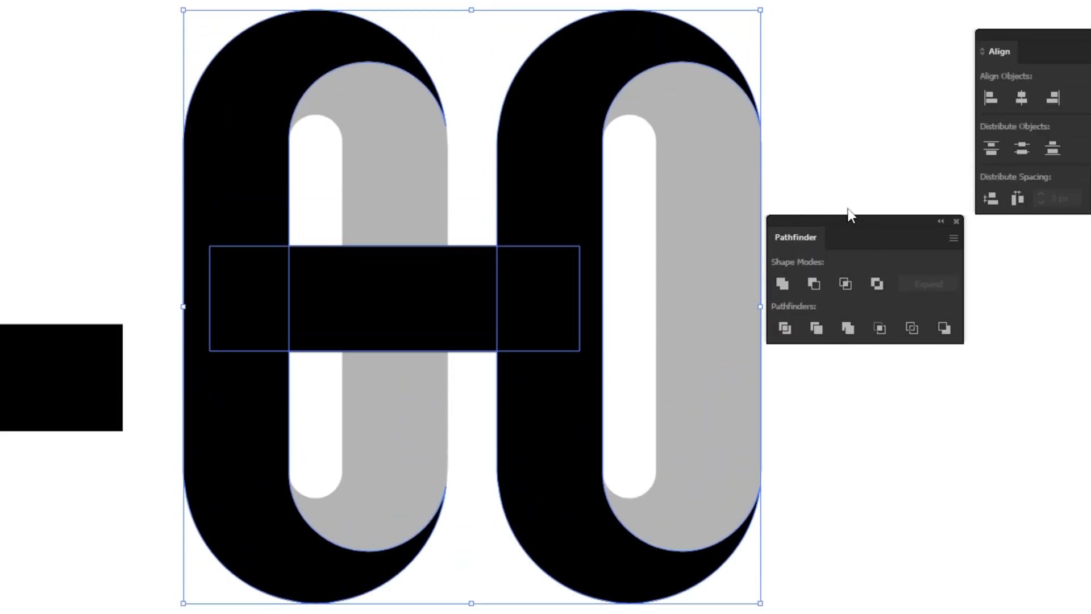
pyautogui.click(782, 283)
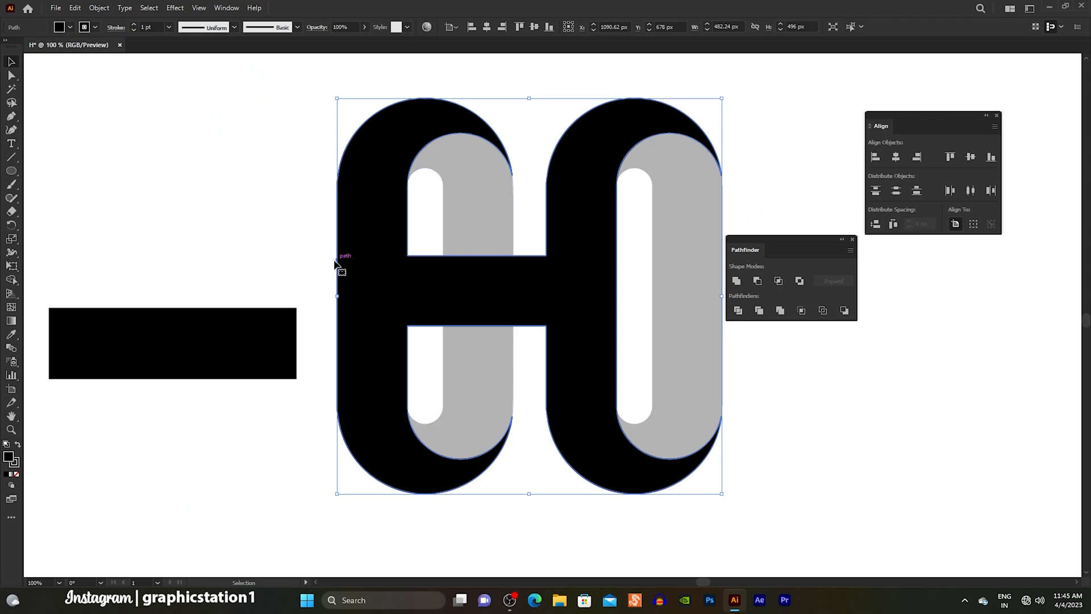
pyautogui.click(169, 249)
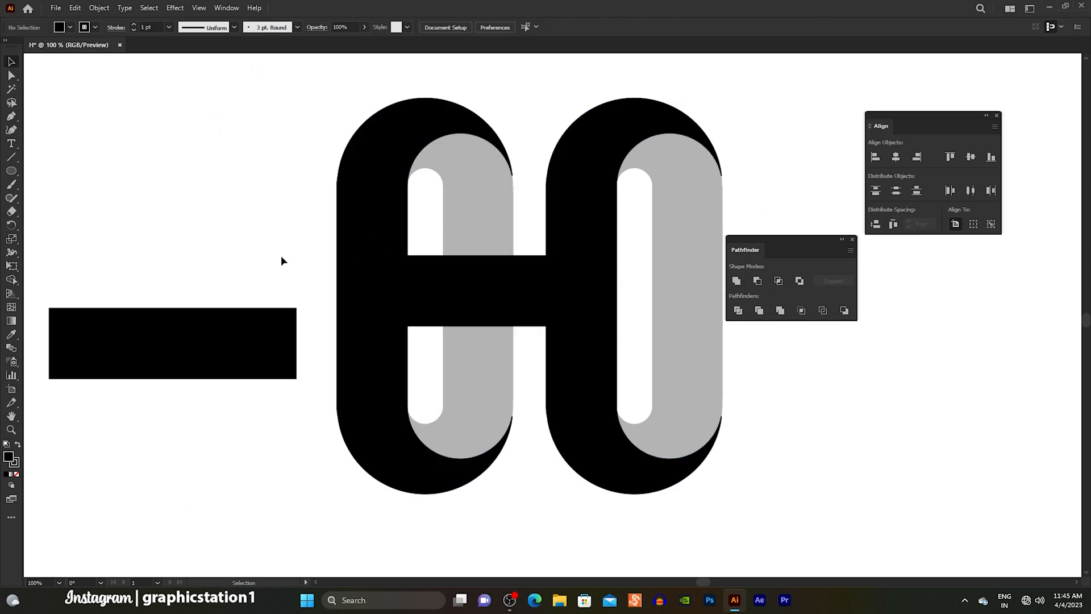
# Fill the spare black bar with light grey and place it slightly below the black crossbar, spanning the two grey bands.
pyautogui.moveTo(241, 346); pyautogui.dragTo(519, 330)
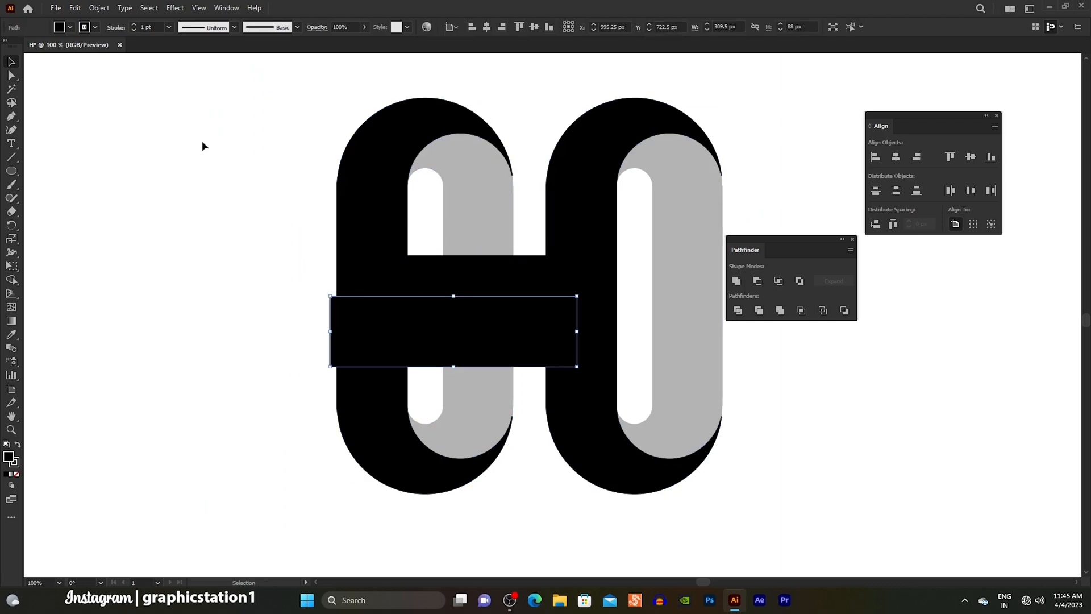
pyautogui.click(68, 27)
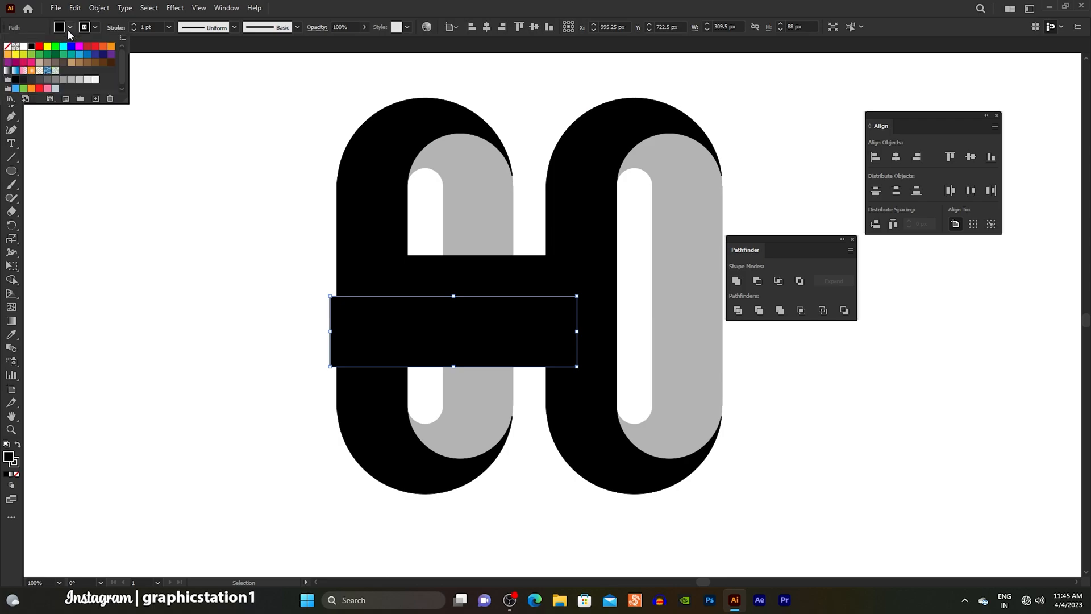
pyautogui.click(79, 78)
pyautogui.moveTo(470, 331); pyautogui.dragTo(583, 313)
pyautogui.click(260, 322)
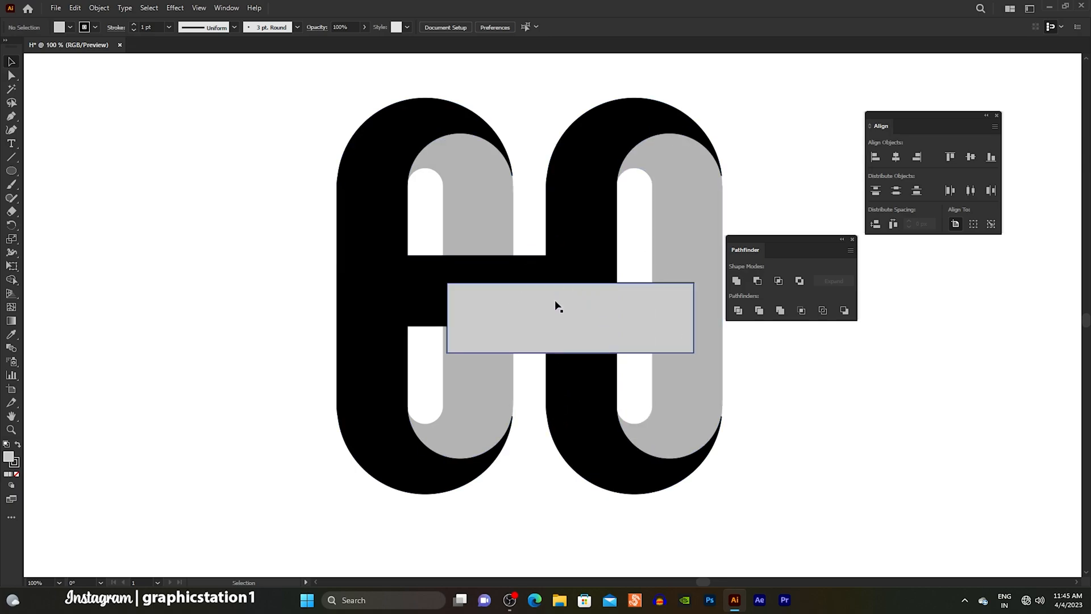
pyautogui.moveTo(558, 310); pyautogui.dragTo(560, 309)
pyautogui.click(258, 333)
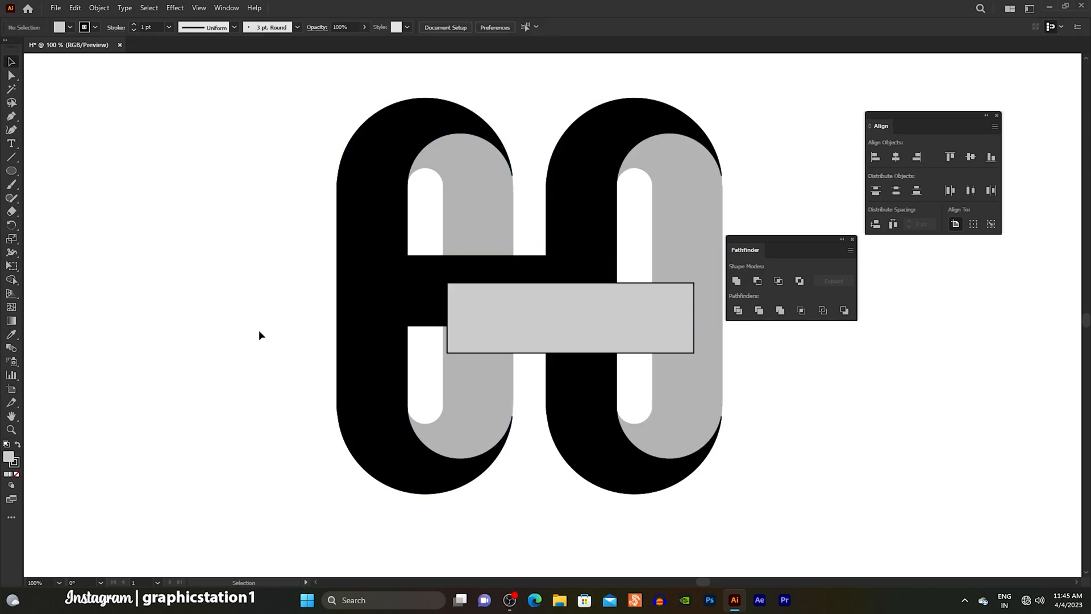
# Cut the black H from the artwork and unite the light grey bar with both grey bands using Pathfinder.
pyautogui.click(375, 282)
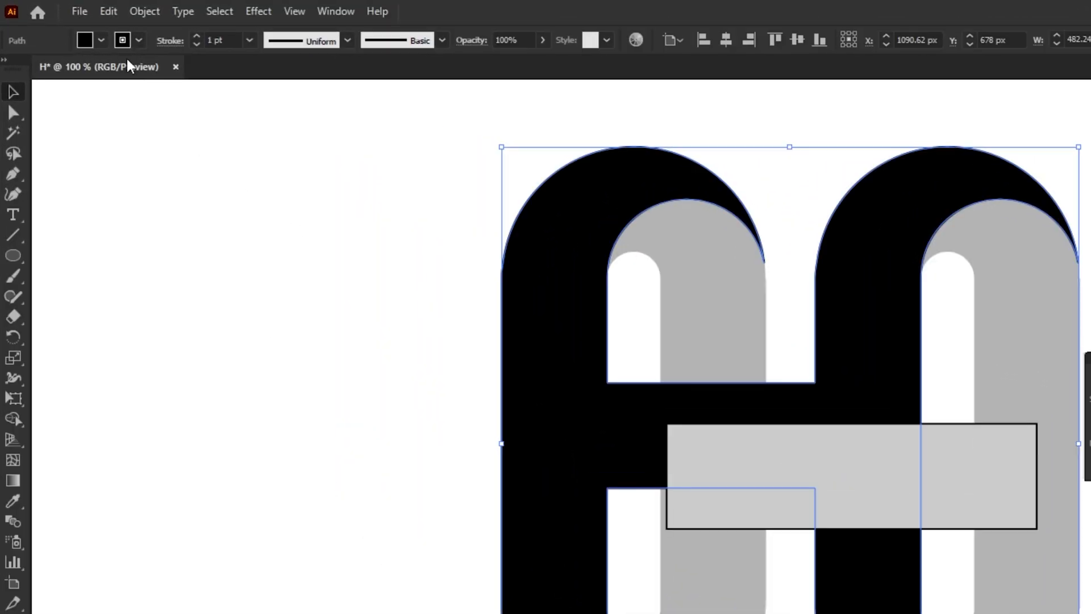
pyautogui.click(75, 8)
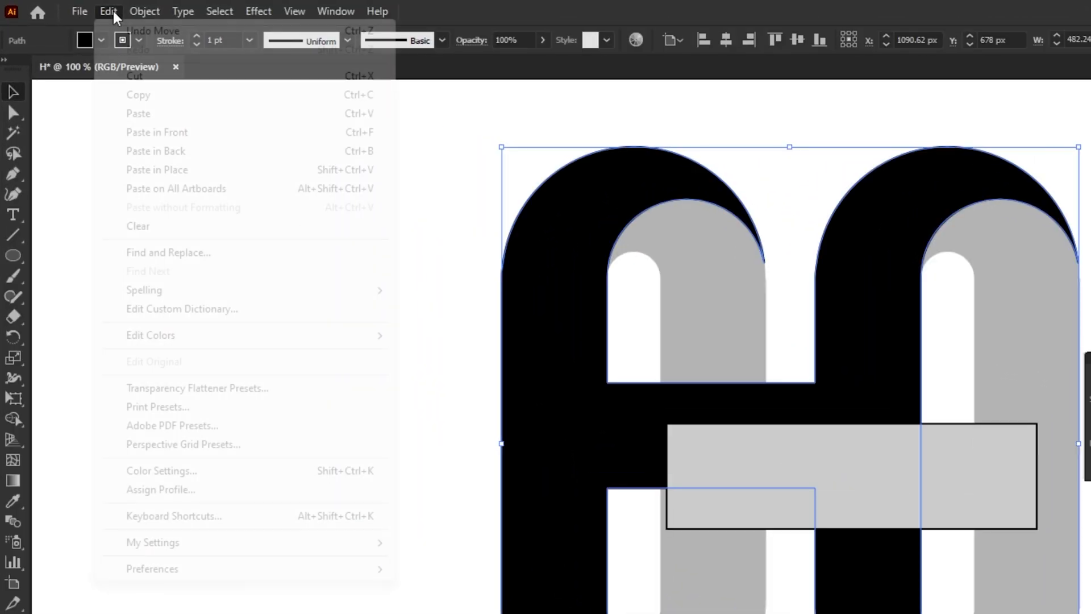
pyautogui.click(174, 78)
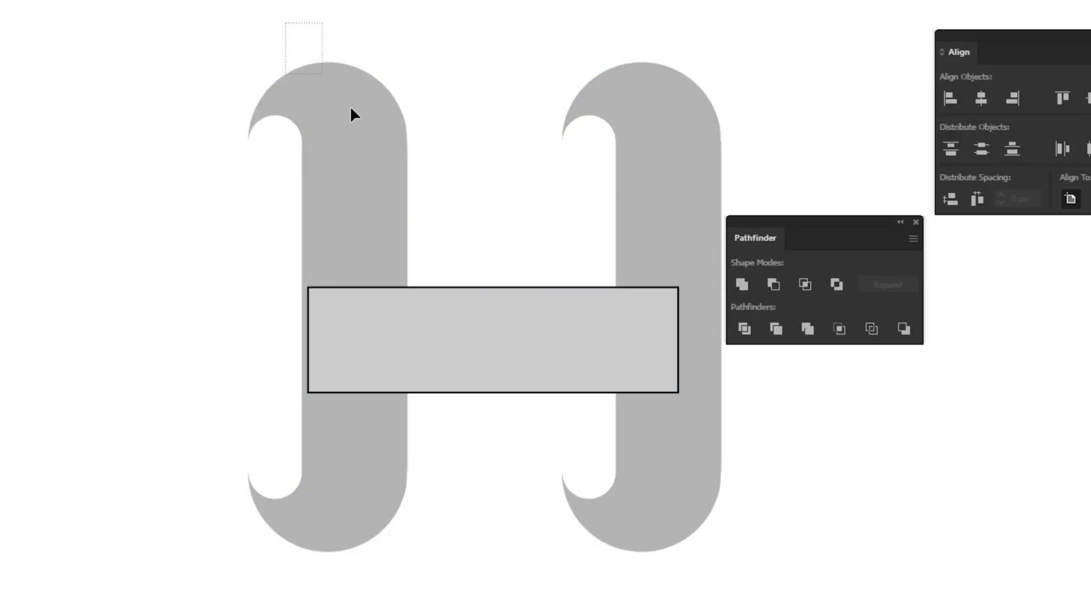
pyautogui.moveTo(350, 108); pyautogui.dragTo(676, 490)
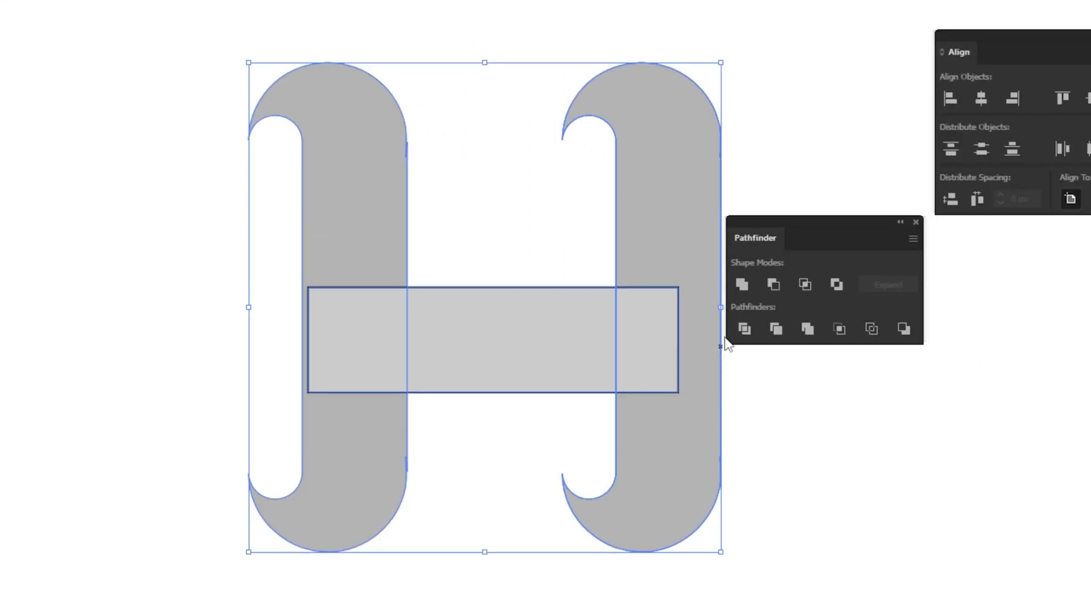
pyautogui.click(739, 285)
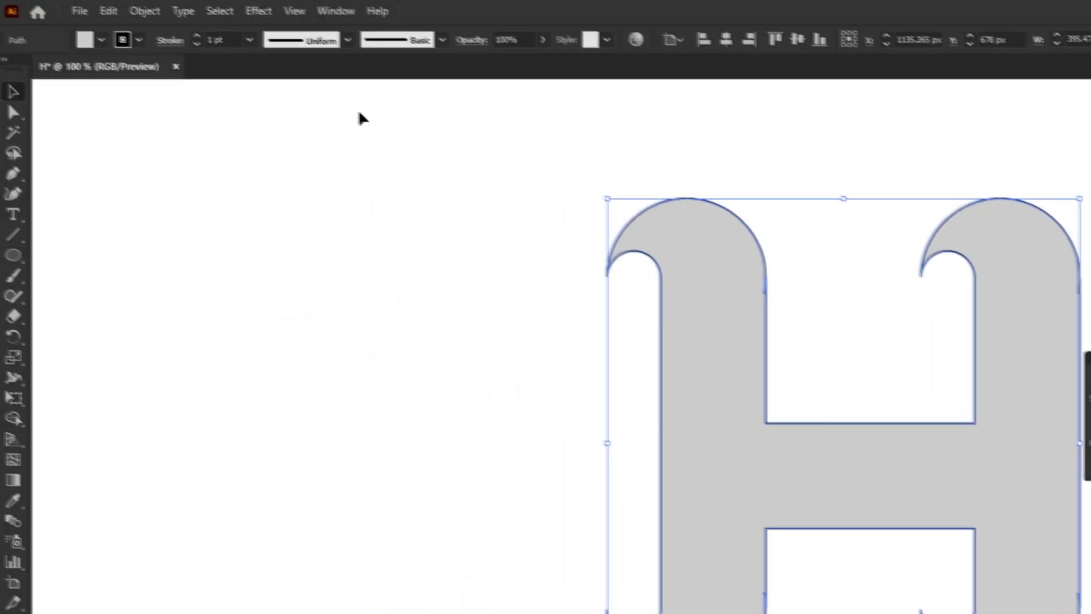
# Set the stroke of the united grey H to none and deselect it.
pyautogui.click(139, 40)
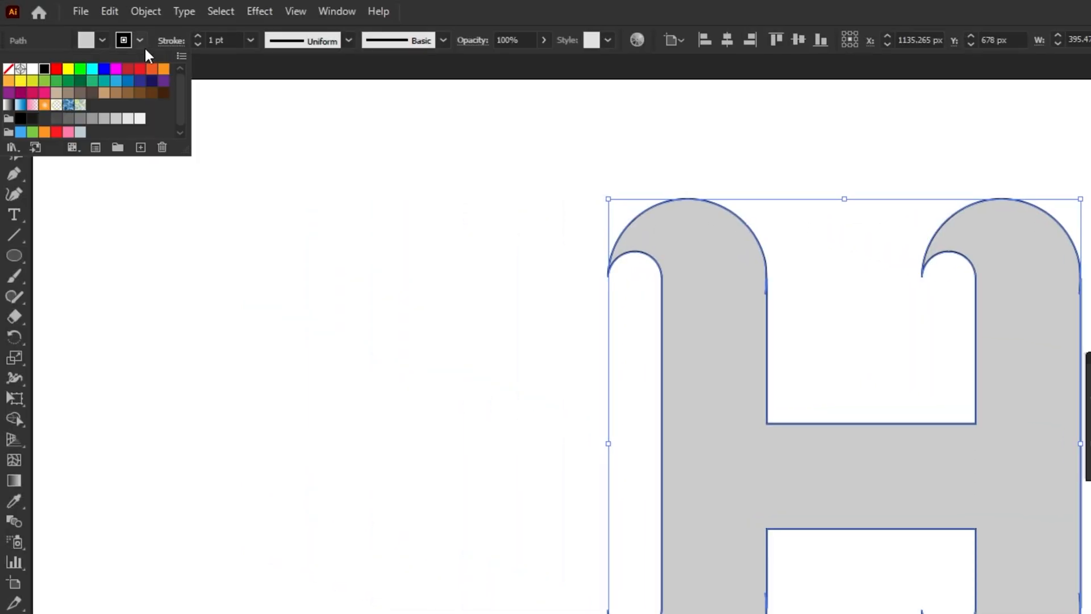
pyautogui.click(8, 70)
pyautogui.press('Escape')
pyautogui.click(208, 200)
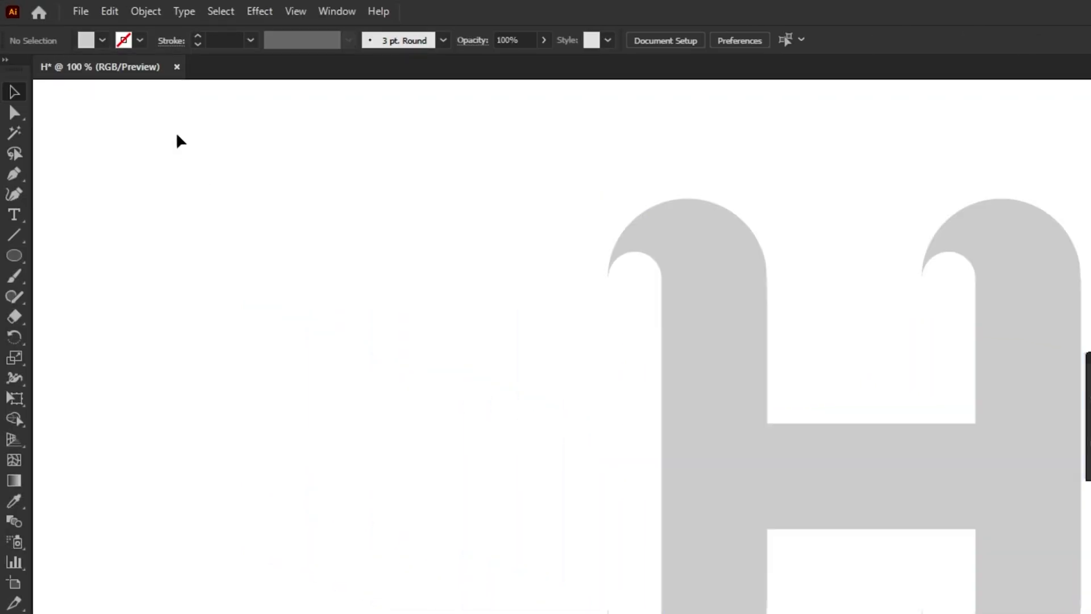
# Paste the cut black H back in place over the grey H and deselect it.
pyautogui.click(110, 13)
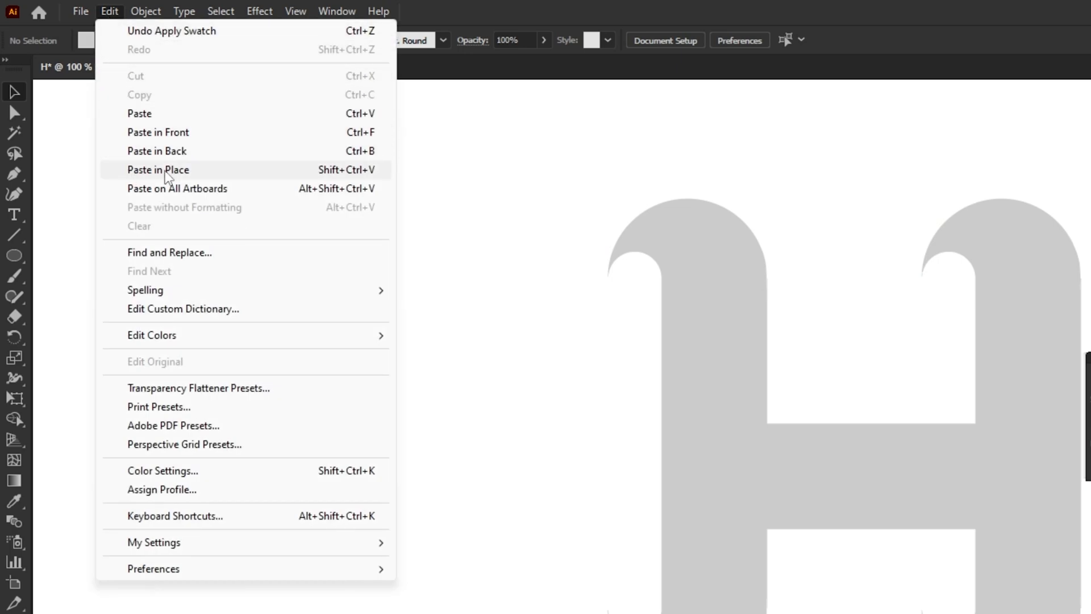
pyautogui.click(193, 172)
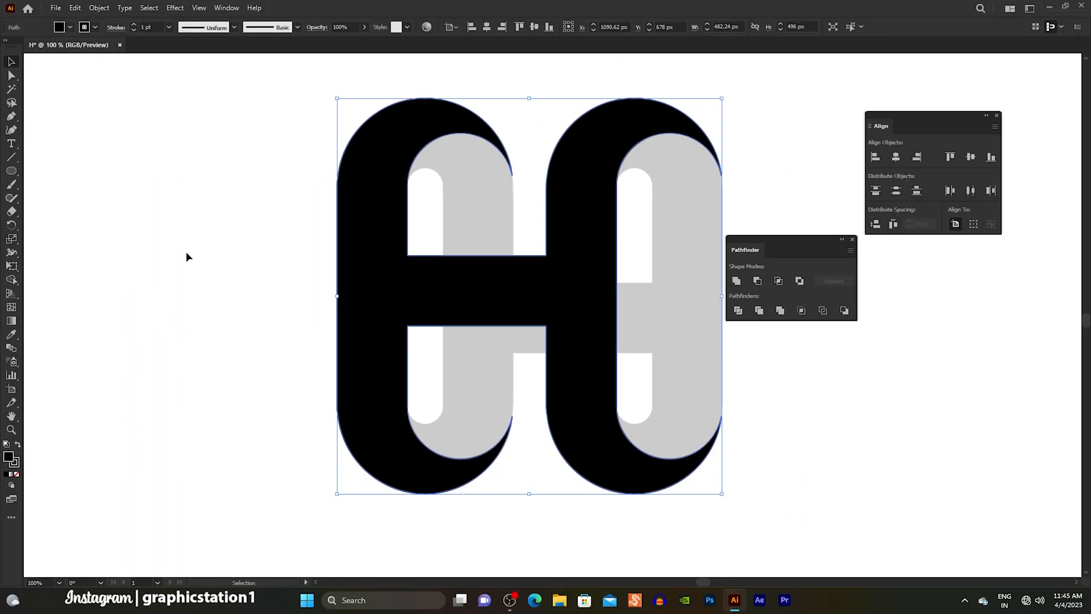
pyautogui.click(188, 257)
# Apply the White, Black linear gradient preset to the black H.
pyautogui.click(476, 296)
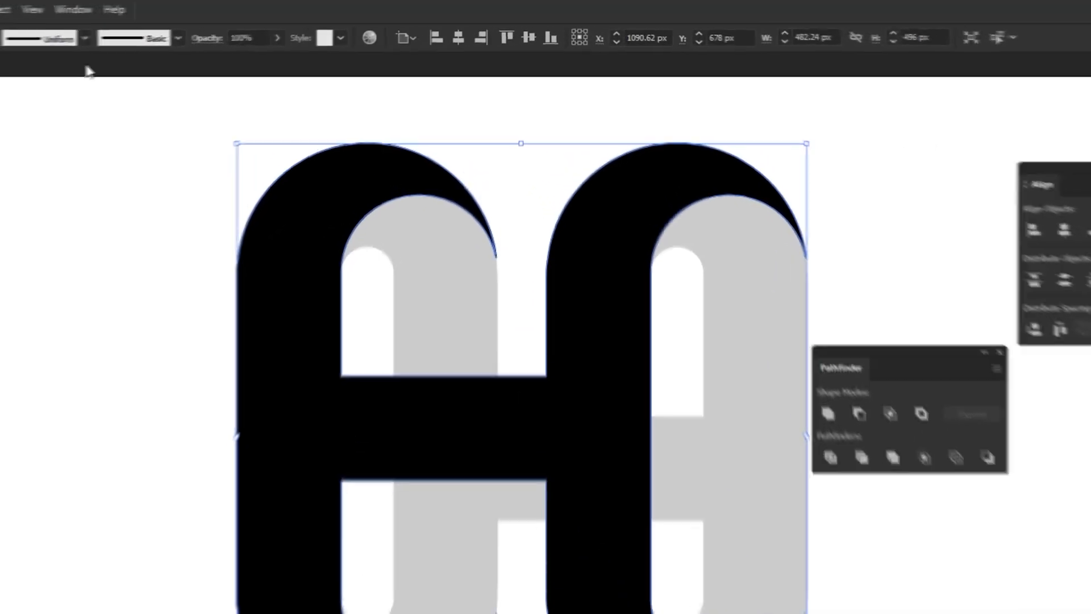
pyautogui.click(227, 8)
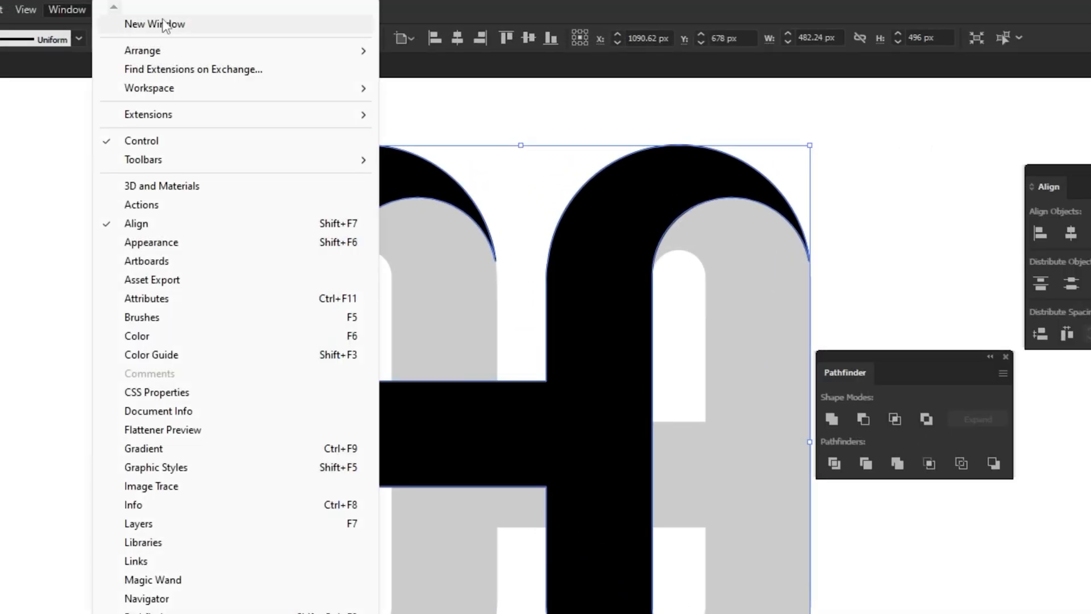
pyautogui.click(200, 448)
pyautogui.moveTo(810, 170); pyautogui.dragTo(140, 320)
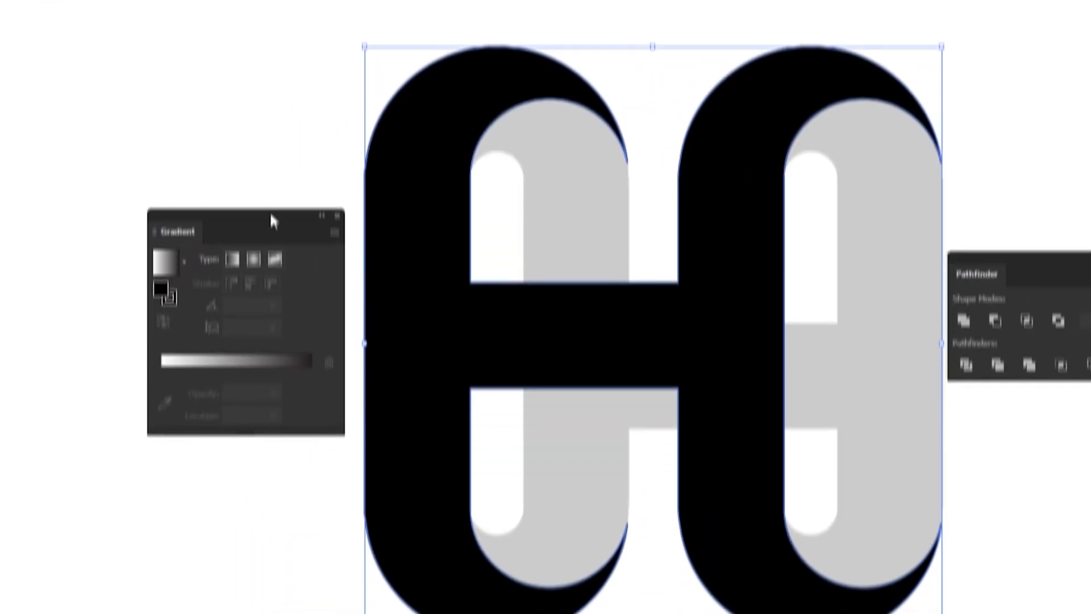
pyautogui.click(187, 230)
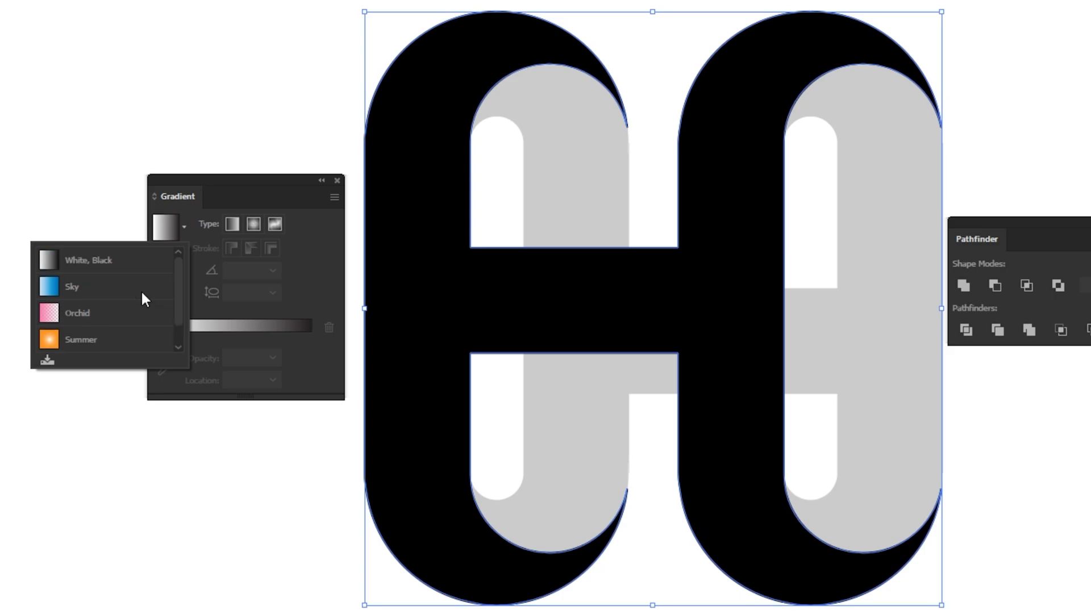
pyautogui.click(106, 261)
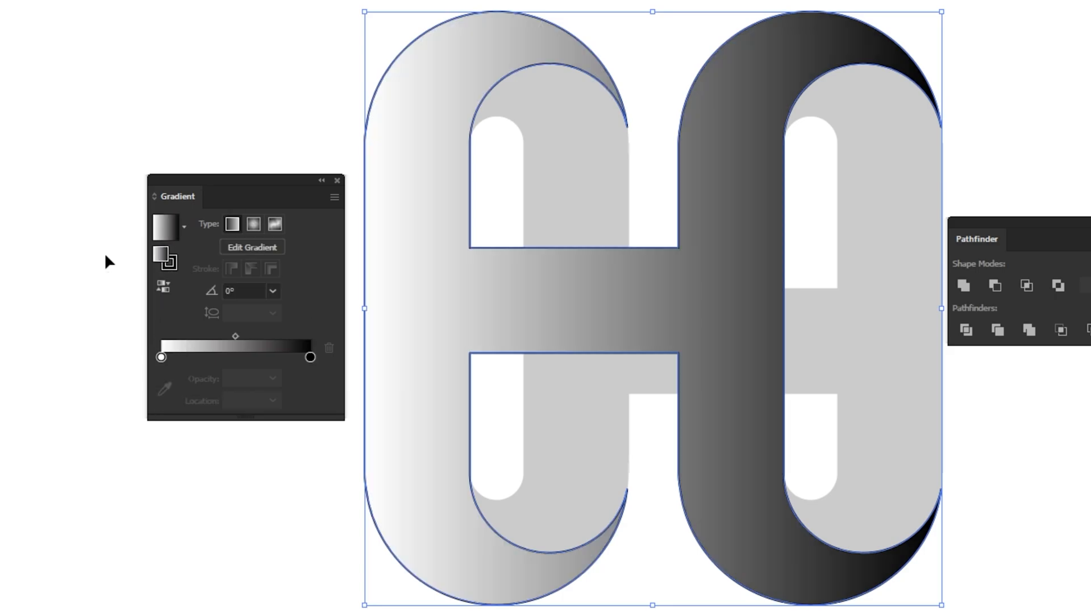
# Recolour the front H's gradient from cyan at the start stop to dark blue at the end stop.
pyautogui.doubleClick(161, 358)
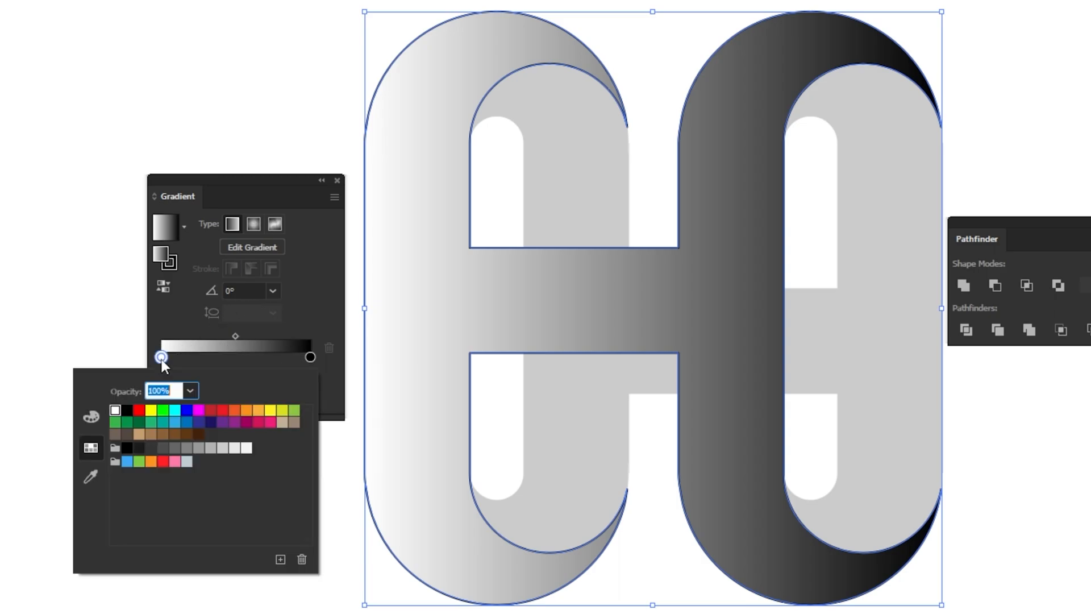
pyautogui.click(175, 410)
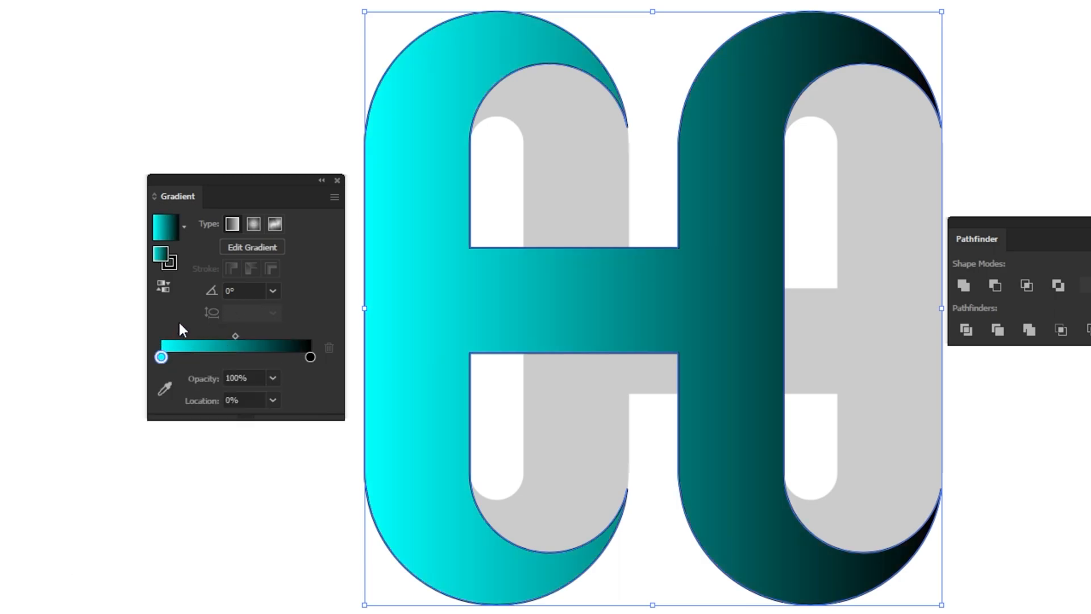
pyautogui.doubleClick(310, 356)
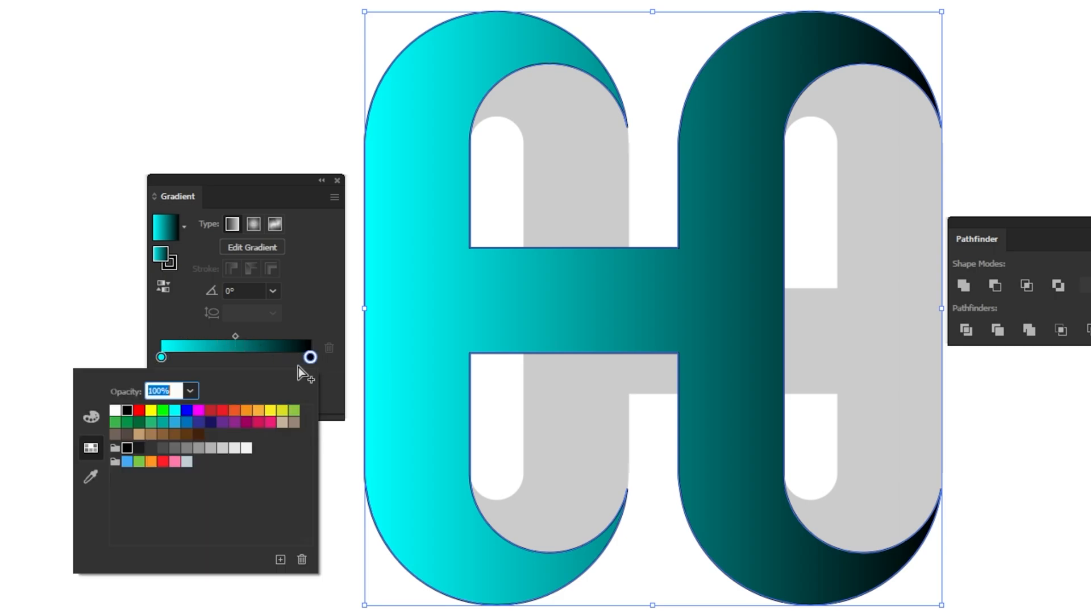
pyautogui.click(210, 423)
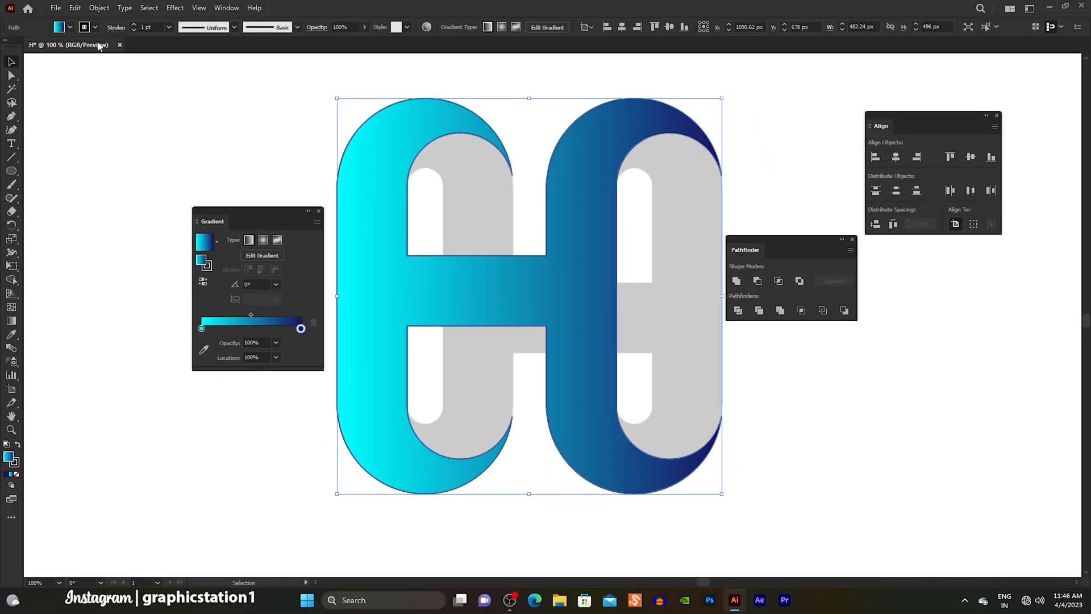
# Set the stroke of the front H to none and deselect it.
pyautogui.click(95, 27)
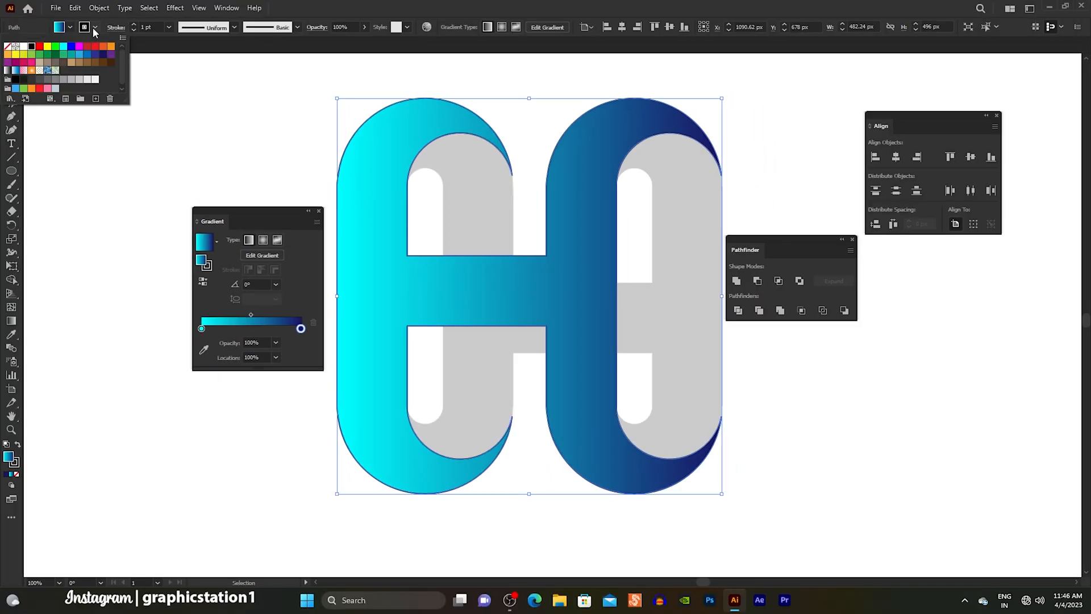
pyautogui.click(7, 47)
pyautogui.press('Escape')
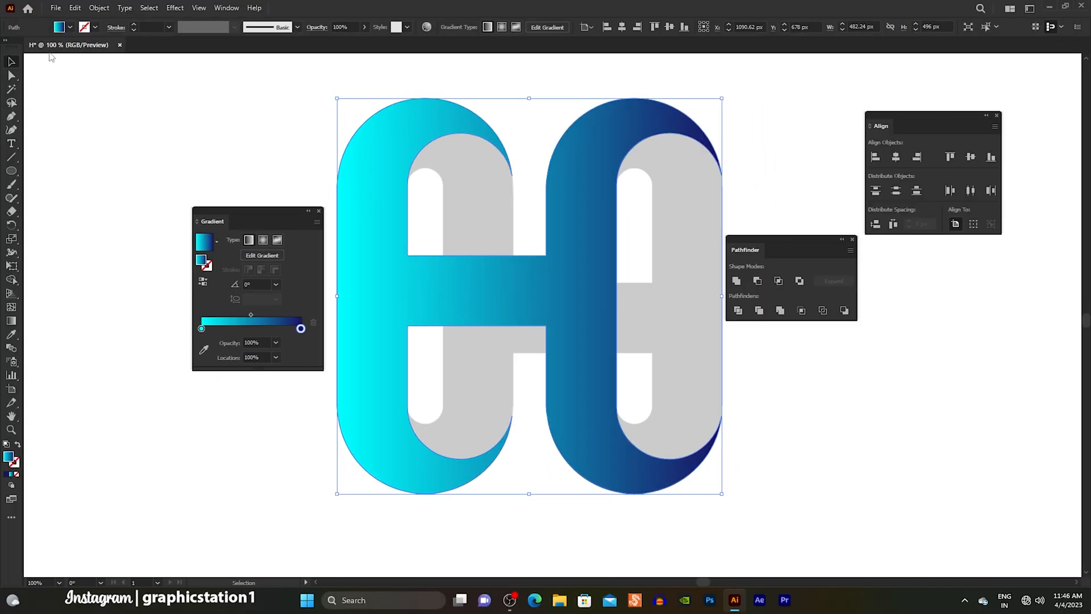
pyautogui.click(117, 142)
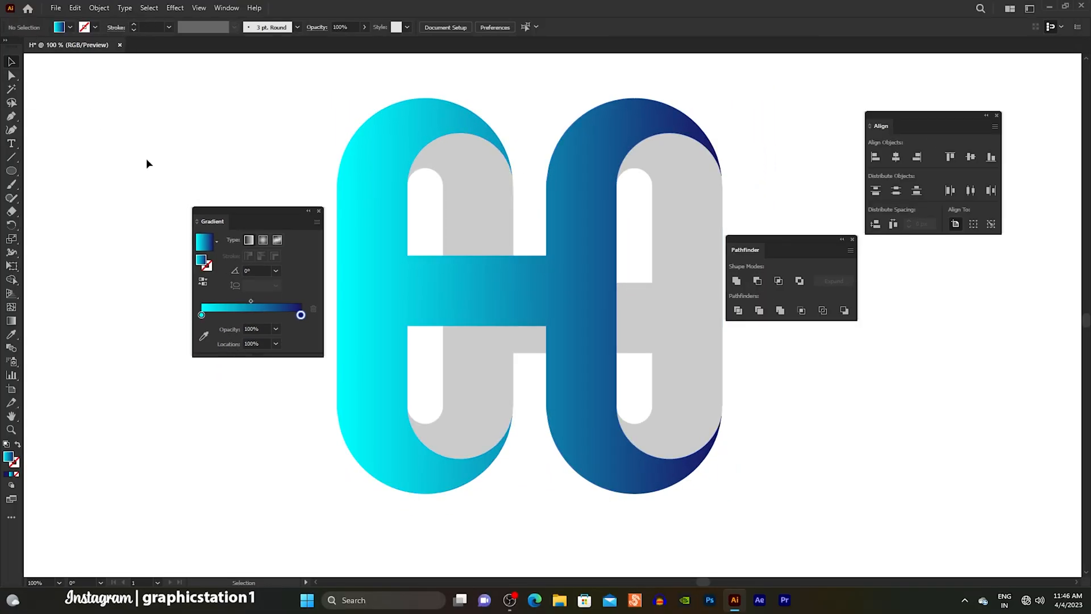
# Redraw the front H's gradient from top to bottom at about -79°, shift its cyan stop to about 21%, and deselect it.
pyautogui.click(374, 291)
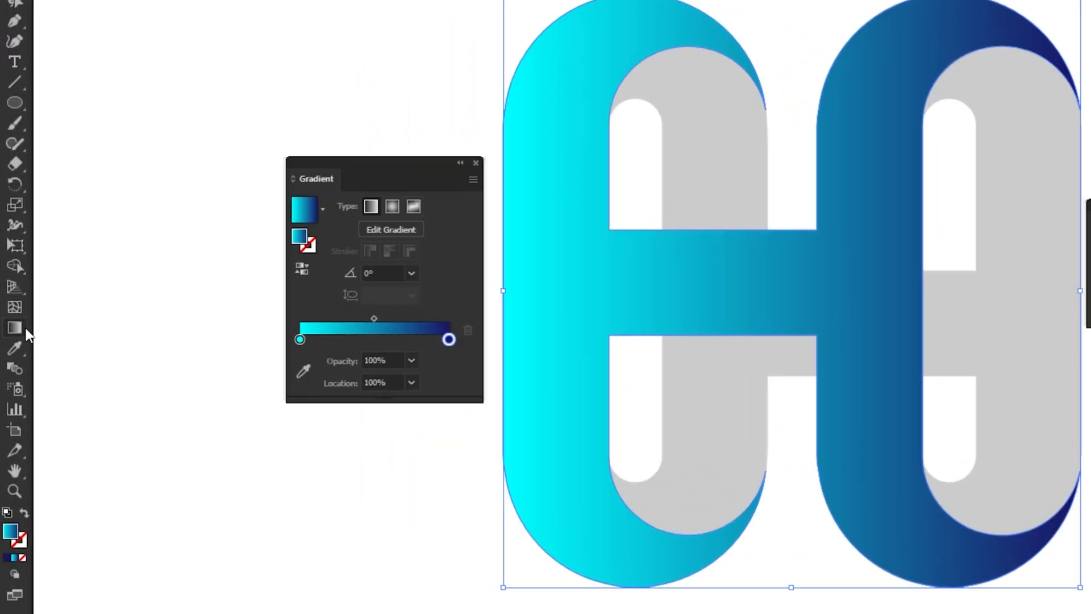
pyautogui.click(22, 329)
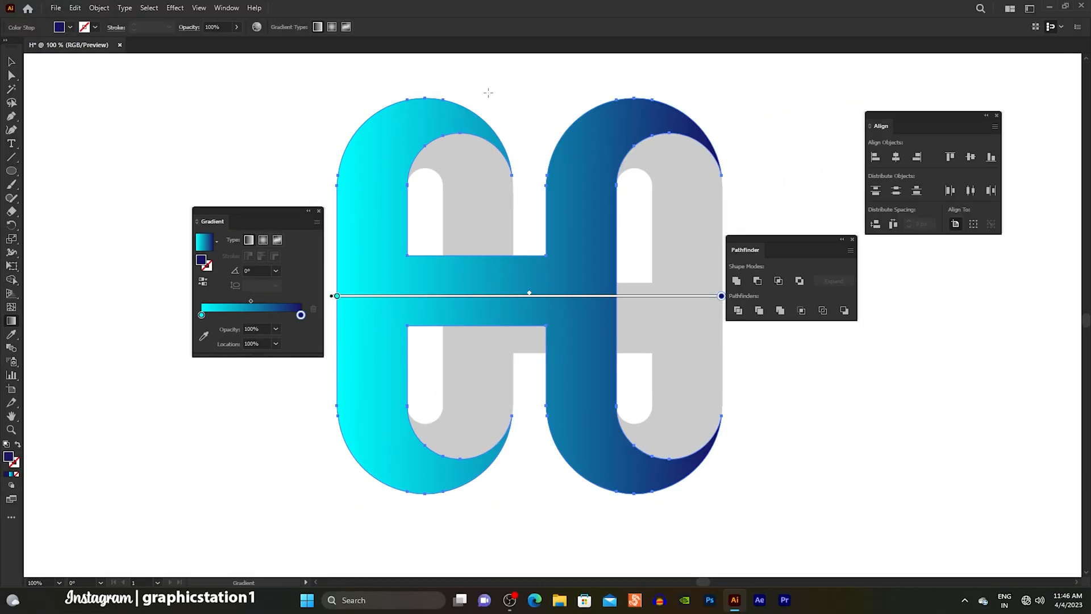
pyautogui.moveTo(488, 91)
pyautogui.mouseDown()
pyautogui.moveTo(503, 385)
pyautogui.moveTo(497, 504)
pyautogui.moveTo(573, 520)
pyautogui.mouseUp()
pyautogui.moveTo(490, 94); pyautogui.dragTo(503, 128)
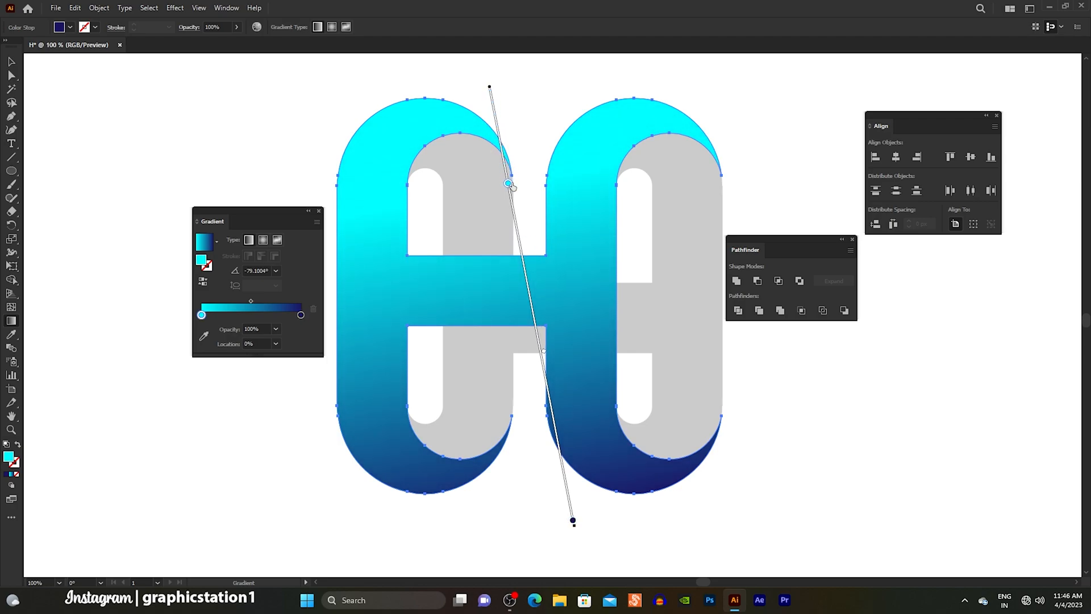
pyautogui.moveTo(509, 183); pyautogui.dragTo(508, 183)
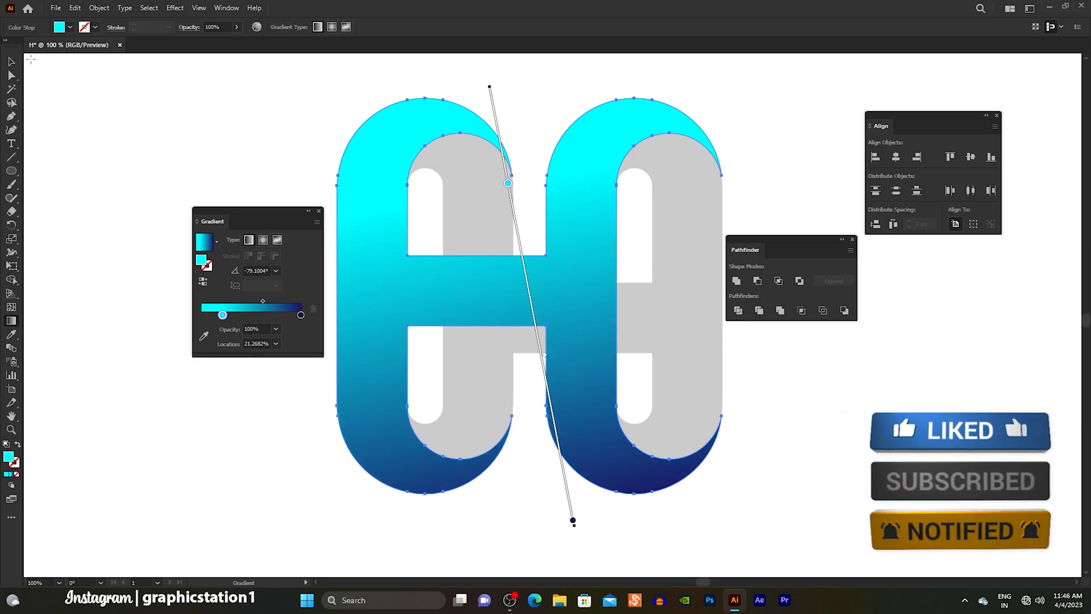
pyautogui.press('v')
pyautogui.click(125, 109)
# Apply the White, Black linear gradient preset to the light grey back H.
pyautogui.click(465, 209)
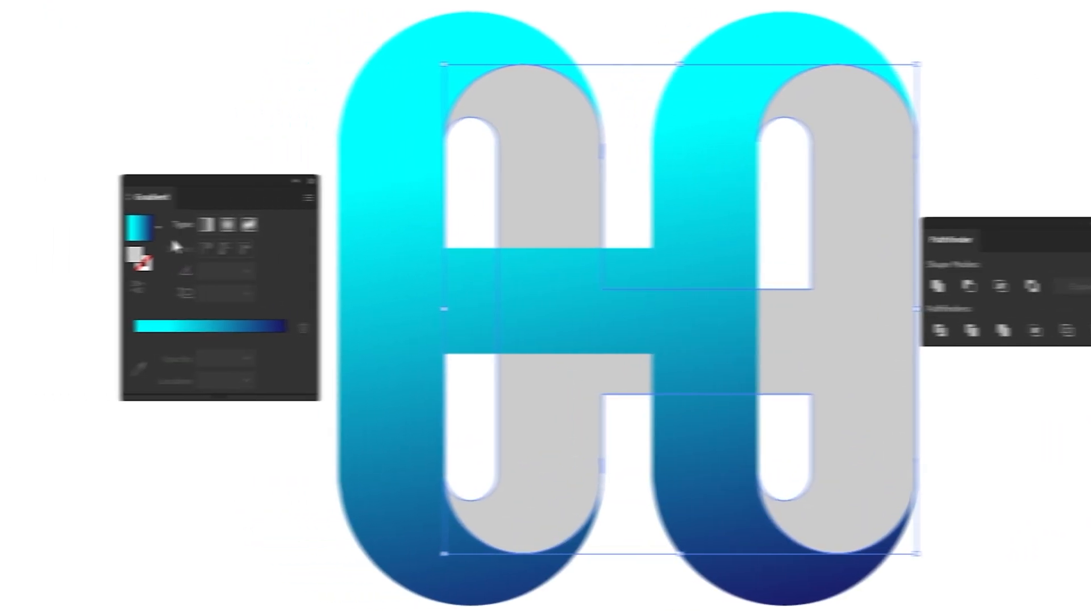
pyautogui.click(217, 241)
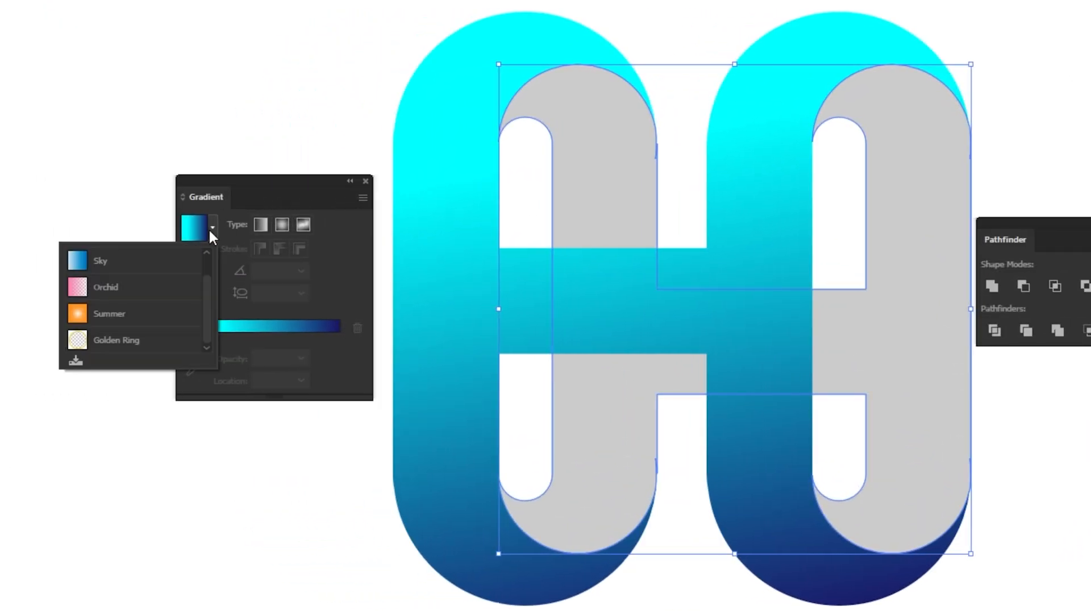
pyautogui.scroll(1, 211, 287)
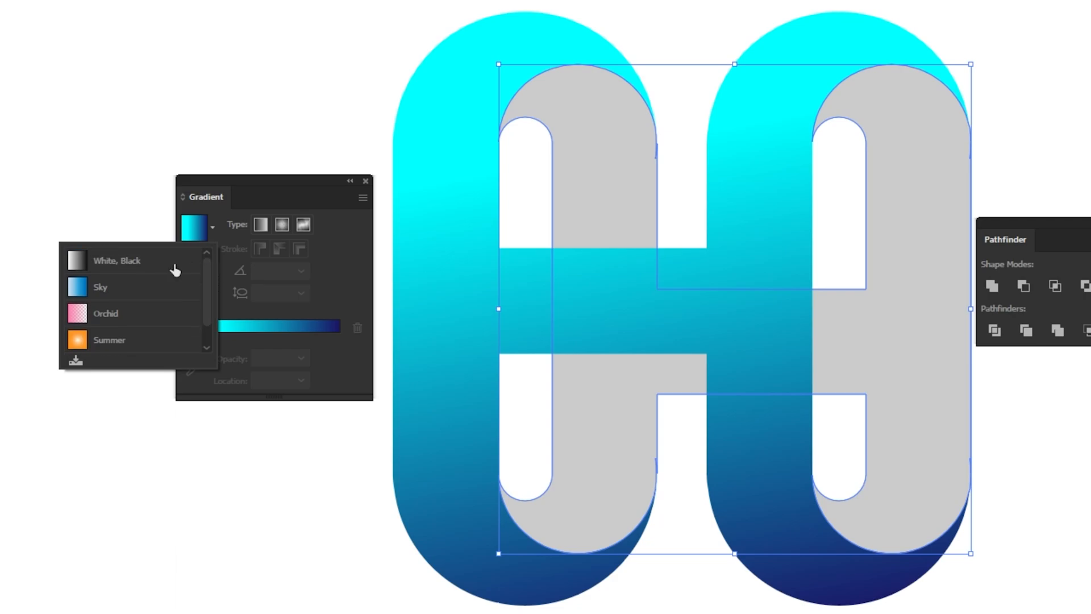
pyautogui.click(145, 258)
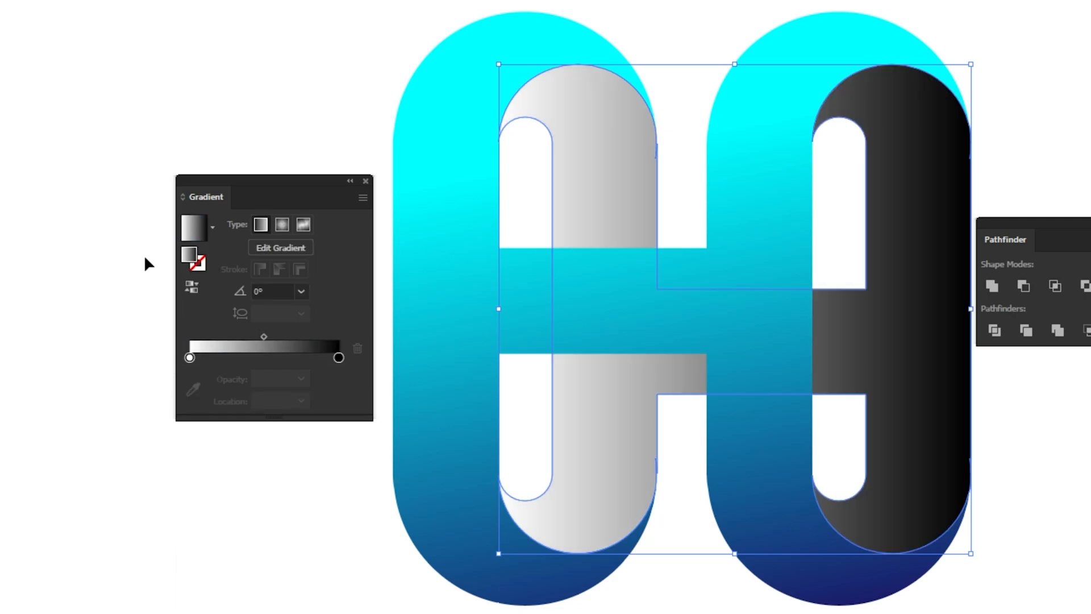
# Recolour the back H's gradient from light grey at the start stop to R=153 G=153 B=153 at the end stop.
pyautogui.doubleClick(189, 357)
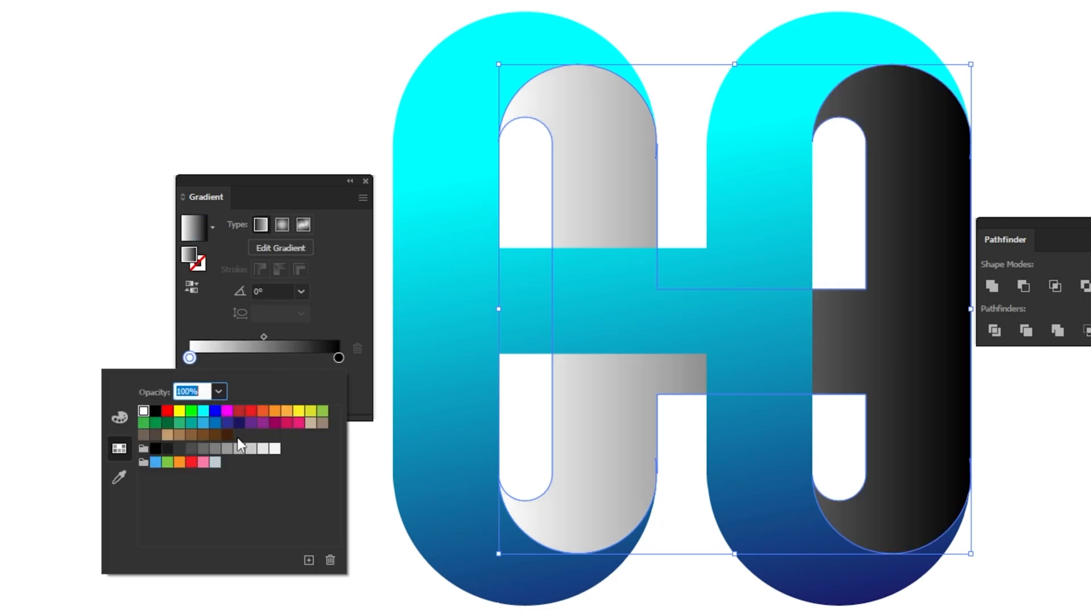
pyautogui.click(250, 449)
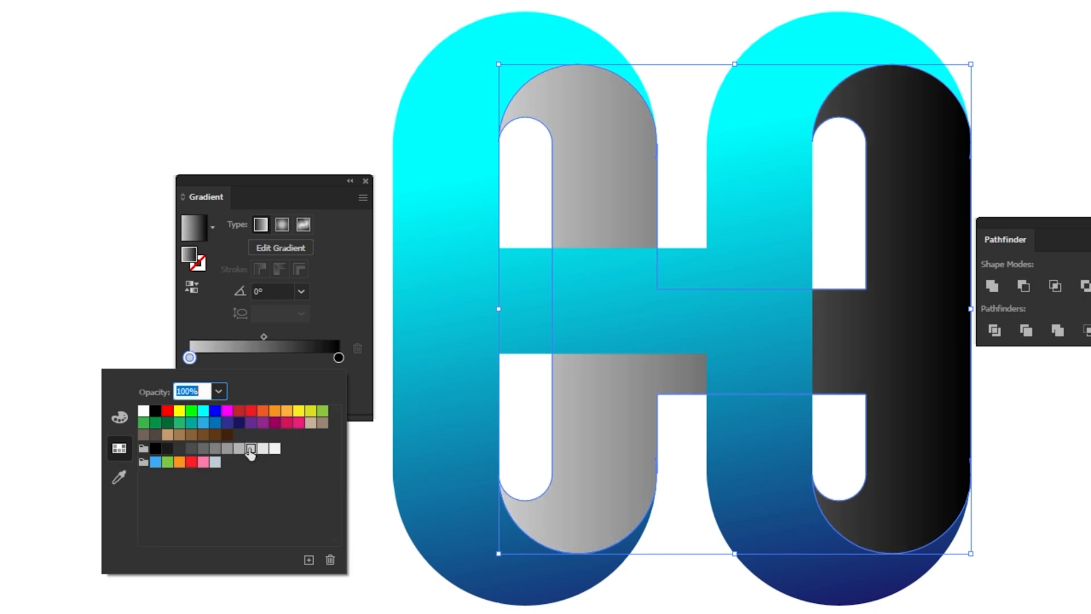
pyautogui.click(127, 329)
pyautogui.doubleClick(338, 358)
pyautogui.click(229, 449)
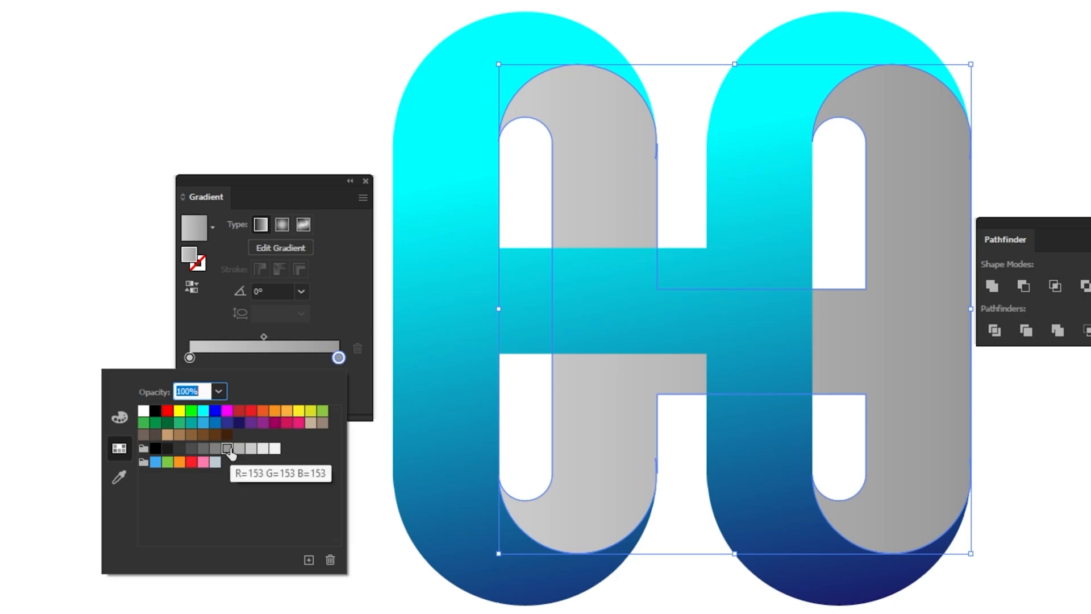
pyautogui.click(102, 295)
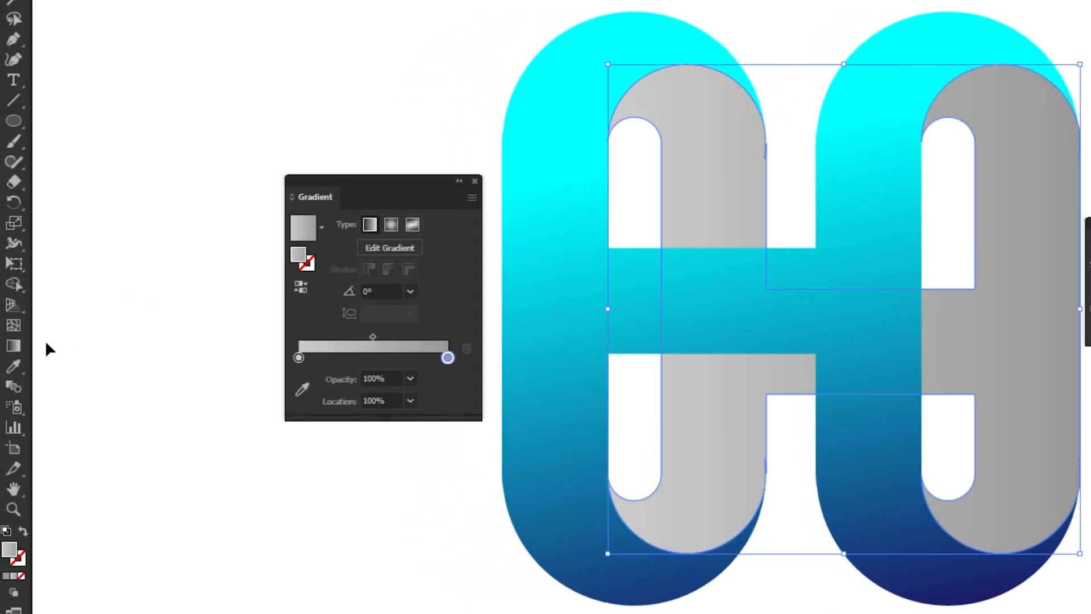
# Redraw the back H's gradient upward at about 108°, placing its light stop at about 31% and dark stop at about 94%.
pyautogui.click(14, 346)
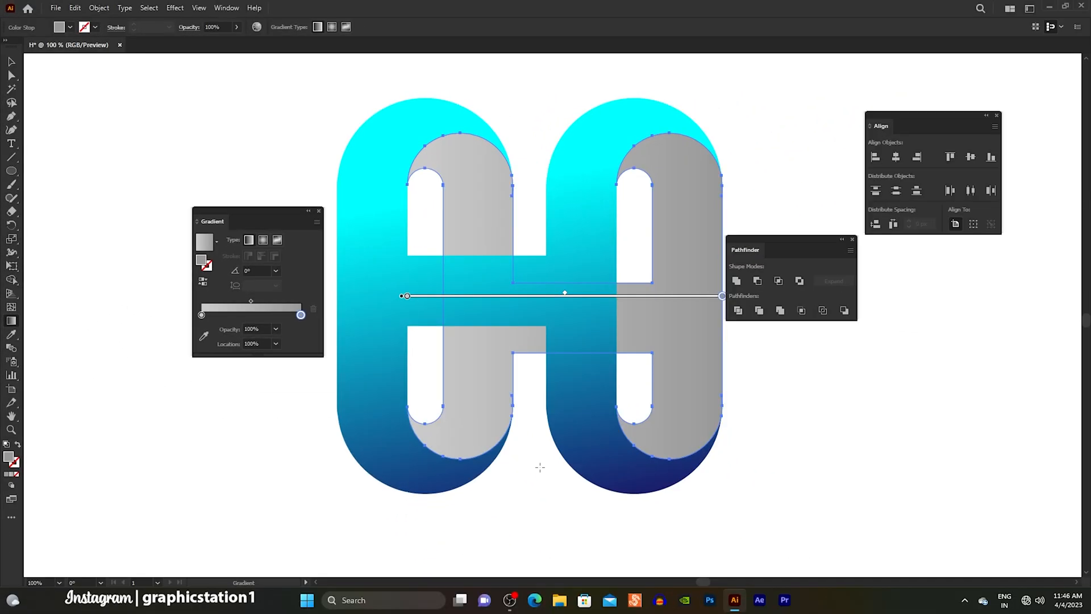
pyautogui.moveTo(559, 472)
pyautogui.mouseDown()
pyautogui.moveTo(499, 341)
pyautogui.moveTo(431, 82)
pyautogui.mouseUp()
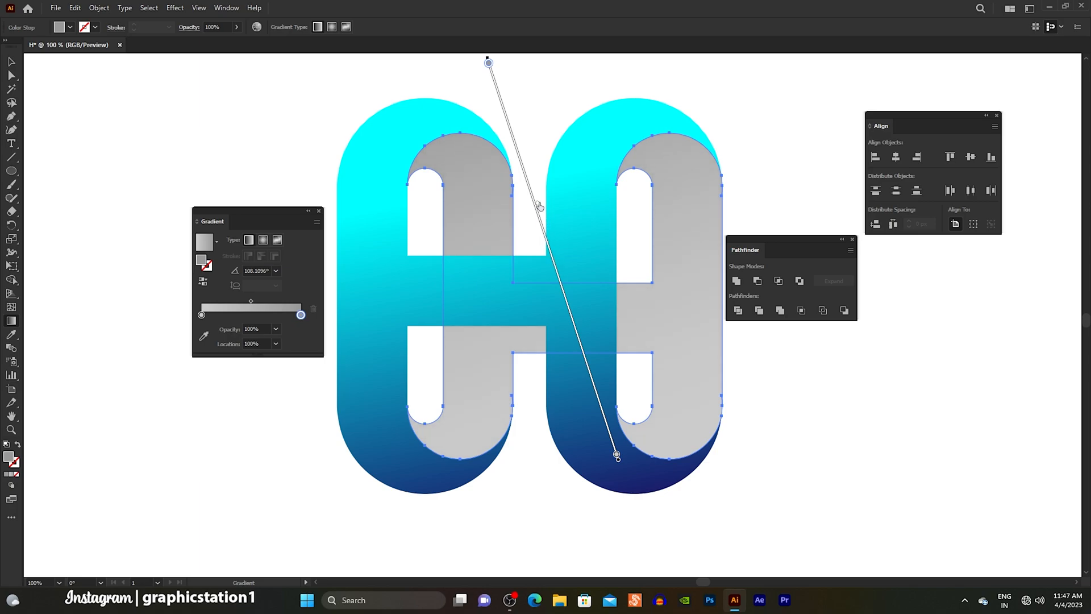
pyautogui.moveTo(618, 455); pyautogui.dragTo(567, 341)
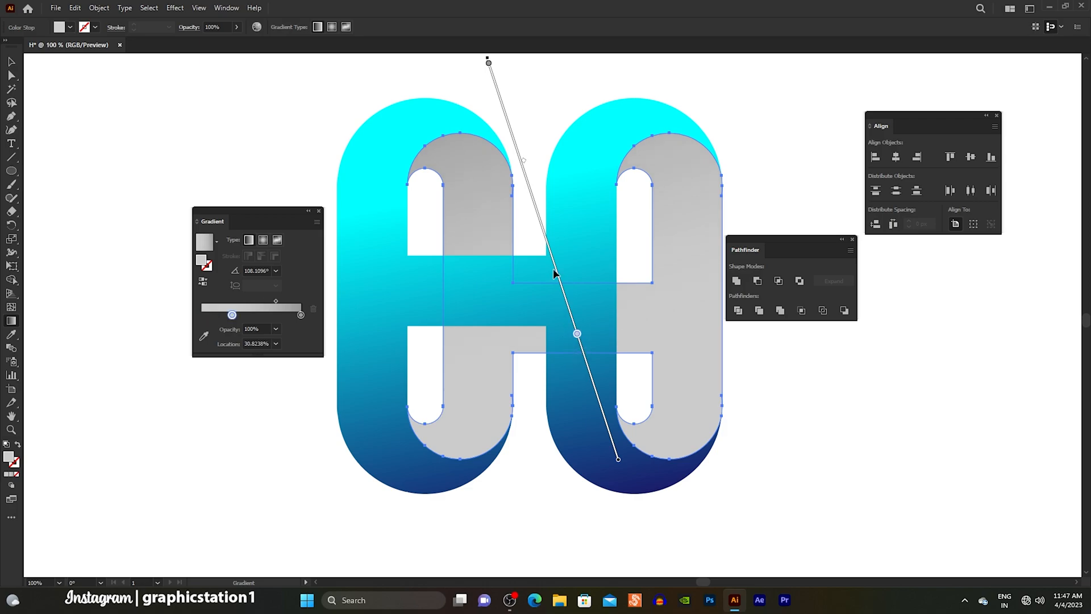
pyautogui.moveTo(490, 69); pyautogui.dragTo(497, 90)
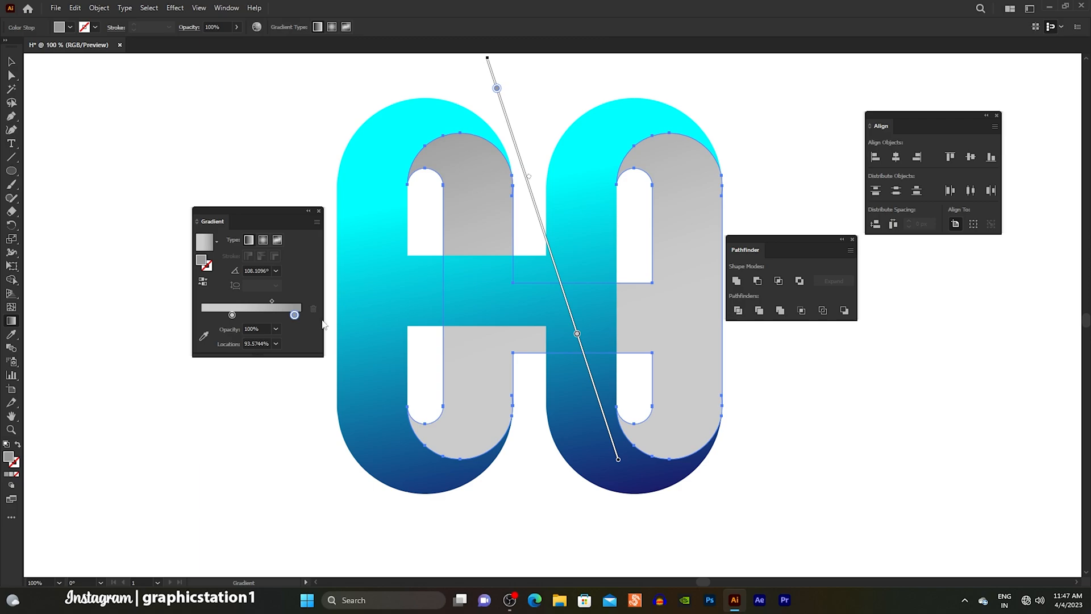
# Darken the grey end stop of the back H's gradient, lighten its start stop at about 22%, and deselect the shape.
pyautogui.doubleClick(294, 315)
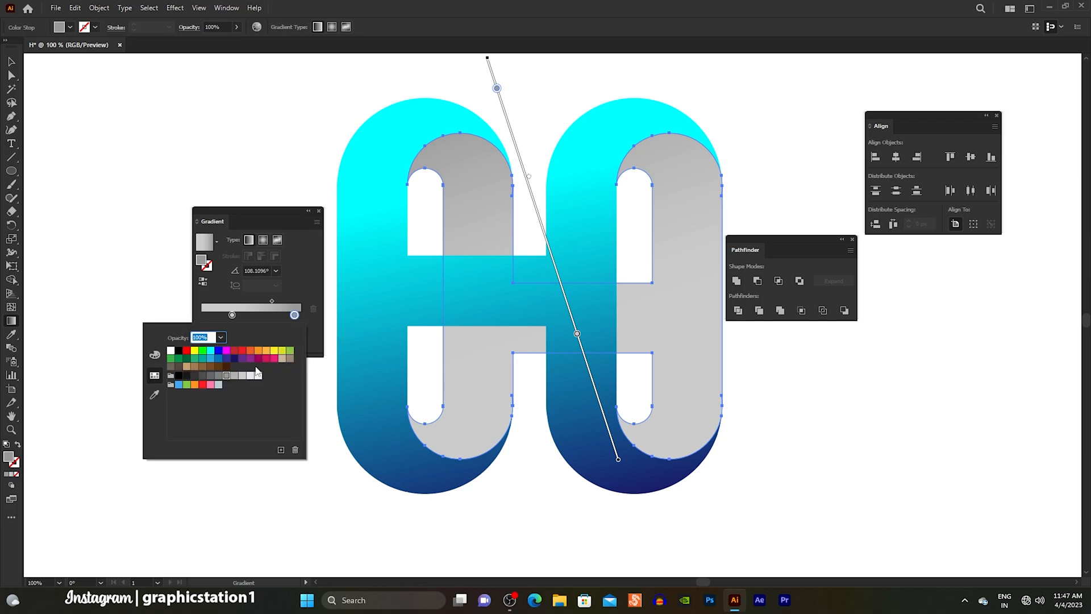
pyautogui.click(219, 378)
pyautogui.click(165, 309)
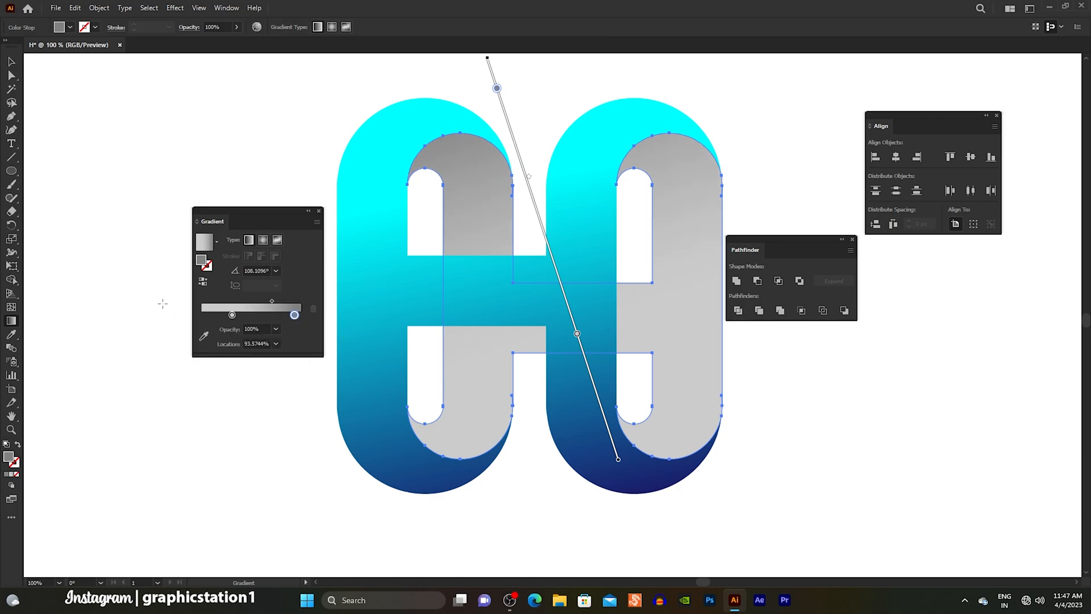
pyautogui.doubleClick(223, 314)
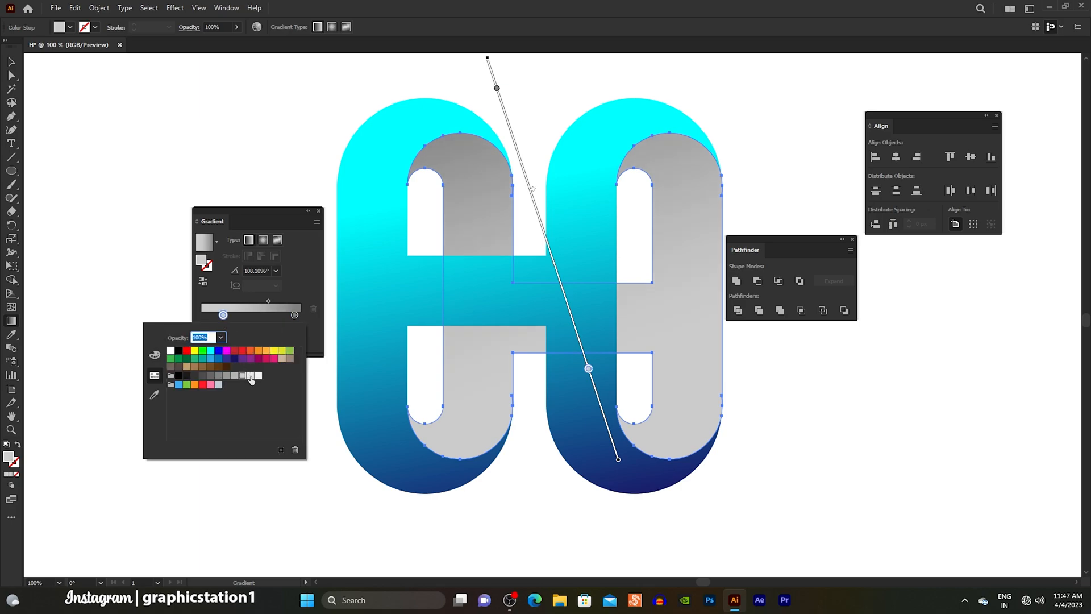
pyautogui.click(250, 376)
pyautogui.click(135, 268)
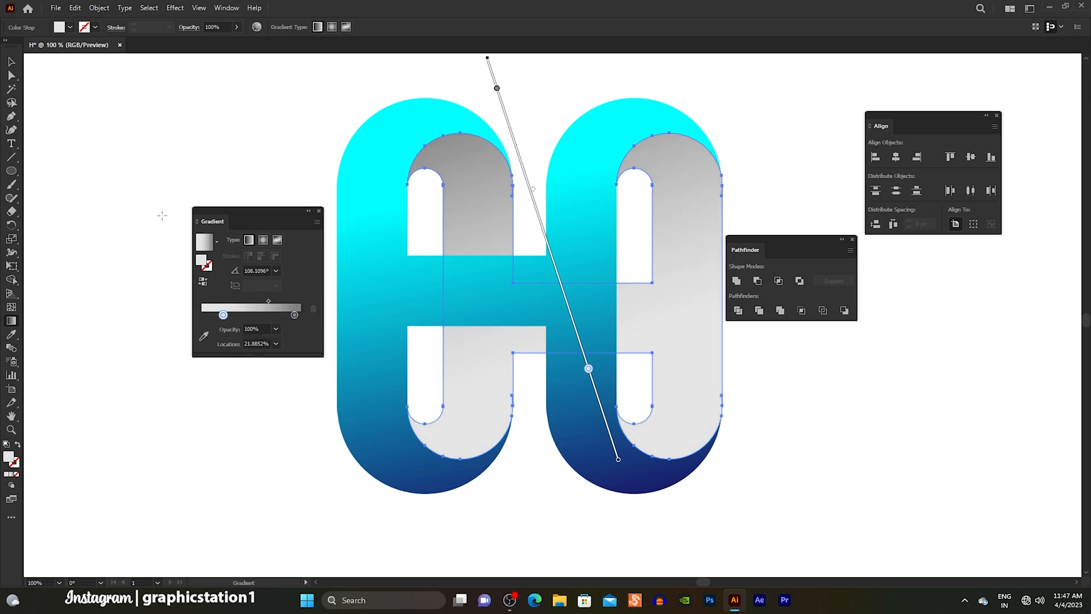
pyautogui.press('v')
pyautogui.click(111, 105)
# Draw a circle about 208 px wide with the Ellipse tool, centred just outside the front H's lower left curve.
pyautogui.moveTo(260, 212); pyautogui.dragTo(219, 213)
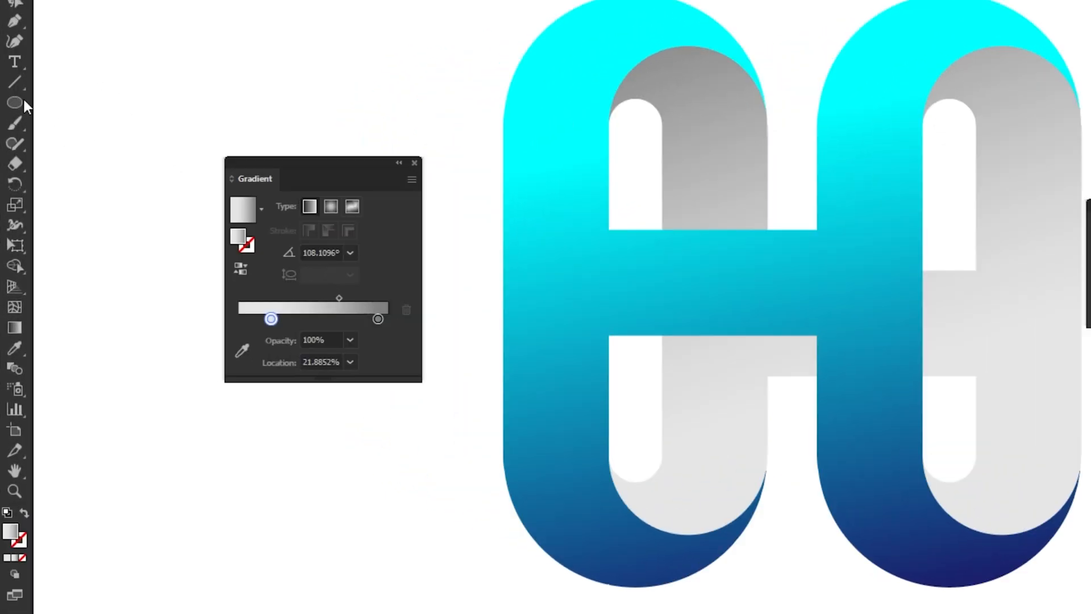
pyautogui.click(15, 104)
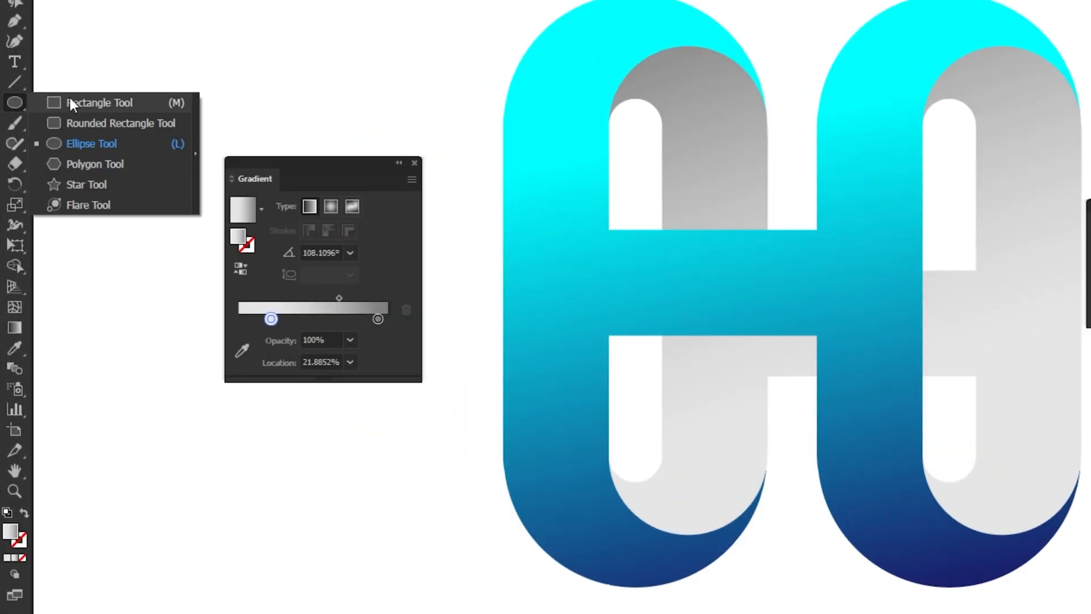
pyautogui.click(95, 142)
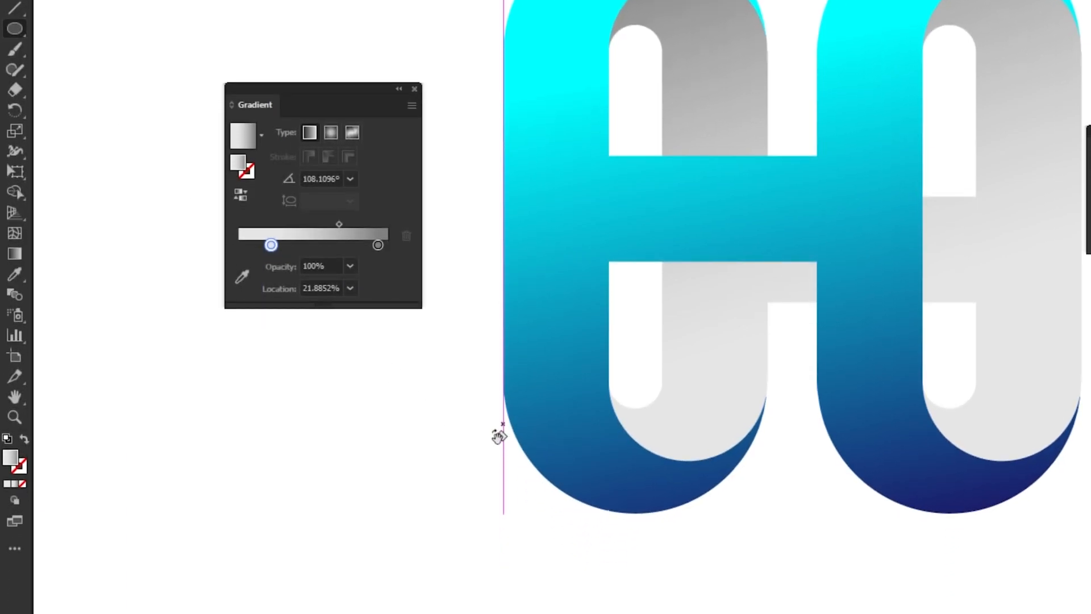
pyautogui.moveTo(482, 436); pyautogui.dragTo(555, 309)
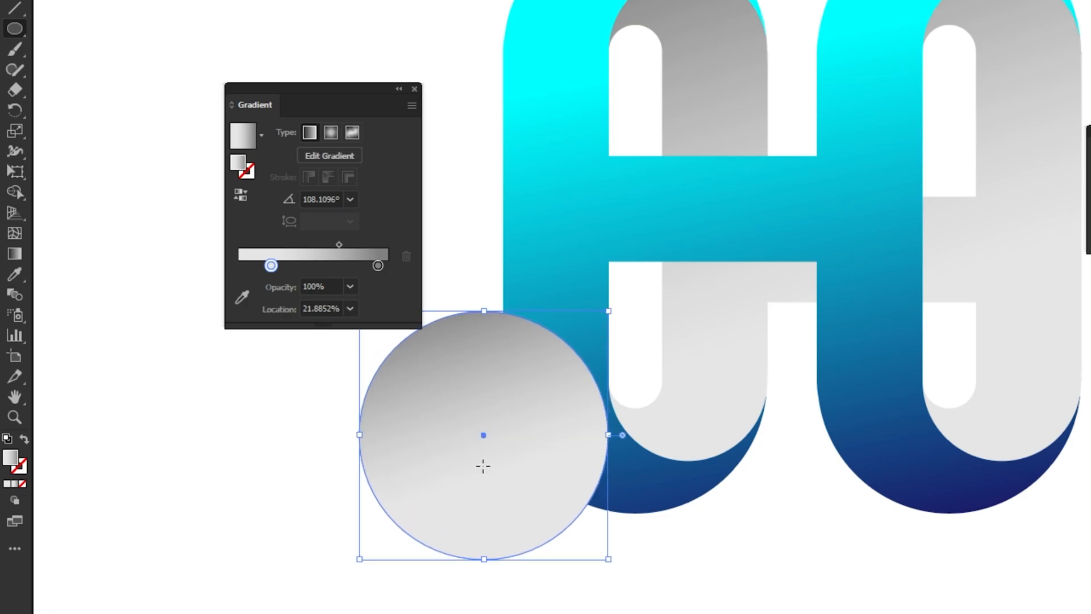
# Fill the circle with the White, Black preset as a radial gradient, reversed so black is in the centre.
pyautogui.click(259, 135)
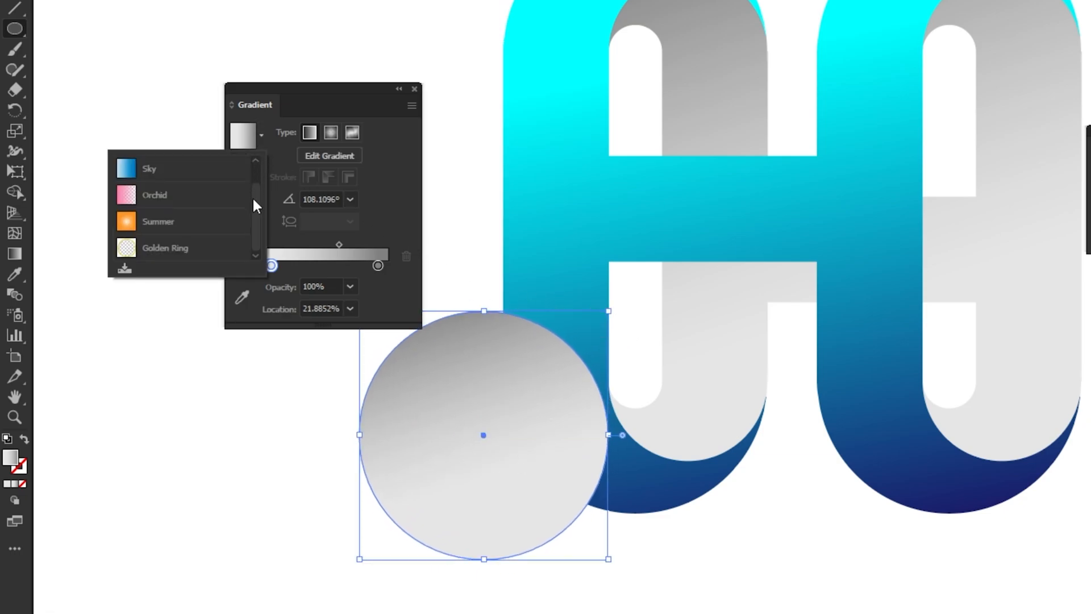
pyautogui.click(166, 168)
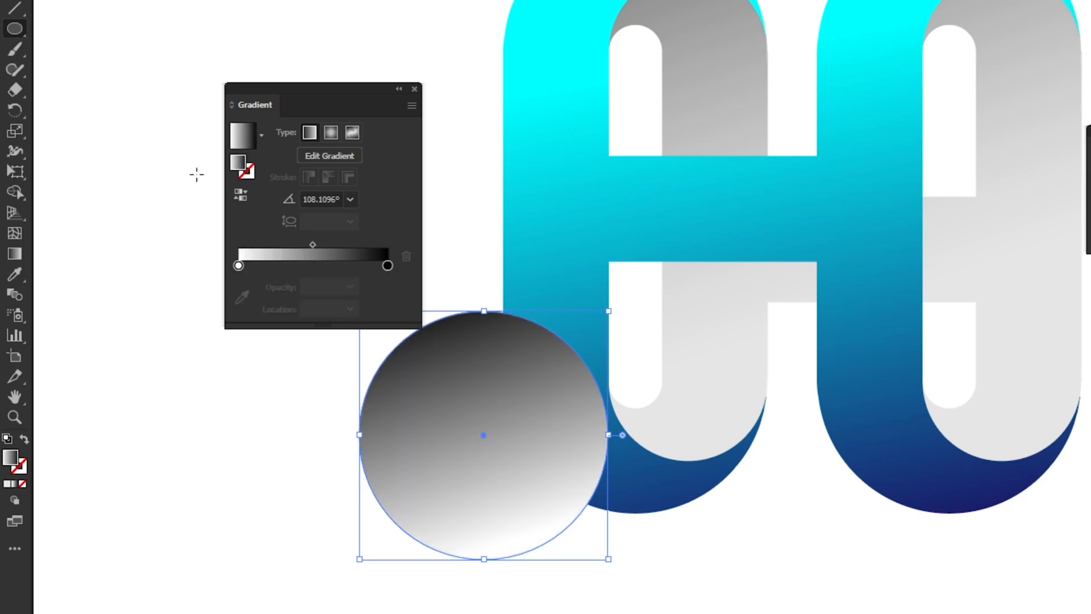
pyautogui.click(331, 132)
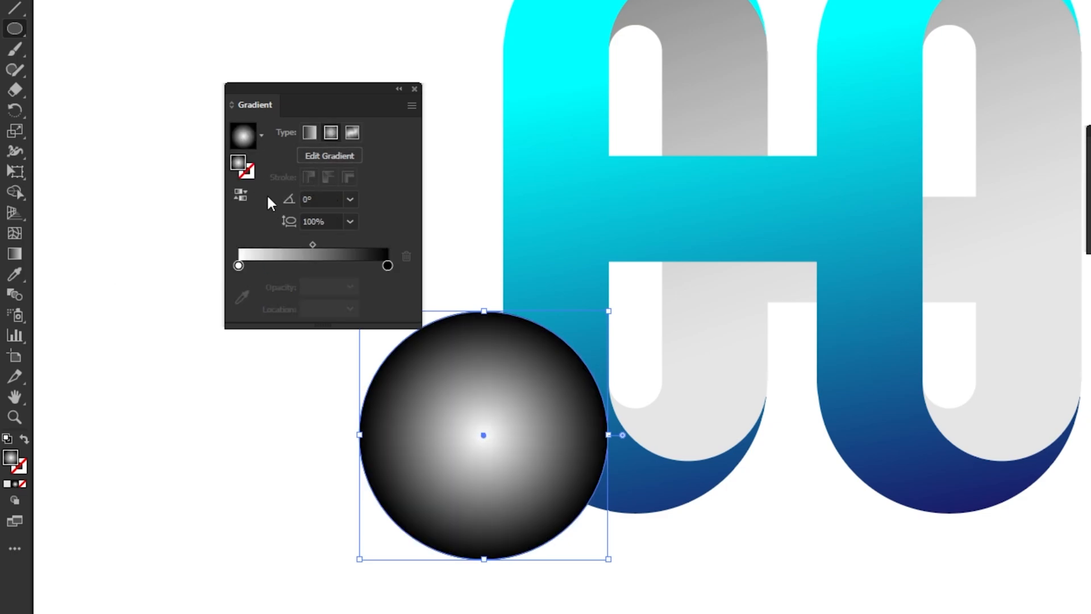
pyautogui.click(244, 197)
# Set the opacity of the circle's outer white stop to 0% and move the circle over the front H's left leg, below the crossbar.
pyautogui.click(387, 265)
pyautogui.doubleClick(389, 267)
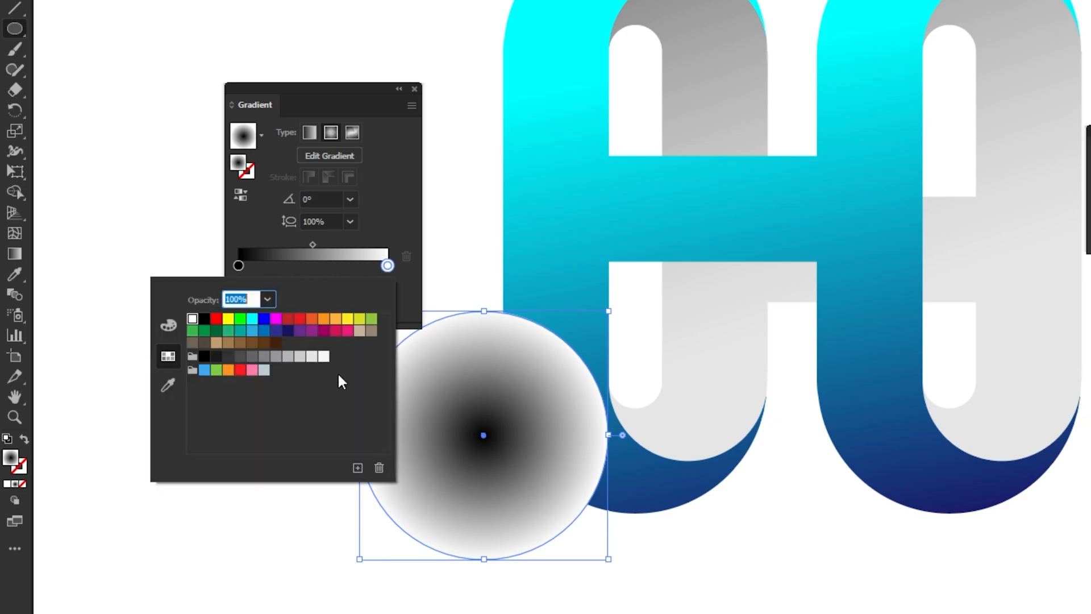
pyautogui.click(238, 229)
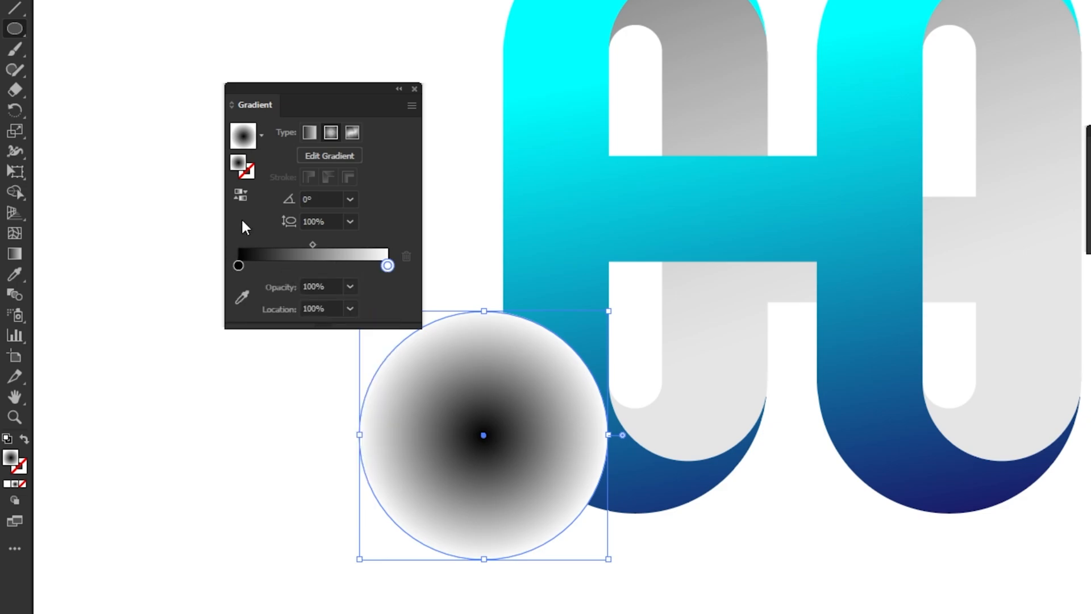
pyautogui.click(350, 287)
pyautogui.click(357, 305)
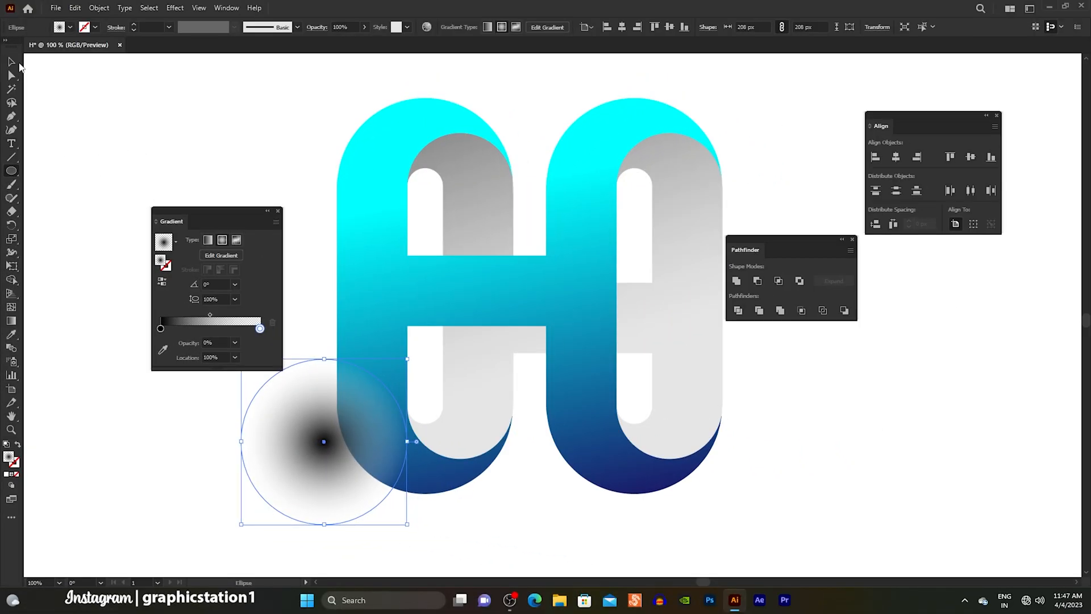
pyautogui.click(14, 63)
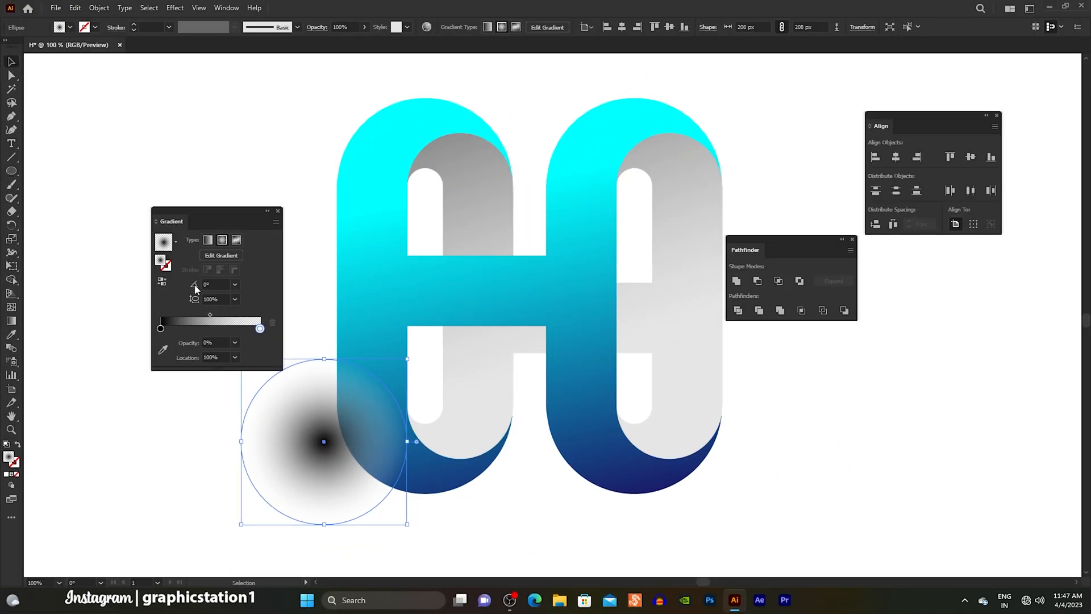
pyautogui.moveTo(313, 454); pyautogui.dragTo(371, 415)
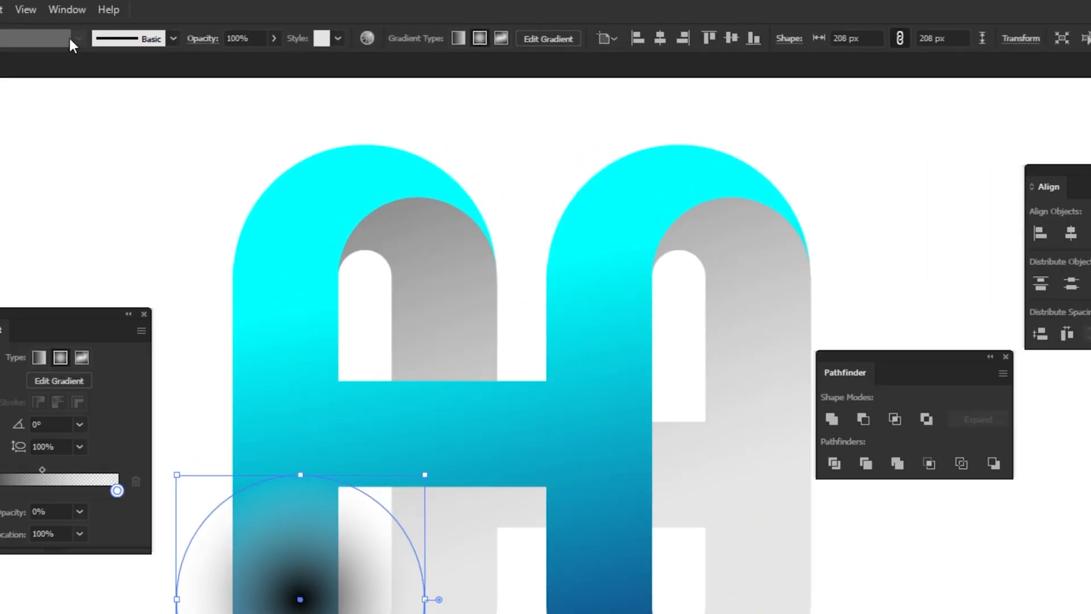
# Set the blending mode of the radial-gradient circle to Multiply.
pyautogui.click(227, 7)
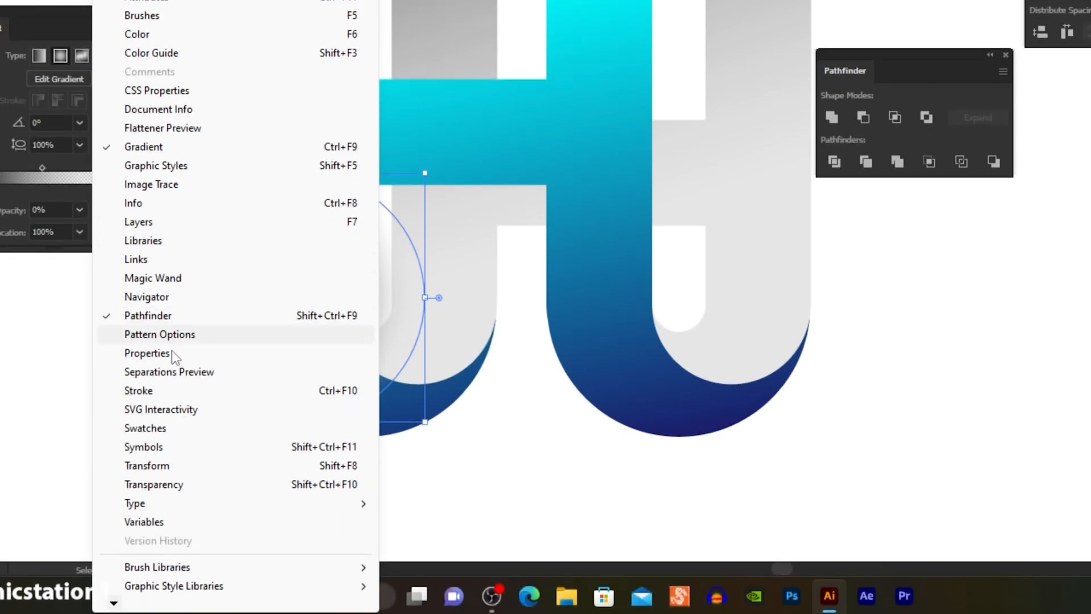
pyautogui.click(212, 486)
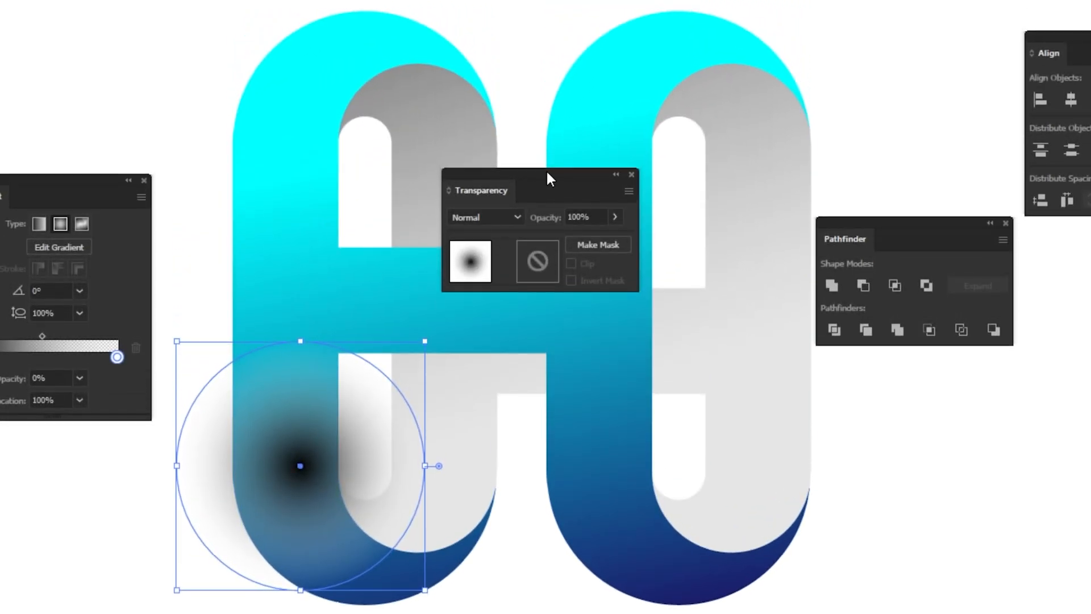
pyautogui.moveTo(546, 13); pyautogui.dragTo(362, 106)
pyautogui.moveTo(363, 282); pyautogui.dragTo(281, 191)
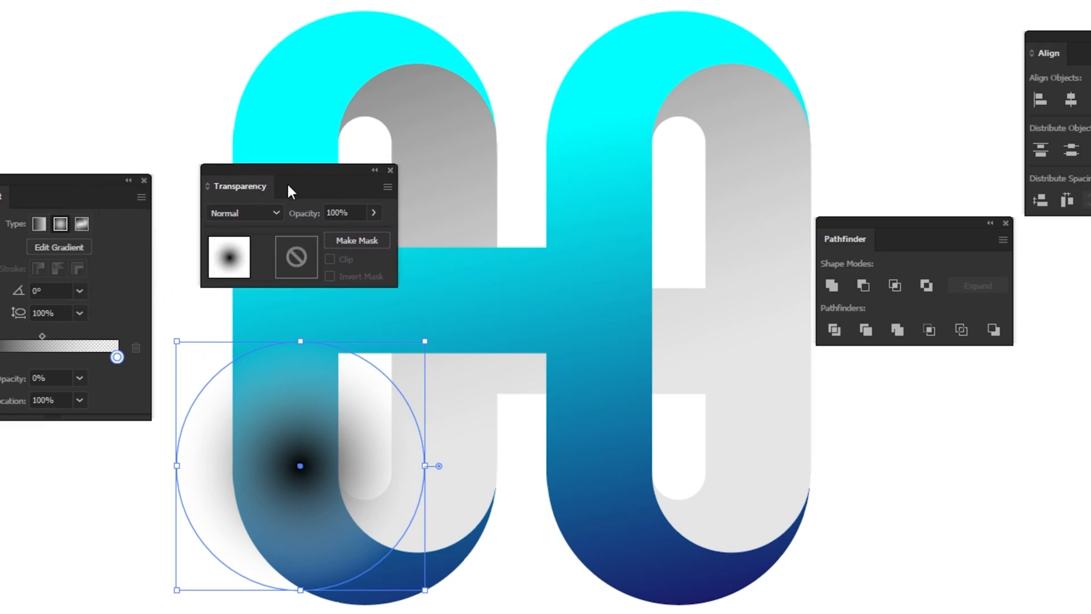
pyautogui.click(269, 212)
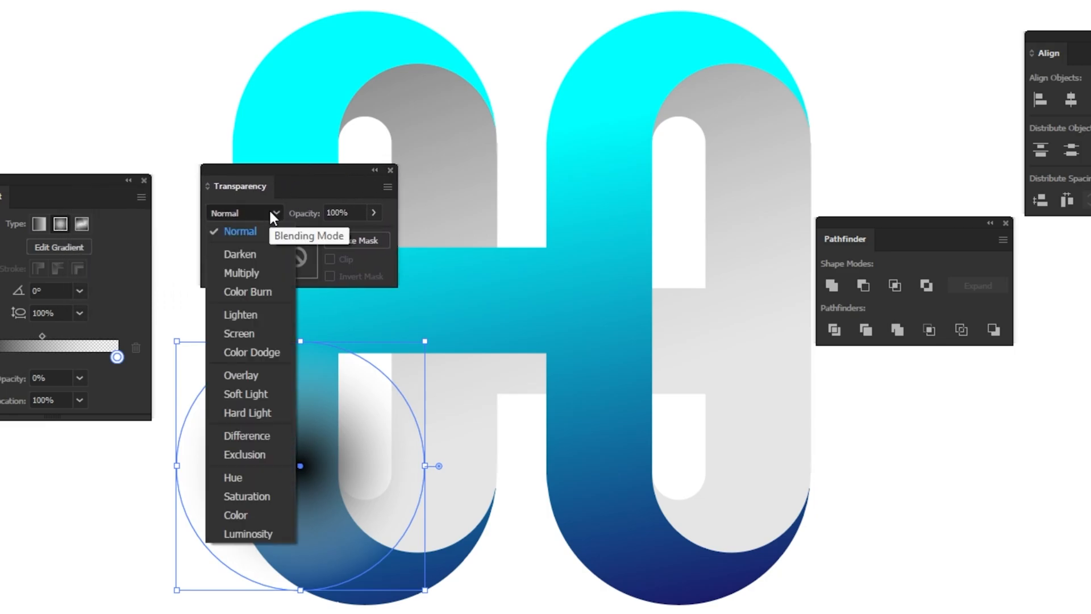
pyautogui.click(268, 273)
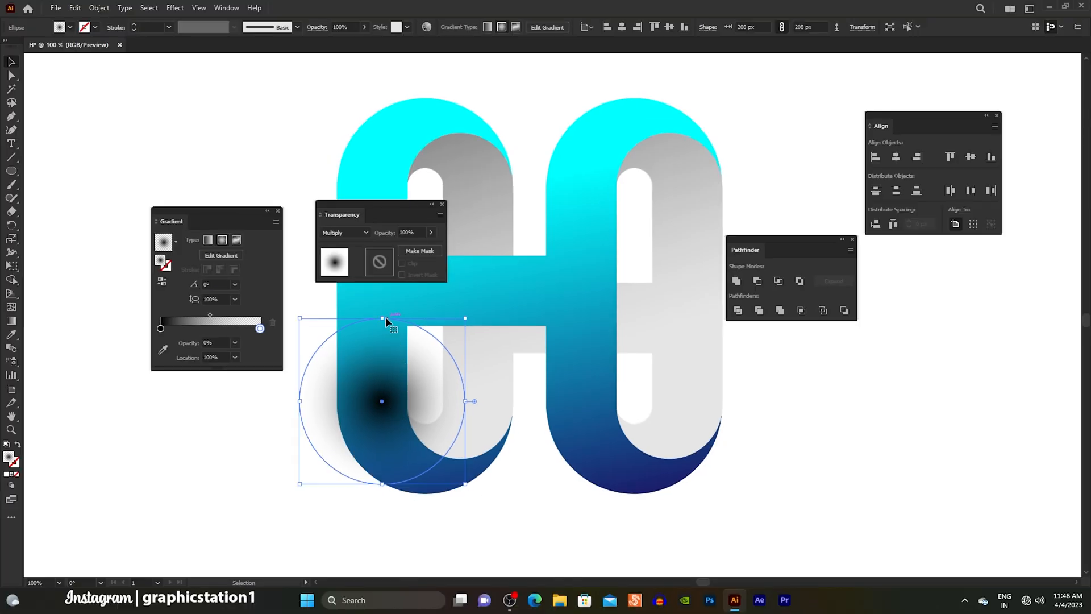
# Flatten the circle into an ellipse 32 px high beneath the front H's left leg and send it to the back.
pyautogui.moveTo(386, 318); pyautogui.dragTo(444, 493)
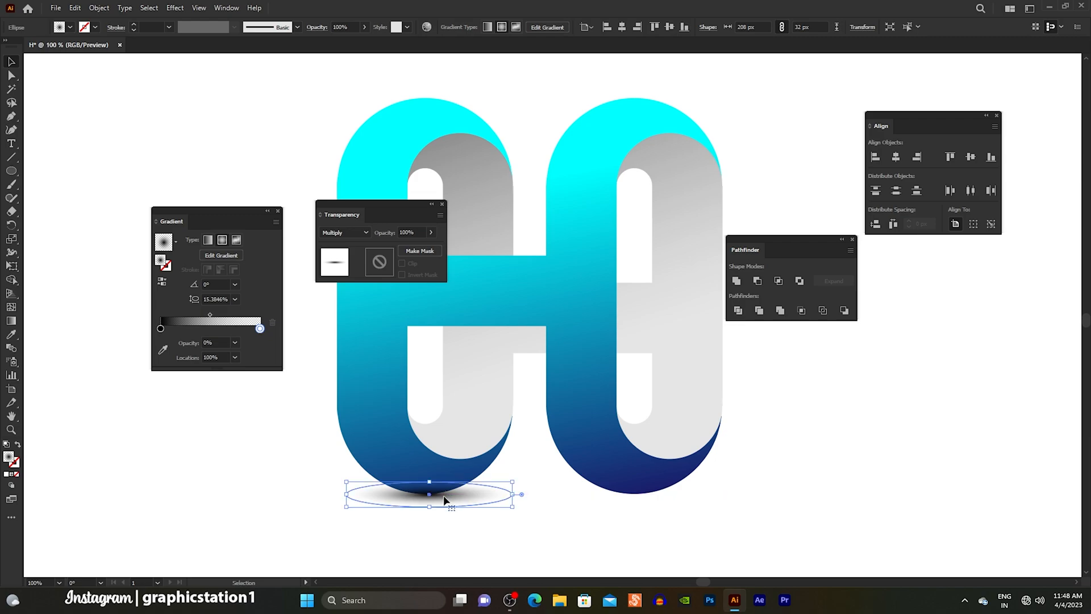
pyautogui.rightClick(443, 499)
pyautogui.moveTo(483, 438)
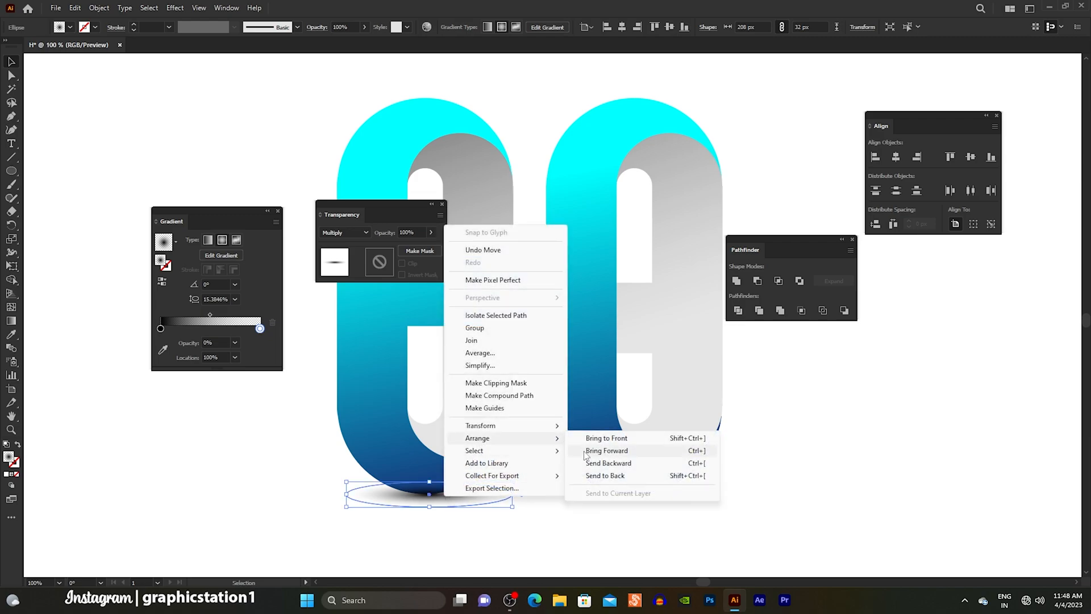
pyautogui.click(585, 475)
pyautogui.click(527, 519)
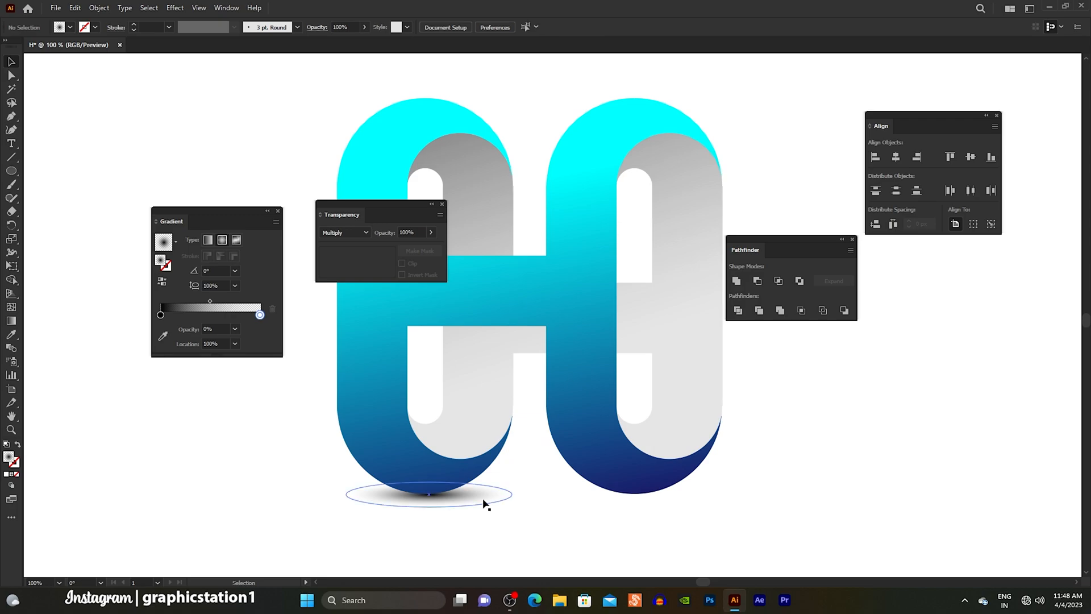
# Nudge the shadow ellipse slightly up against the left leg's base, deselect it, and clear the Transparency settings off the artwork.
pyautogui.moveTo(469, 495); pyautogui.dragTo(469, 491)
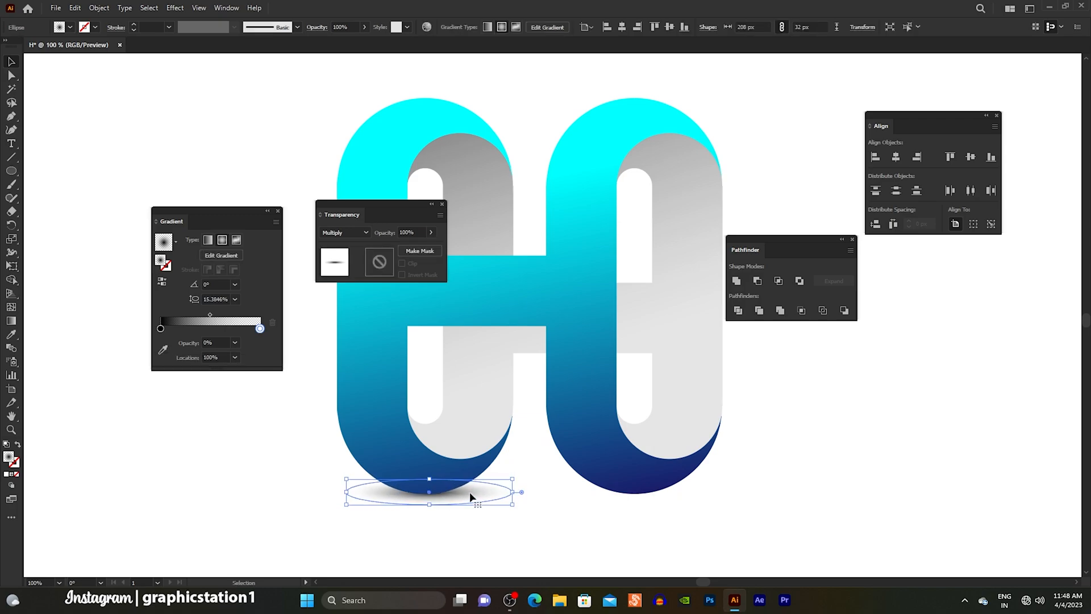
pyautogui.click(467, 524)
pyautogui.moveTo(377, 211); pyautogui.dragTo(212, 118)
# Duplicate the shadow ellipse in place and move the copy horizontally to the base of the front H's right leg.
pyautogui.click(467, 494)
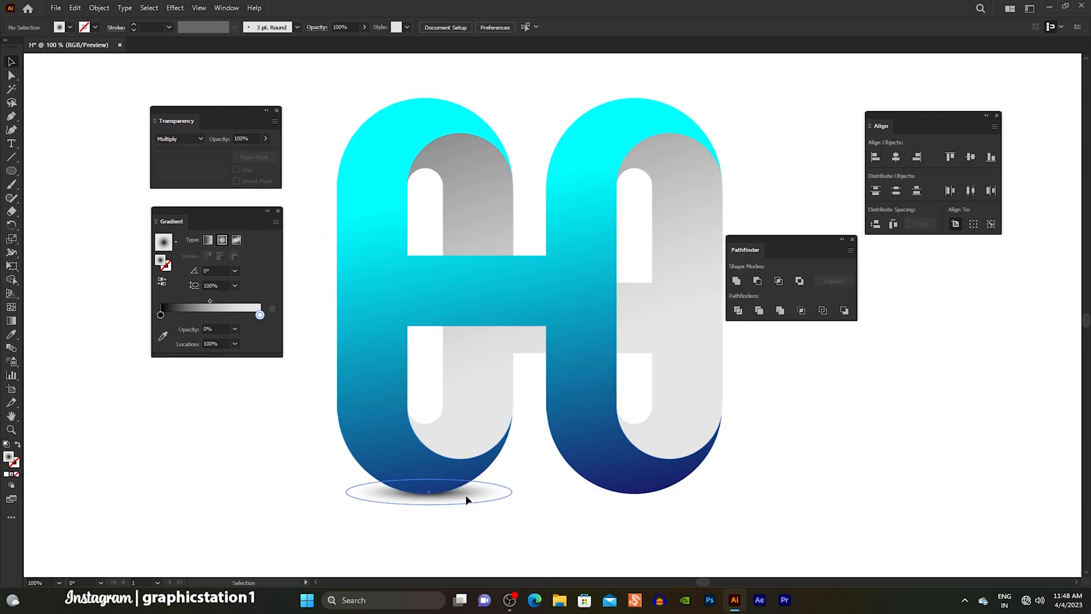
pyautogui.click(75, 9)
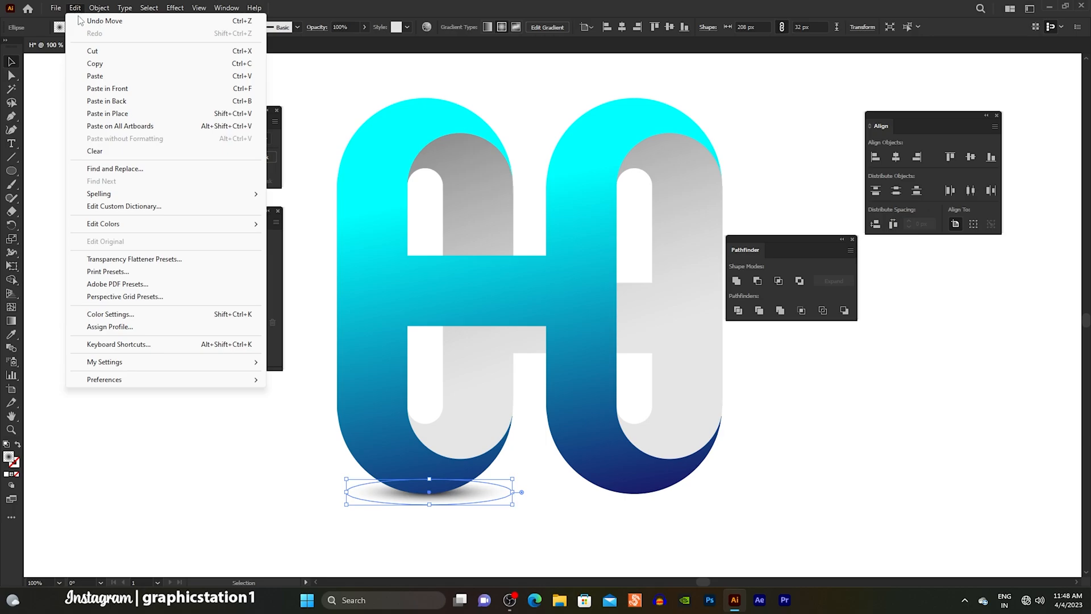
pyautogui.click(76, 9)
pyautogui.click(75, 10)
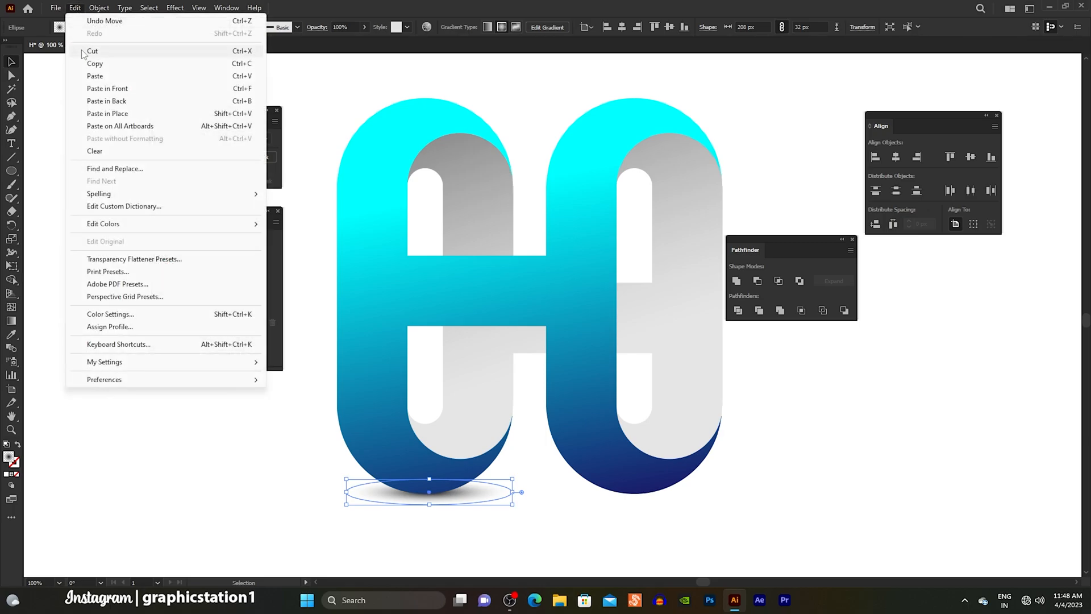
pyautogui.click(87, 114)
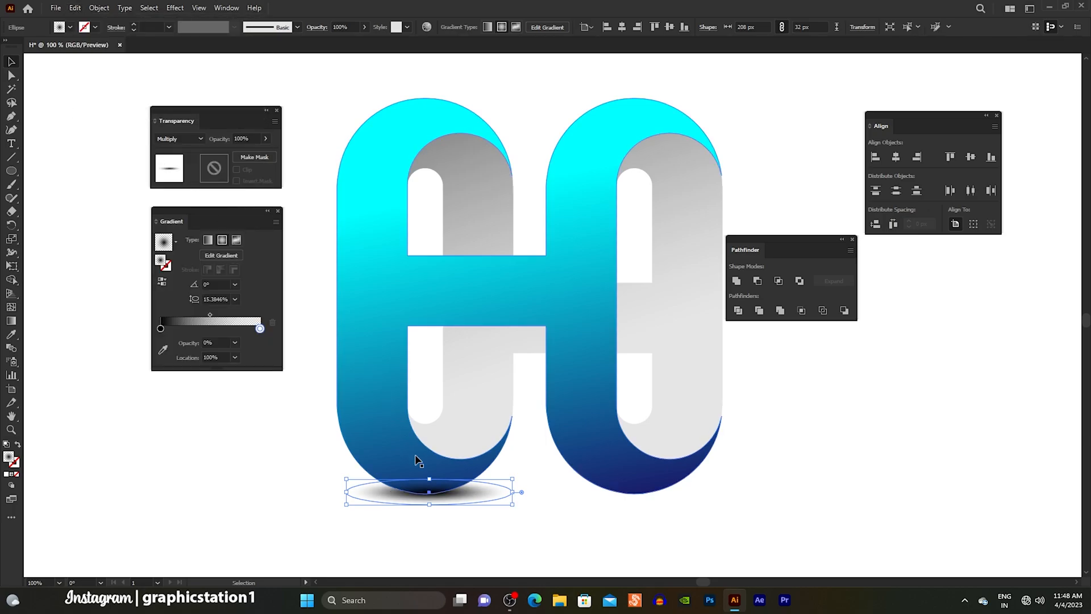
pyautogui.moveTo(432, 493); pyautogui.dragTo(643, 491)
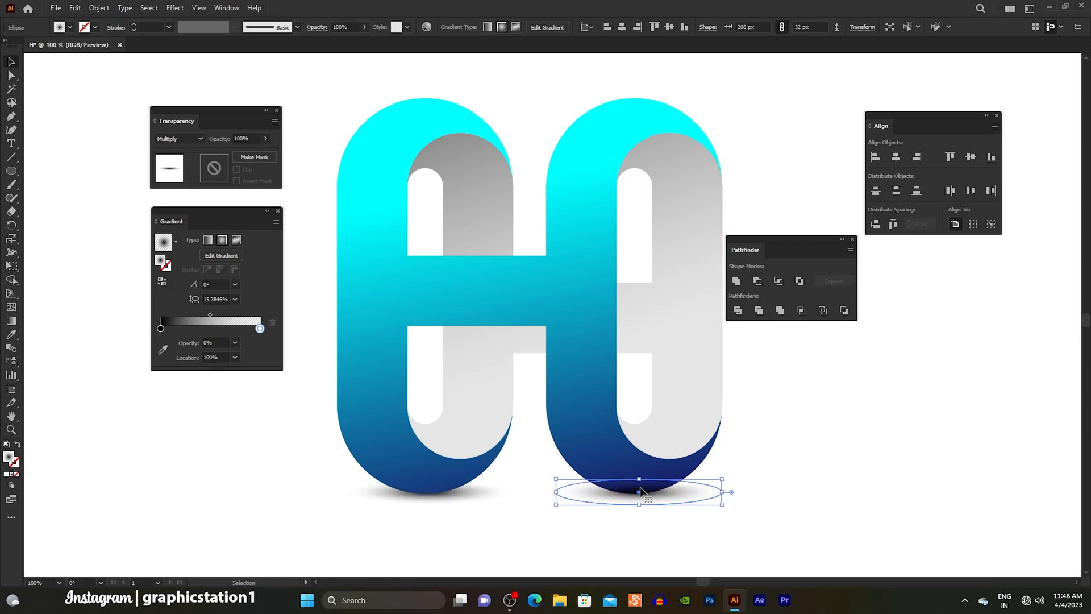
# Send the right leg's shadow ellipse behind all the artwork and deselect it.
pyautogui.rightClick(651, 489)
pyautogui.moveTo(716, 434)
pyautogui.click(798, 472)
pyautogui.click(830, 443)
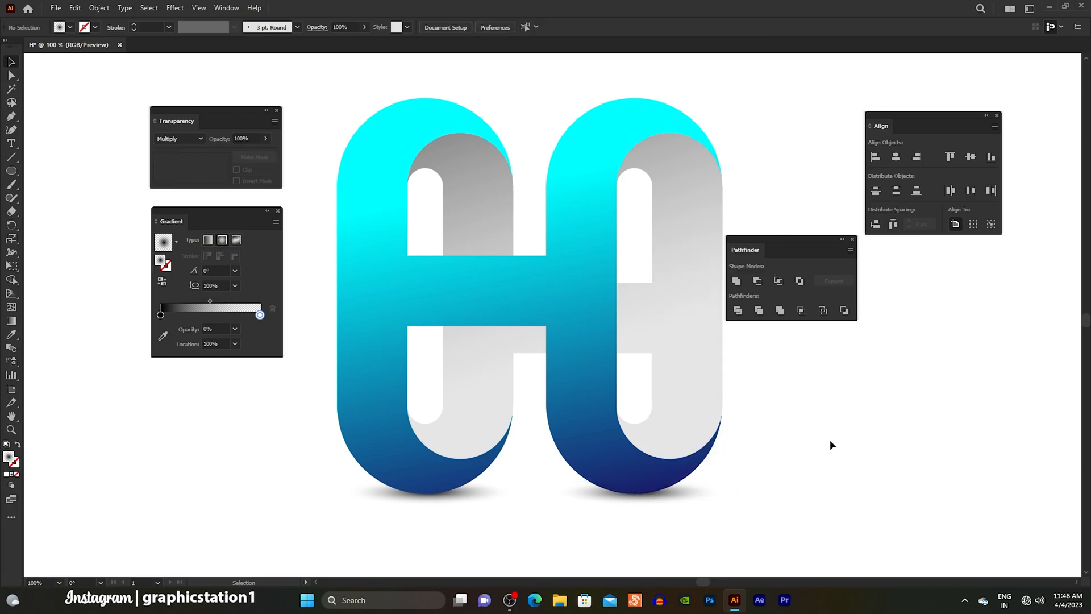
# Close the floating Transparency, Gradient, Pathfinder and Align windows to leave the finished logo unobstructed.
pyautogui.click(277, 110)
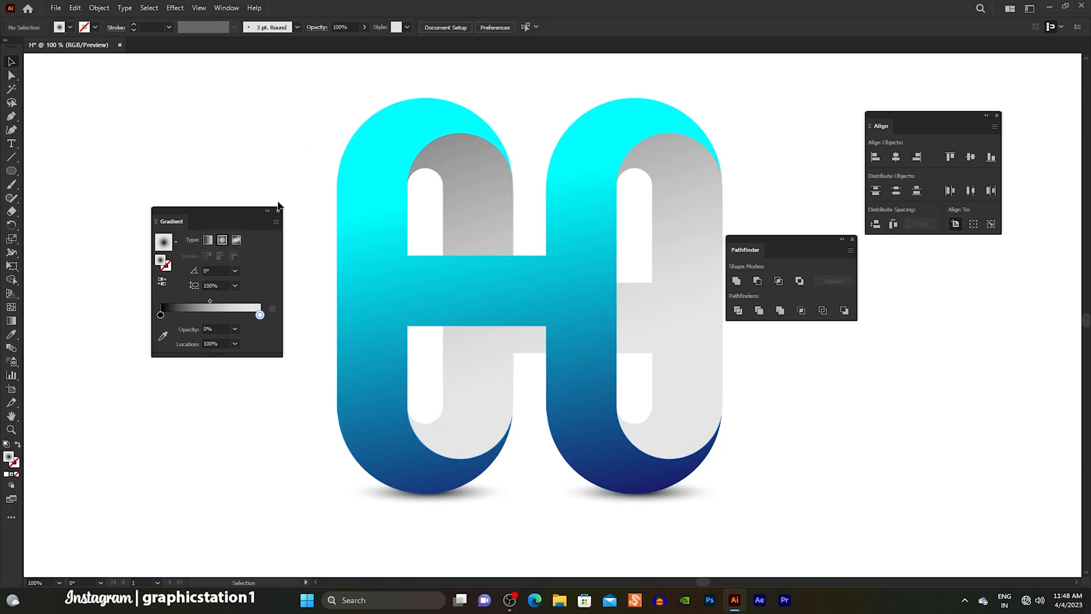
pyautogui.click(278, 211)
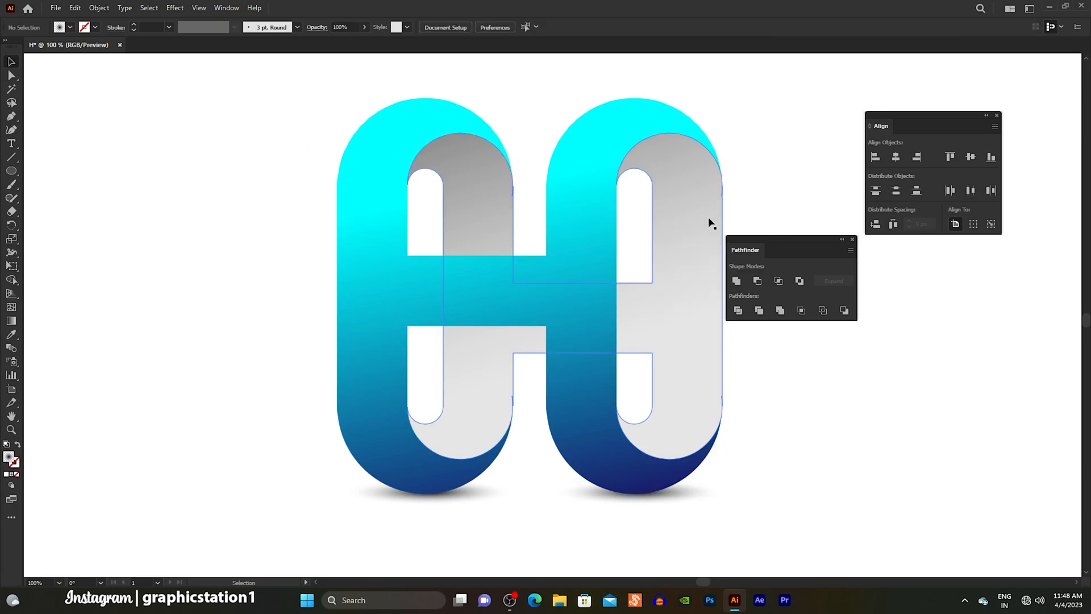
pyautogui.click(852, 240)
pyautogui.click(997, 116)
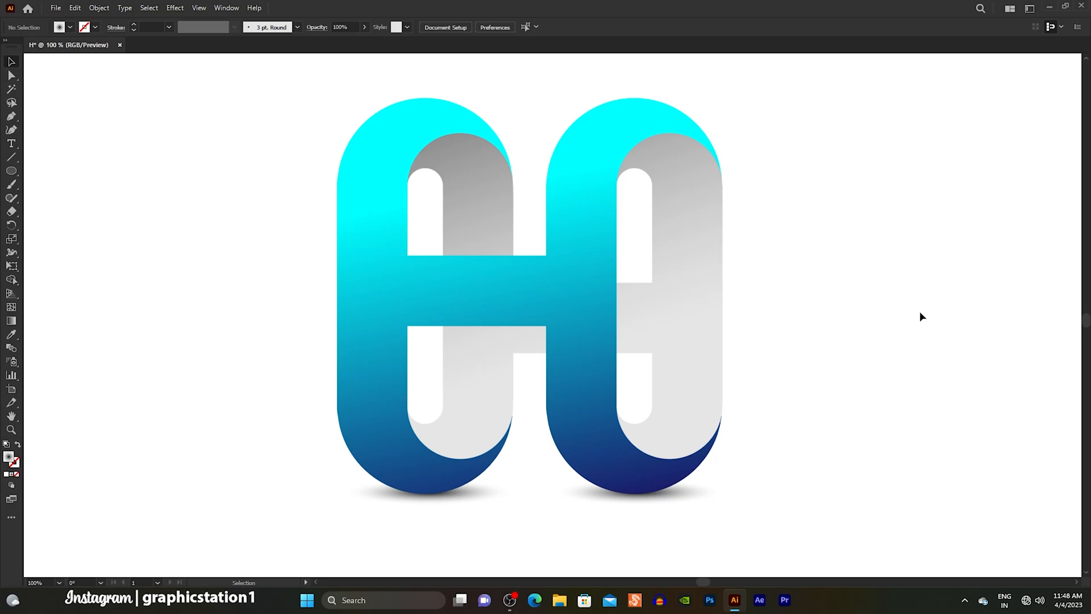